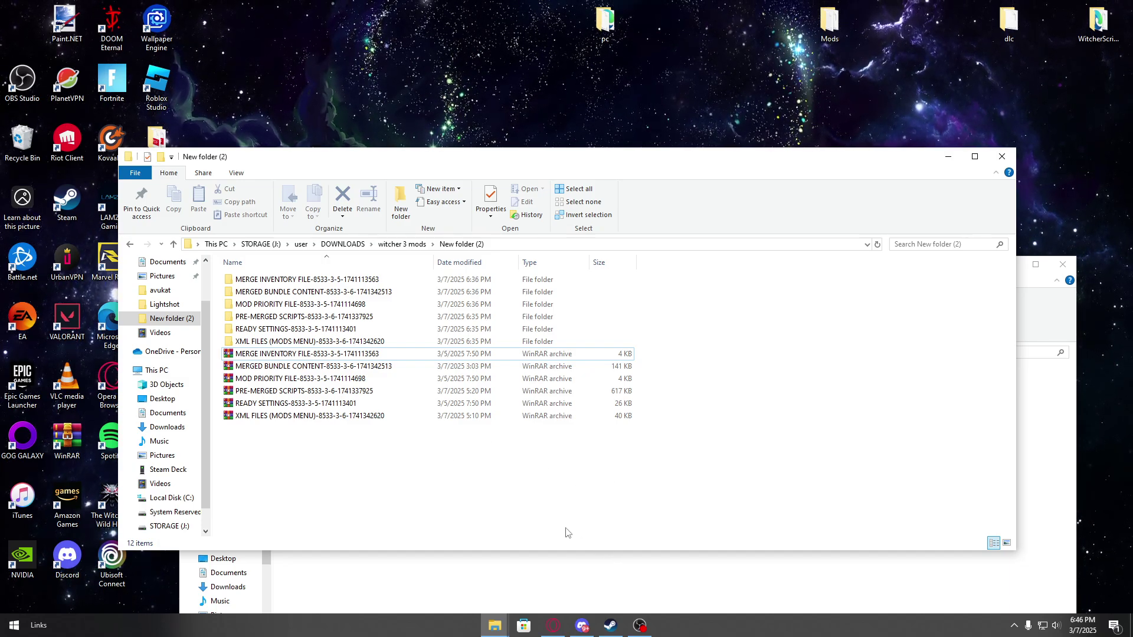
Minimize the New folder (2) window and bring the user_config_matrix folder window to the front
{"action": "mouse_move", "coordinate": [476, 483]}
{"action": "left_mouse_down"}
{"action": "mouse_move", "coordinate": [369, 274]}
{"action": "mouse_move", "coordinate": [472, 489]}
{"action": "left_mouse_up"}
{"action": "left_click", "coordinate": [946, 165]}
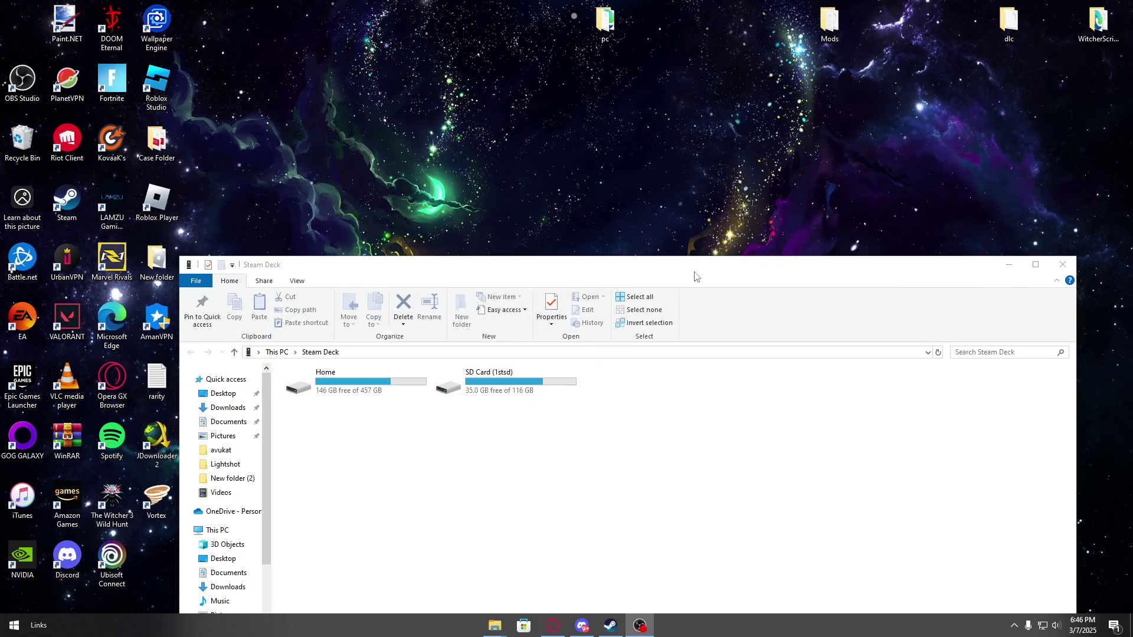
{"action": "left_click_drag", "start_coordinate": [668, 276], "coordinate": [656, 207]}
{"action": "mouse_move", "coordinate": [488, 632]}
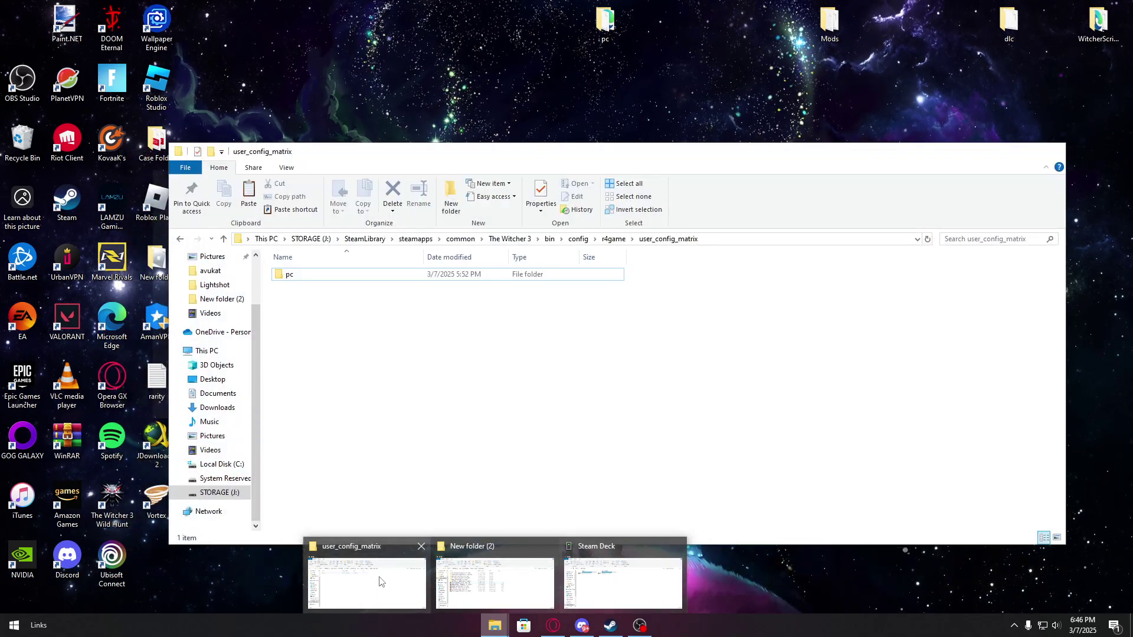
{"action": "left_click", "coordinate": [366, 583]}
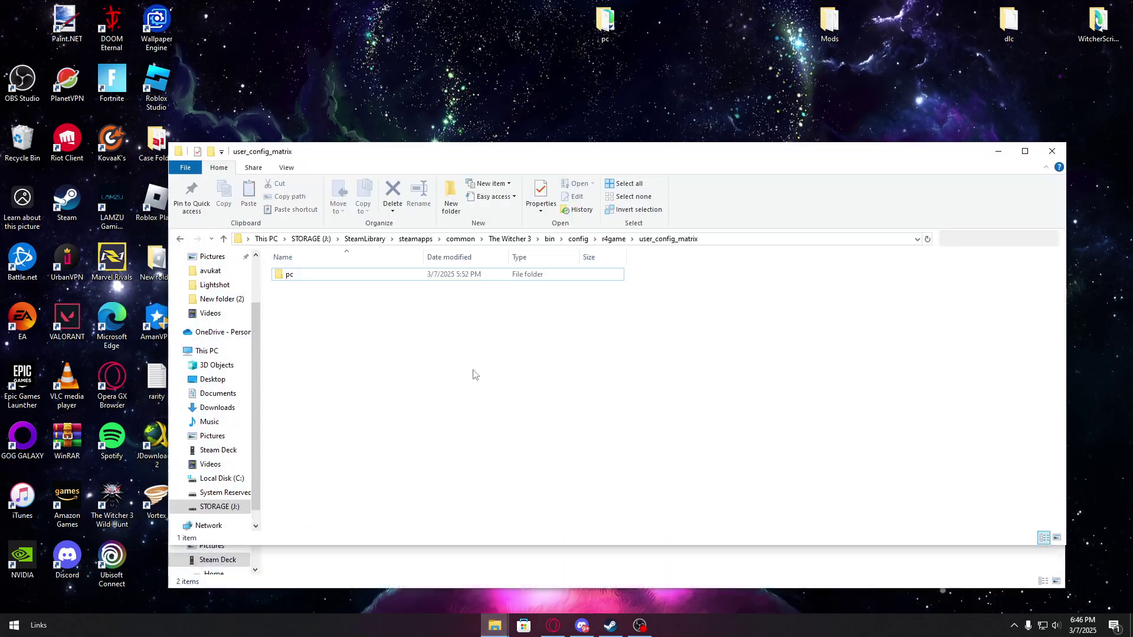
Browse from The Witcher 3 game folder through bin, config, r4game and user_config_matrix into pc, and review its files
{"action": "left_click", "coordinate": [501, 240]}
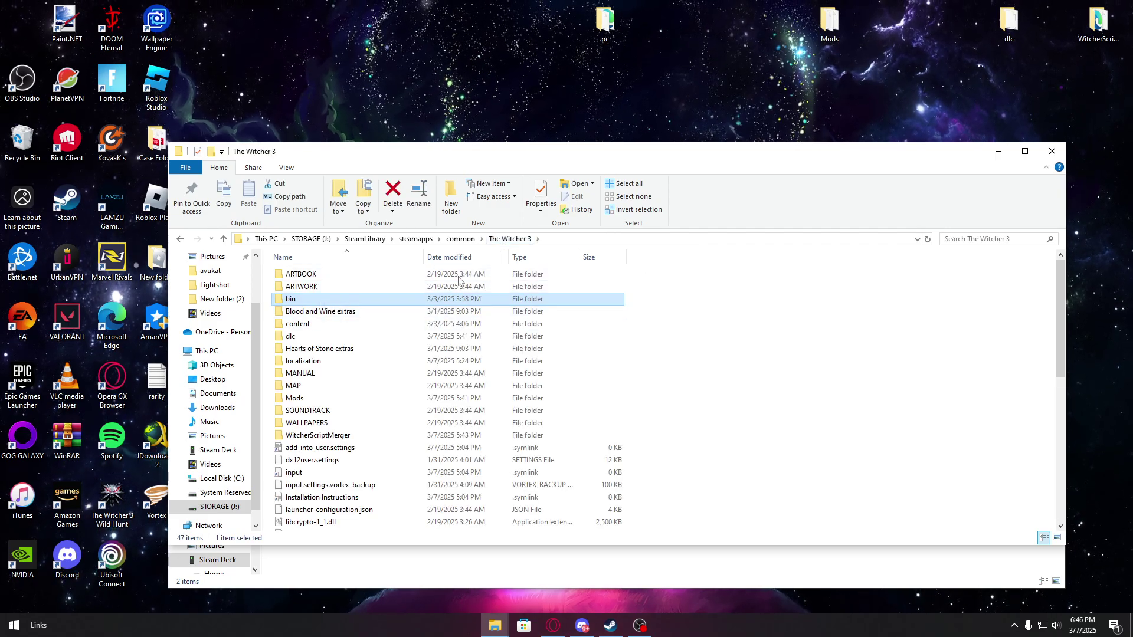
{"action": "double_click", "coordinate": [324, 300]}
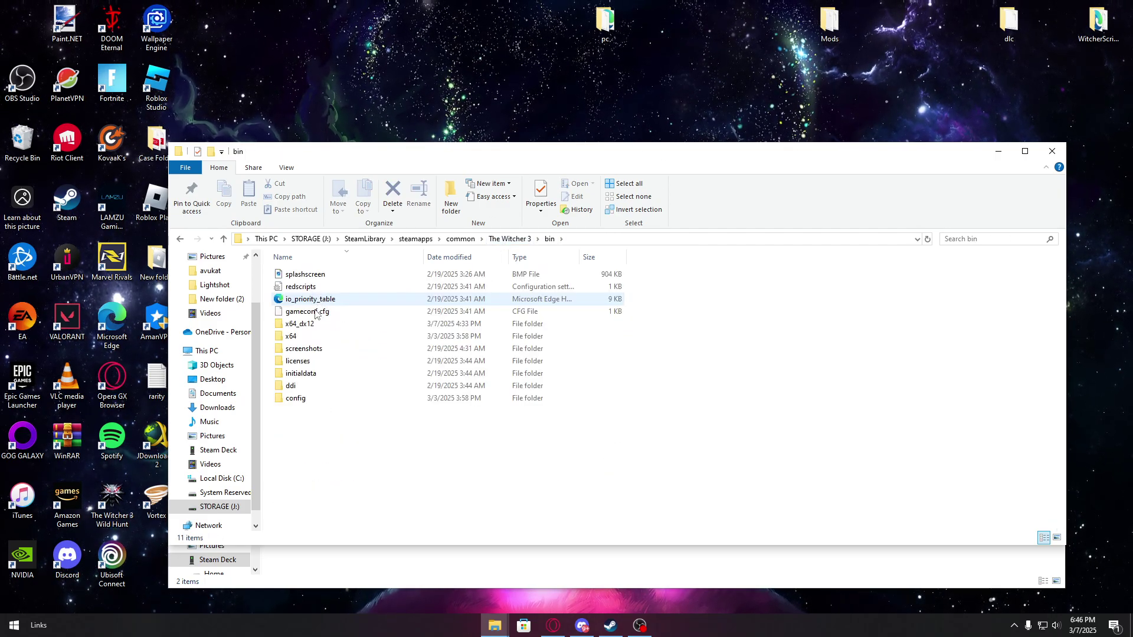
{"action": "double_click", "coordinate": [308, 398]}
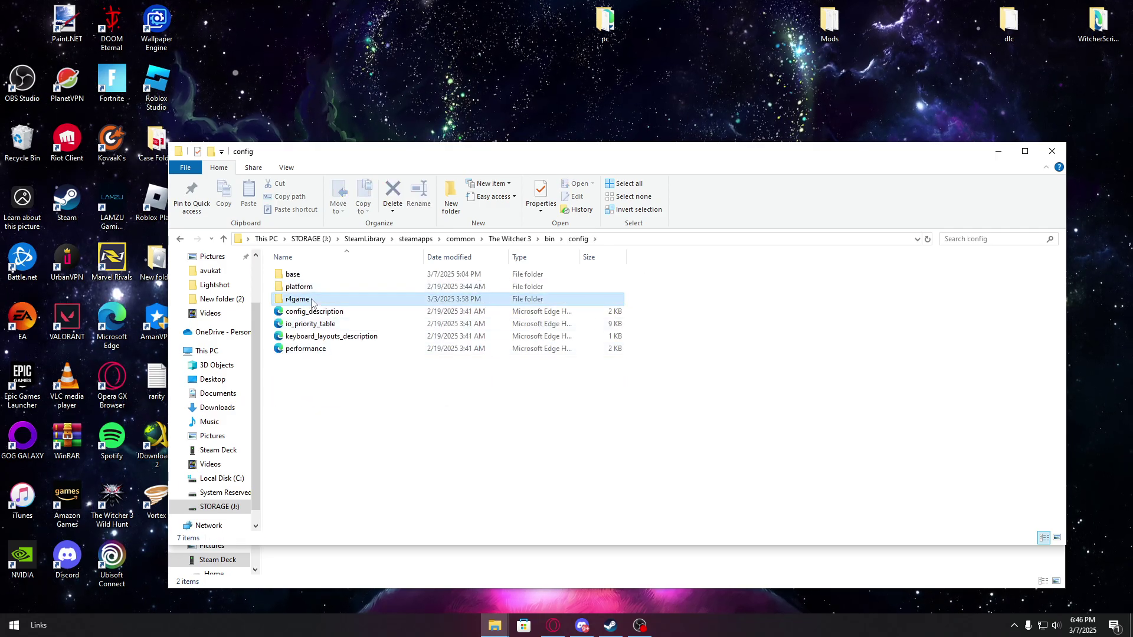
{"action": "double_click", "coordinate": [307, 298]}
{"action": "double_click", "coordinate": [313, 287]}
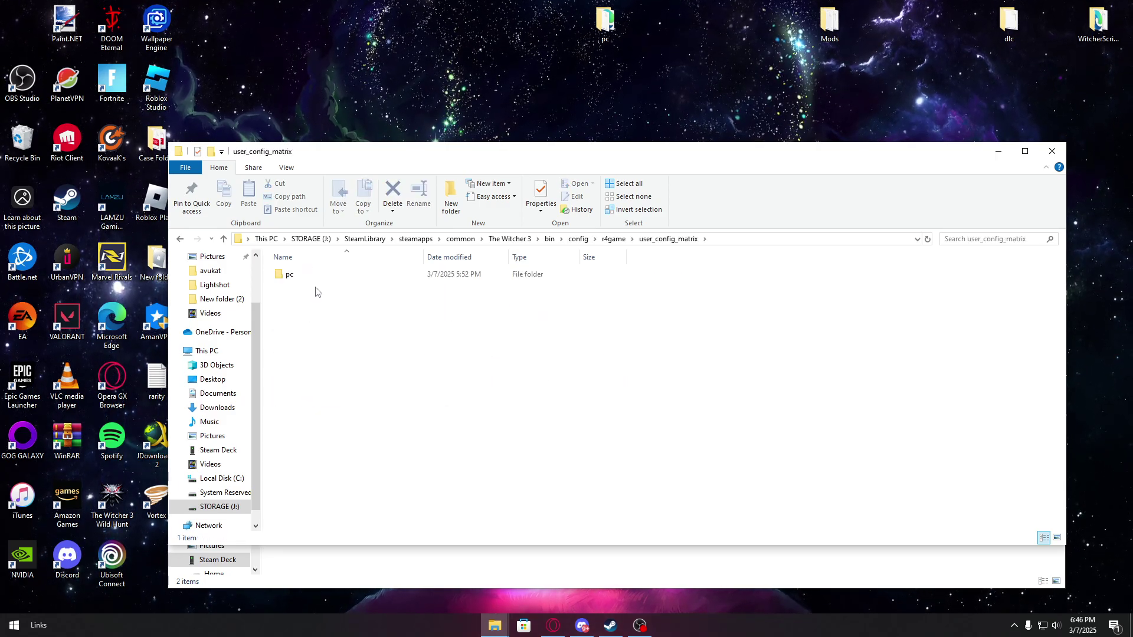
{"action": "left_click", "coordinate": [313, 279]}
{"action": "double_click", "coordinate": [313, 283]}
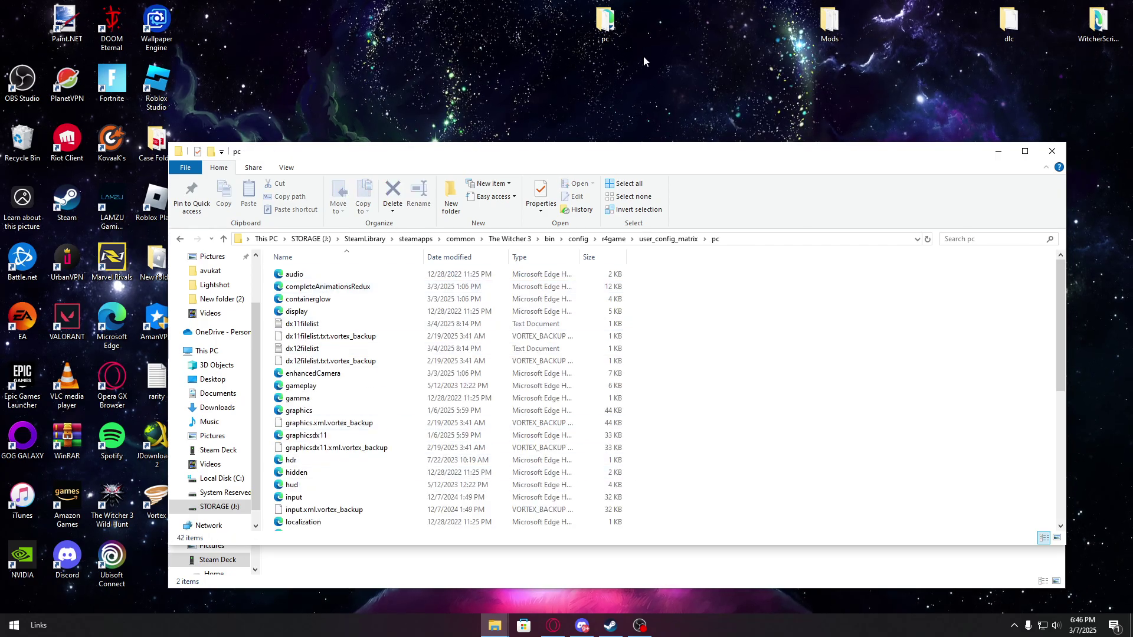
{"action": "scroll", "coordinate": [584, 372], "scroll_direction": "down", "scroll_amount": 7}
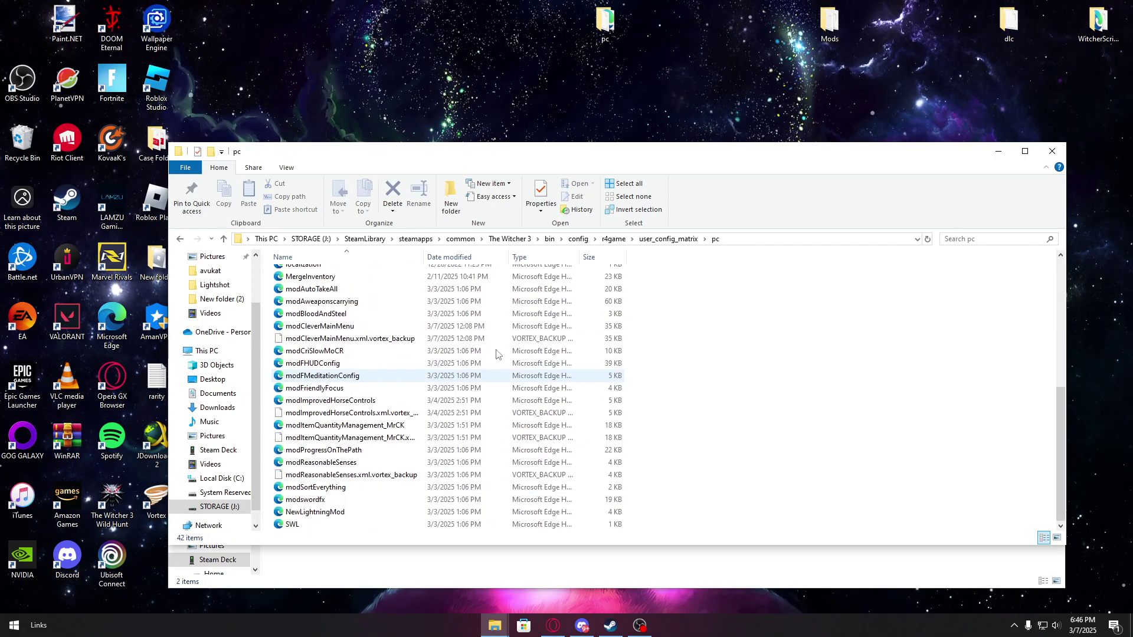
Return to The Witcher 3 game folder and highlight the pc, Mods, dlc and WitcherScriptMerger folders on the desktop
{"action": "left_click", "coordinate": [511, 239]}
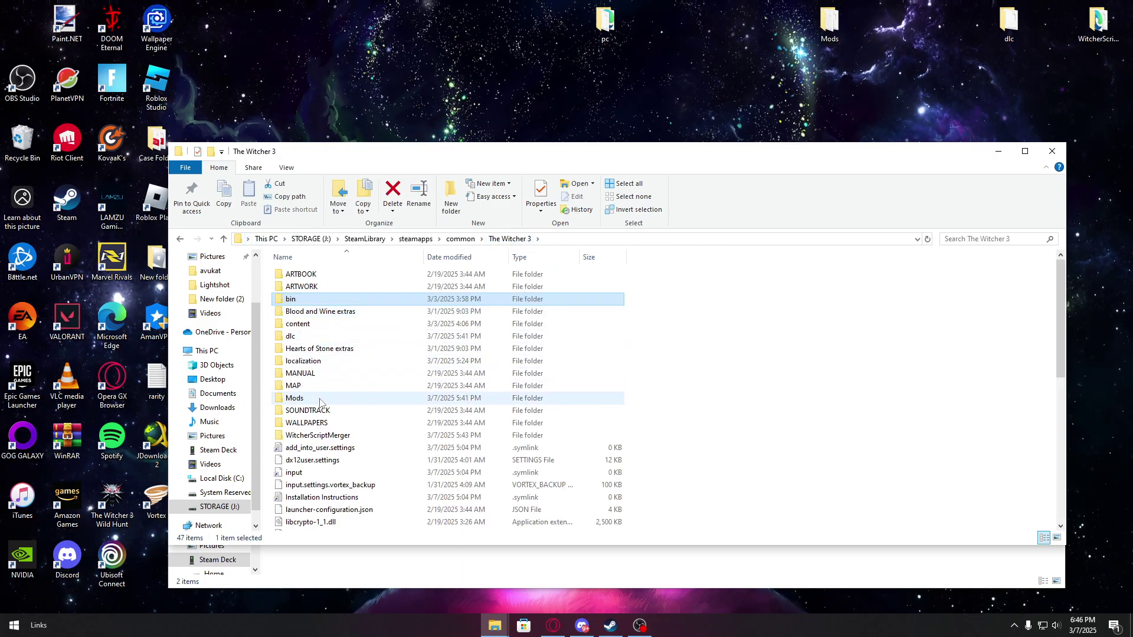
{"action": "left_click_drag", "start_coordinate": [517, 87], "coordinate": [1051, 68]}
{"action": "left_click_drag", "start_coordinate": [531, 42], "coordinate": [1120, 23]}
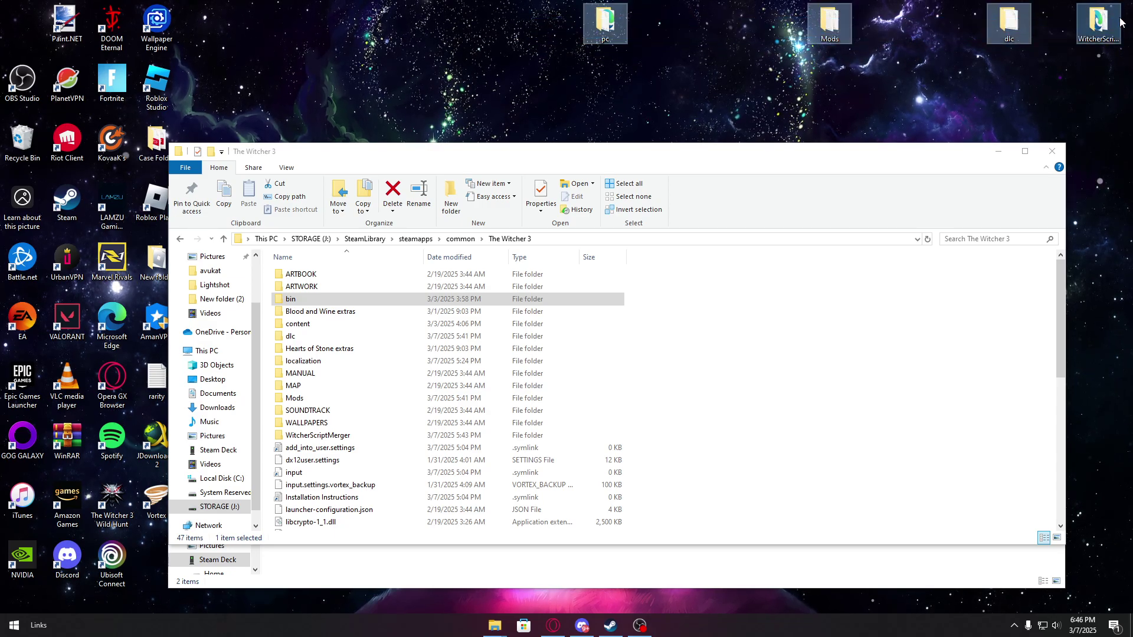
{"action": "mouse_move", "coordinate": [1098, 100]}
{"action": "left_mouse_down"}
{"action": "mouse_move", "coordinate": [631, 4]}
{"action": "mouse_move", "coordinate": [581, 8]}
{"action": "mouse_move", "coordinate": [850, 85]}
{"action": "mouse_move", "coordinate": [1101, 92]}
{"action": "left_mouse_up"}
{"action": "left_click", "coordinate": [1101, 93]}
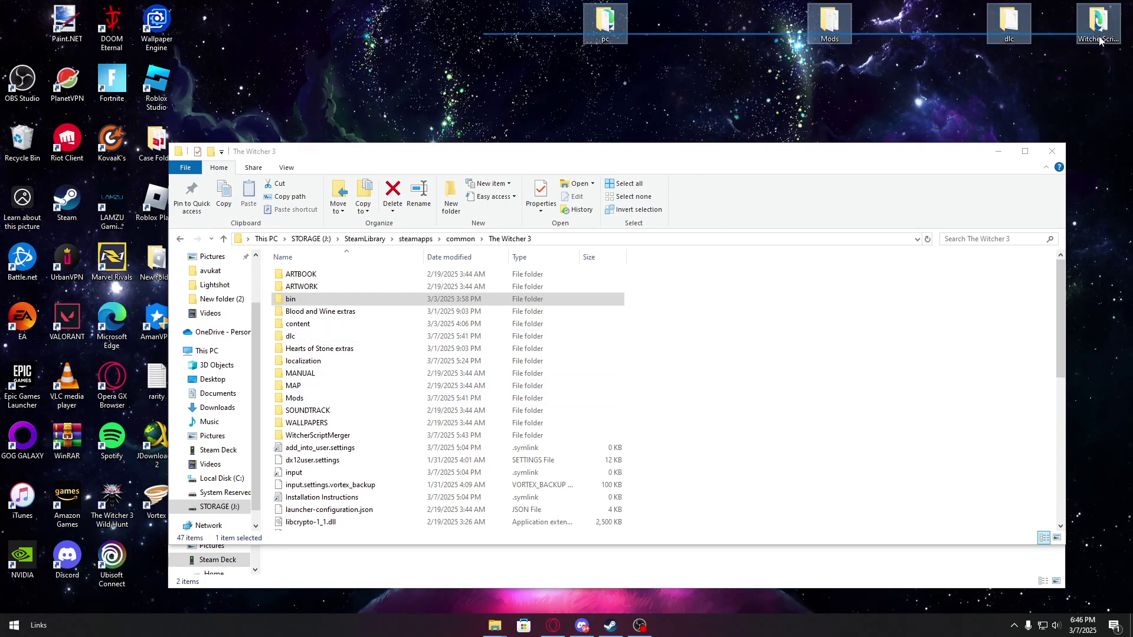
Minimize the game folder window, browse the Steam Deck's Home storage through .steam, steam and steamapps, and check the common folder
{"action": "left_click", "coordinate": [991, 152]}
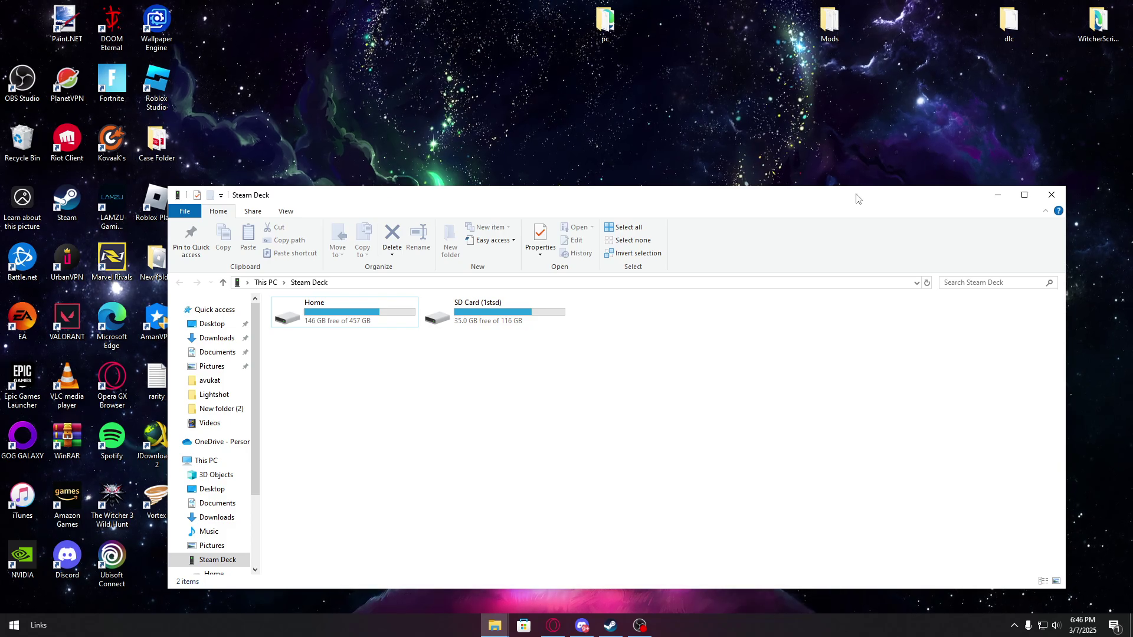
{"action": "left_click_drag", "start_coordinate": [854, 195], "coordinate": [847, 129]}
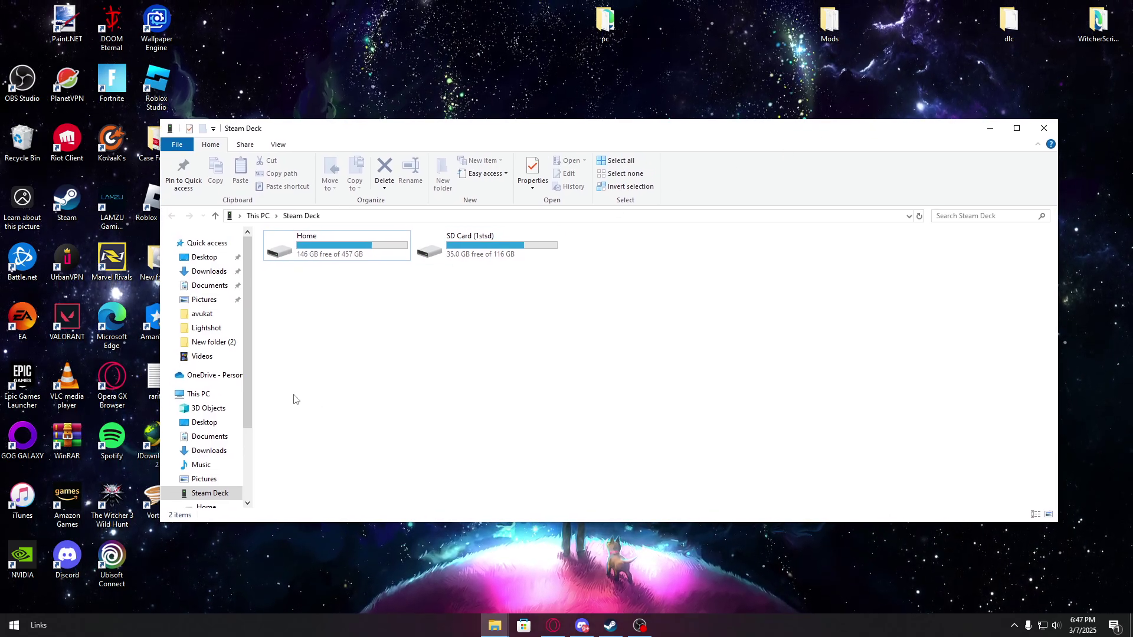
{"action": "double_click", "coordinate": [354, 262]}
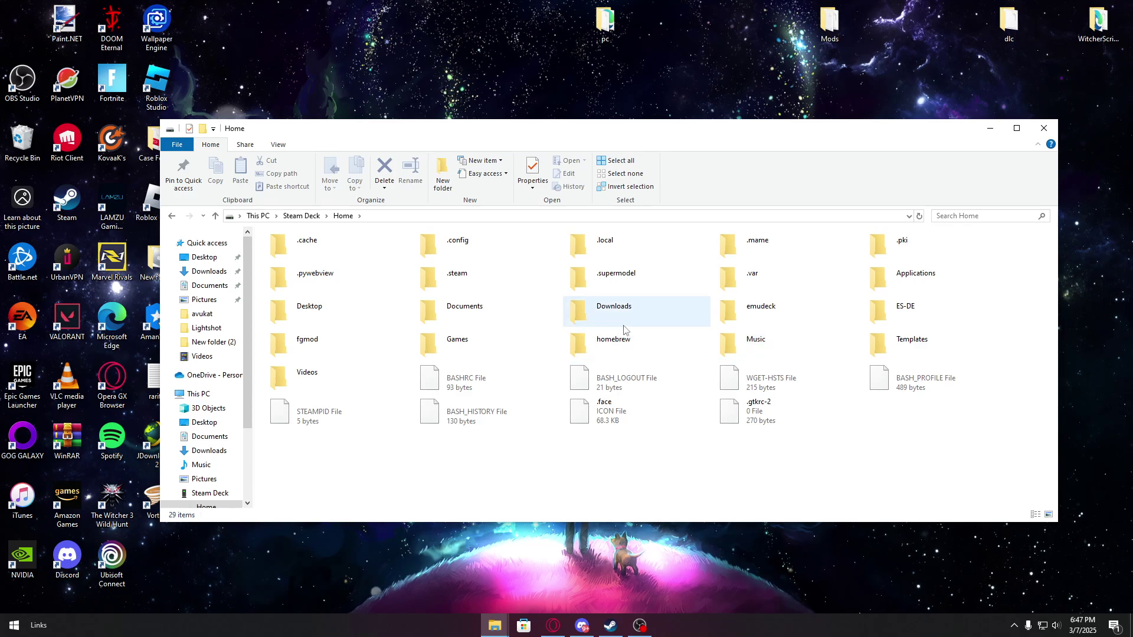
{"action": "double_click", "coordinate": [483, 281]}
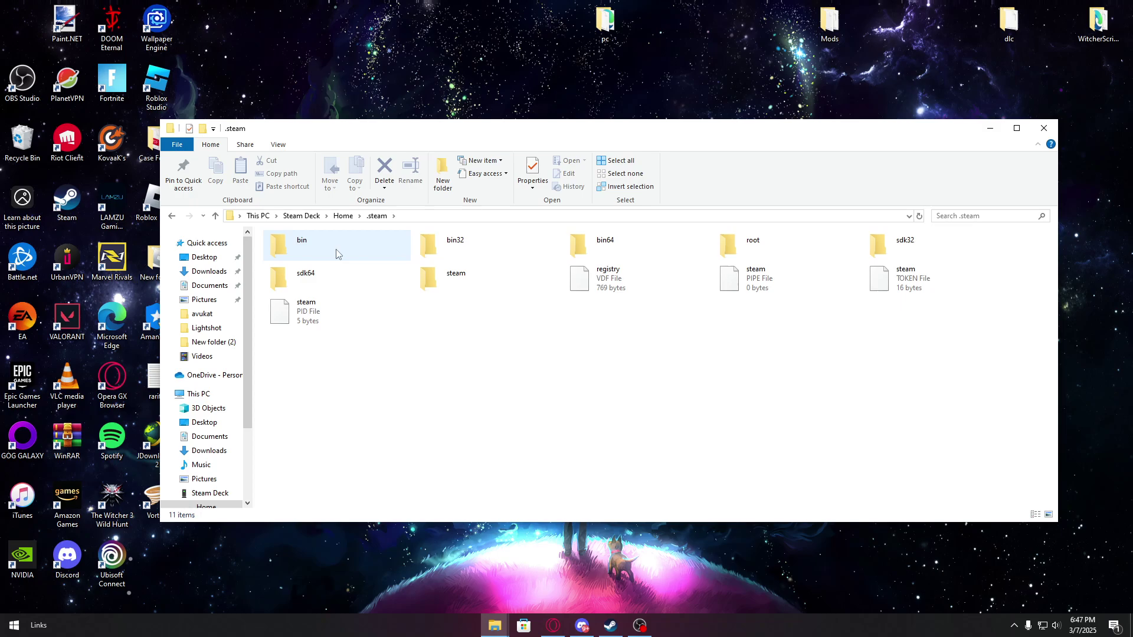
{"action": "double_click", "coordinate": [452, 283]}
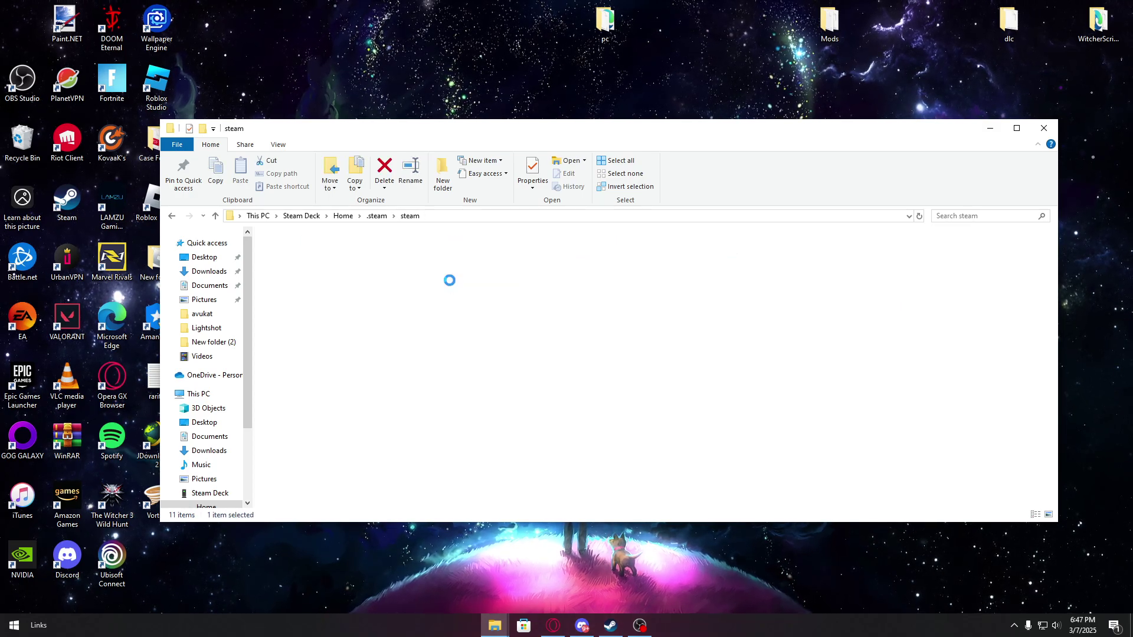
{"action": "double_click", "coordinate": [588, 345]}
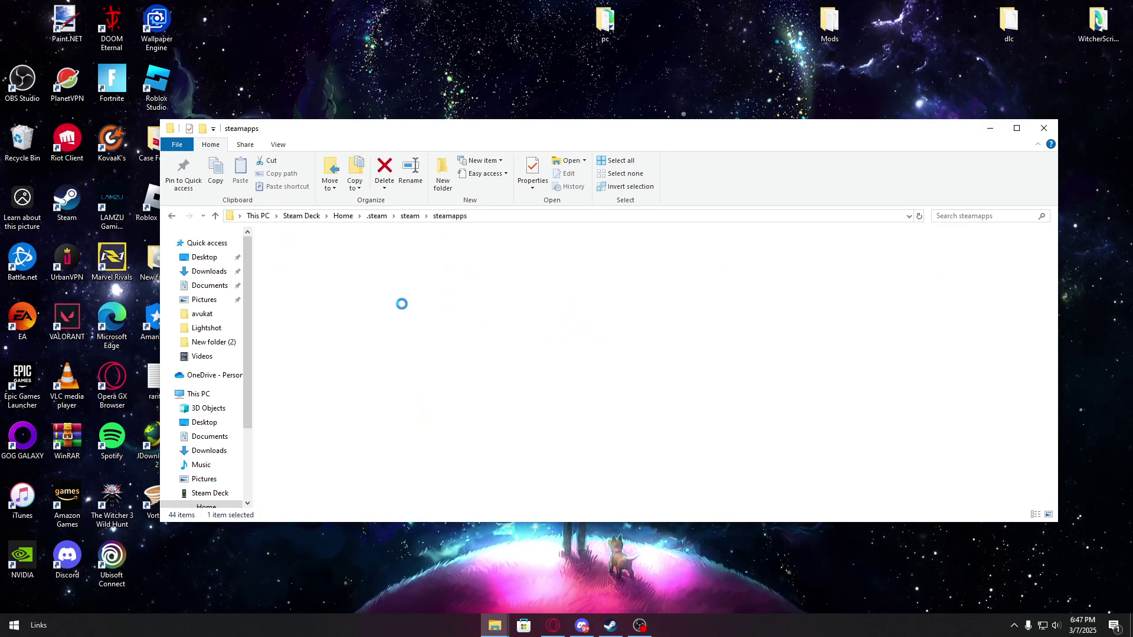
{"action": "double_click", "coordinate": [336, 255]}
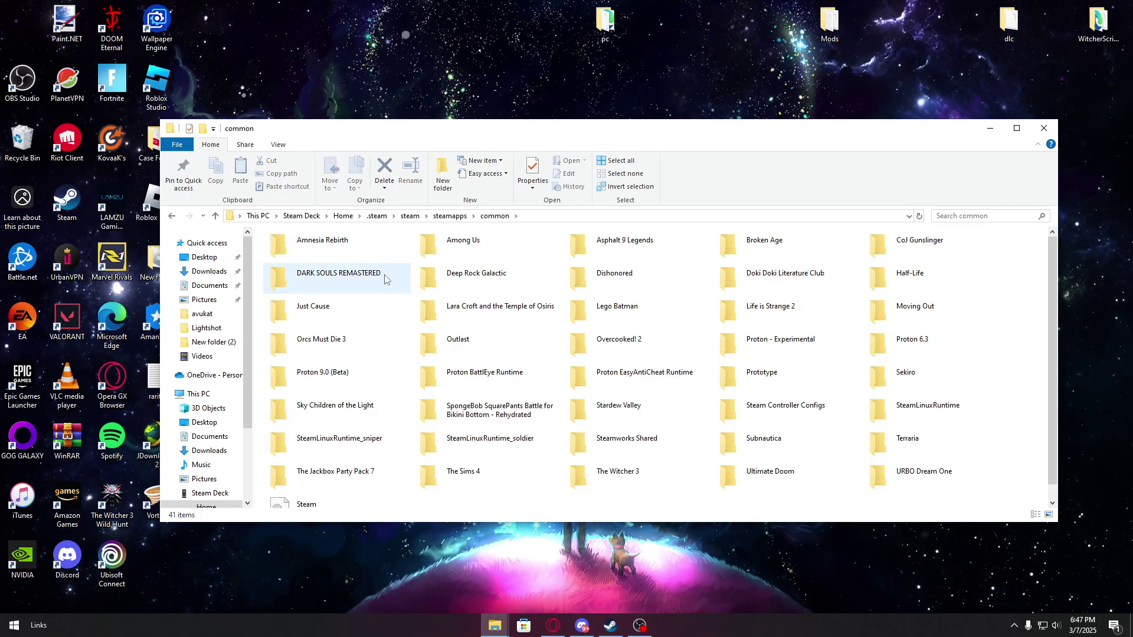
{"action": "key", "text": "alt+Left"}
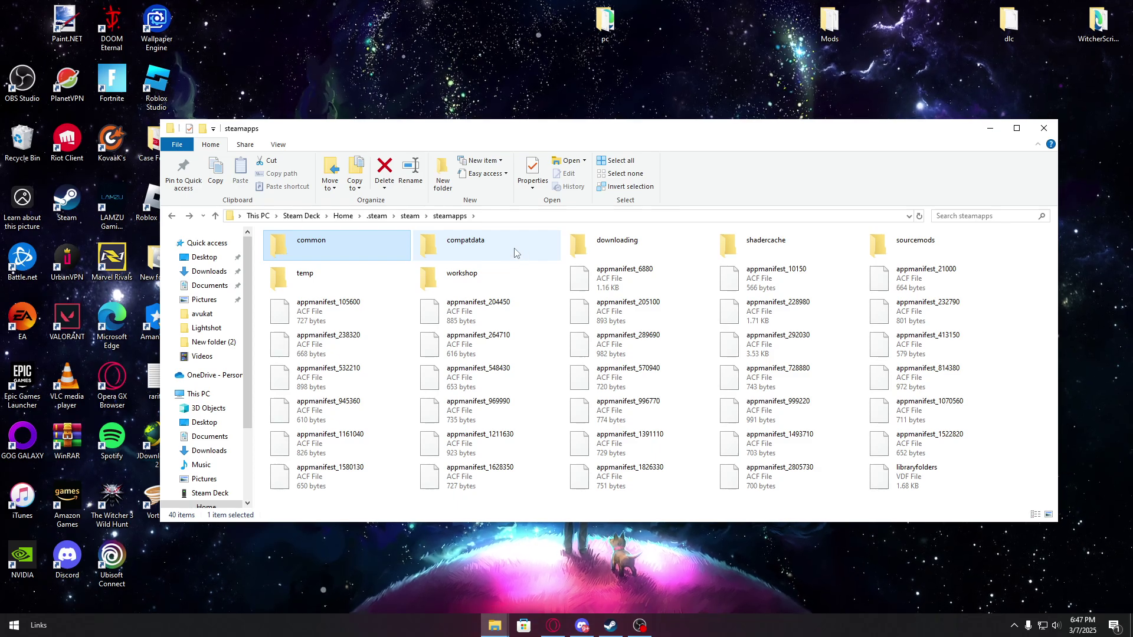
From steamapps, open compatdata, 292030, pfx, drive_c, users, steamuser, Documents and The Witcher 3
{"action": "double_click", "coordinate": [514, 253]}
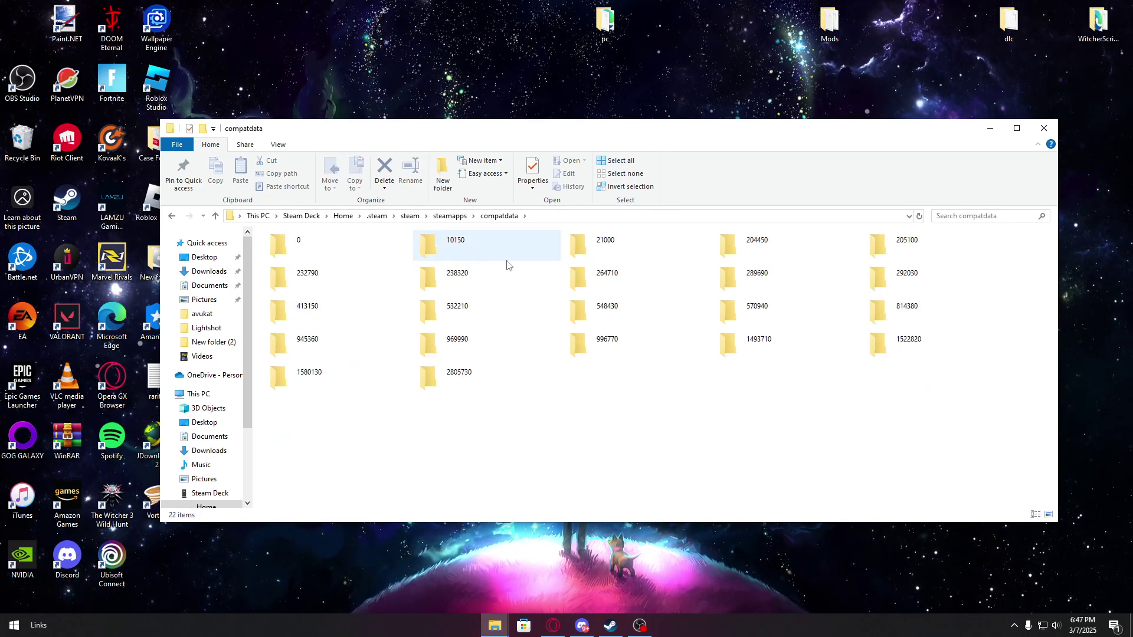
{"action": "left_click", "coordinate": [894, 286]}
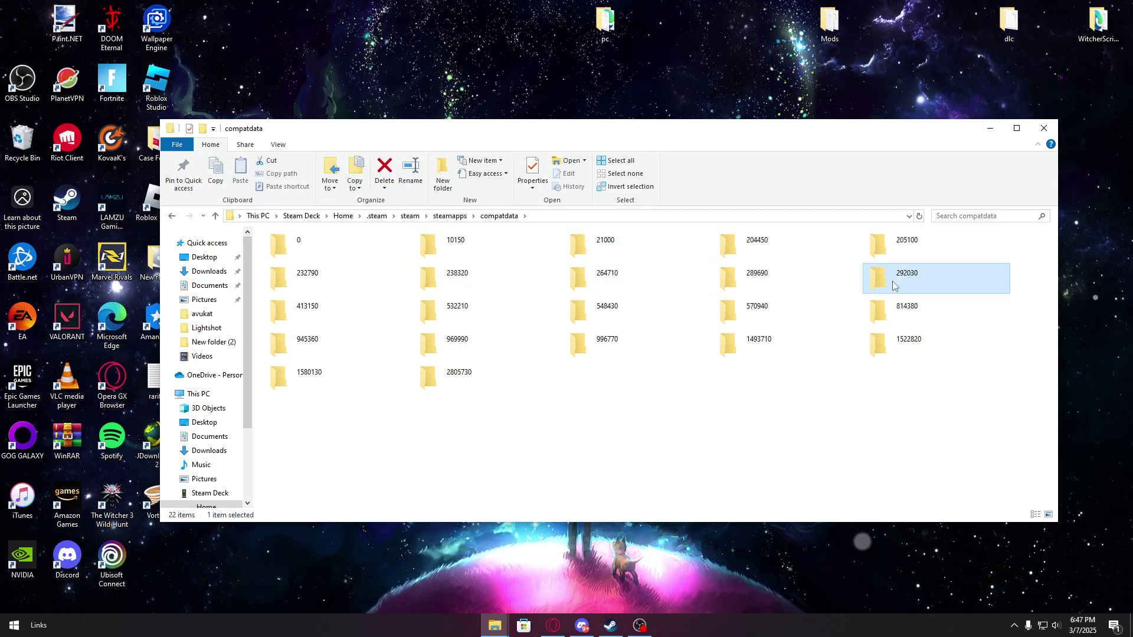
{"action": "double_click", "coordinate": [894, 286]}
{"action": "double_click", "coordinate": [321, 242]}
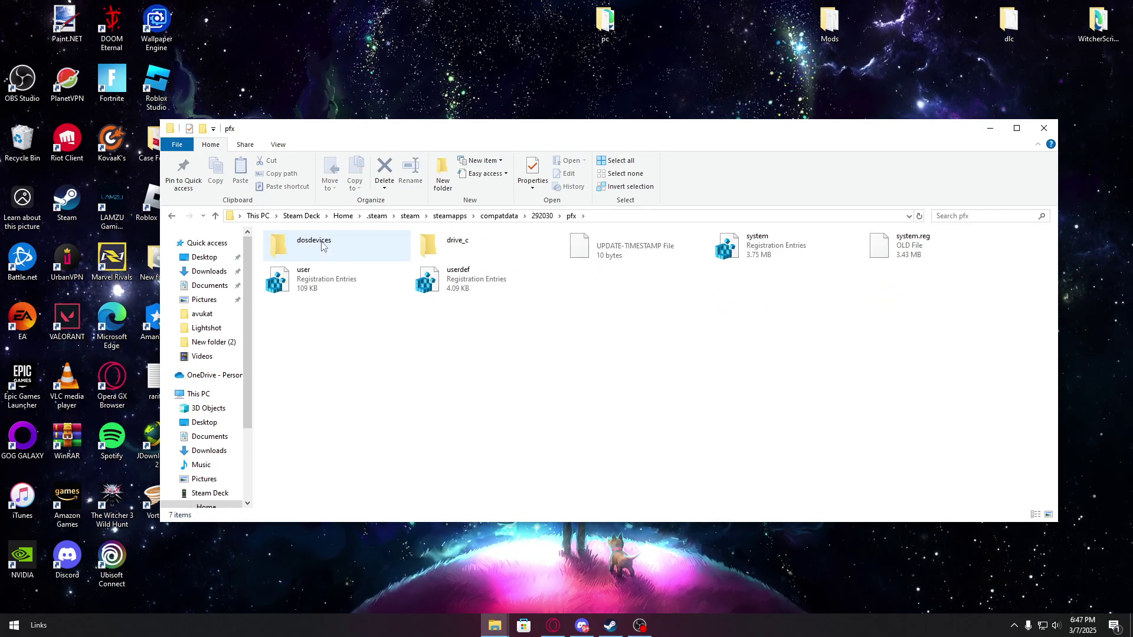
{"action": "double_click", "coordinate": [451, 249]}
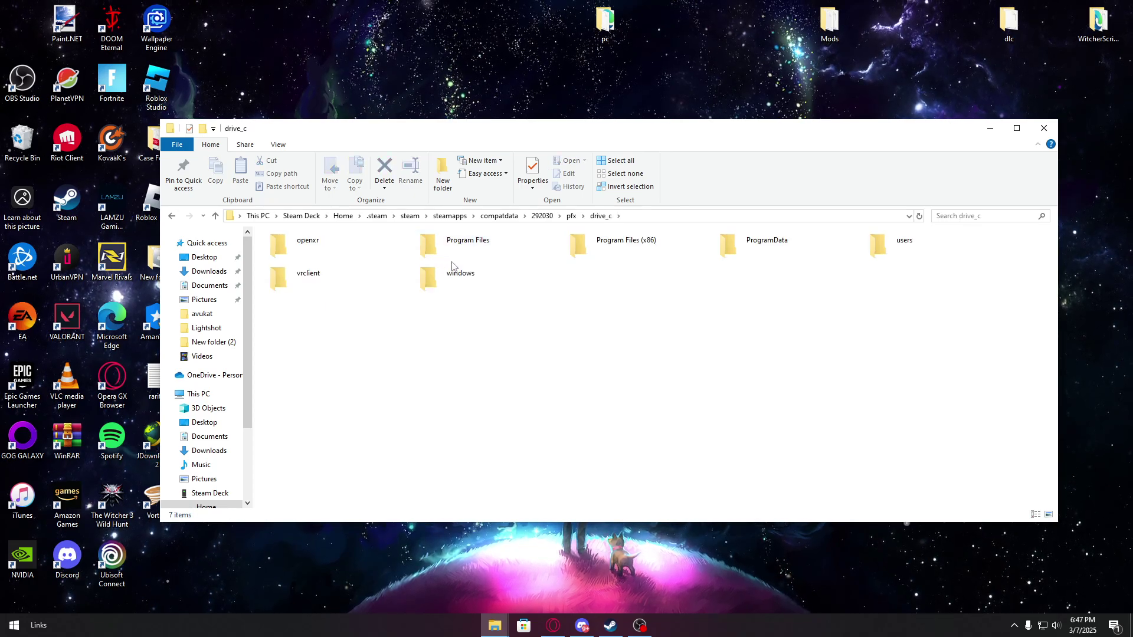
{"action": "double_click", "coordinate": [897, 243]}
{"action": "left_click", "coordinate": [446, 254]}
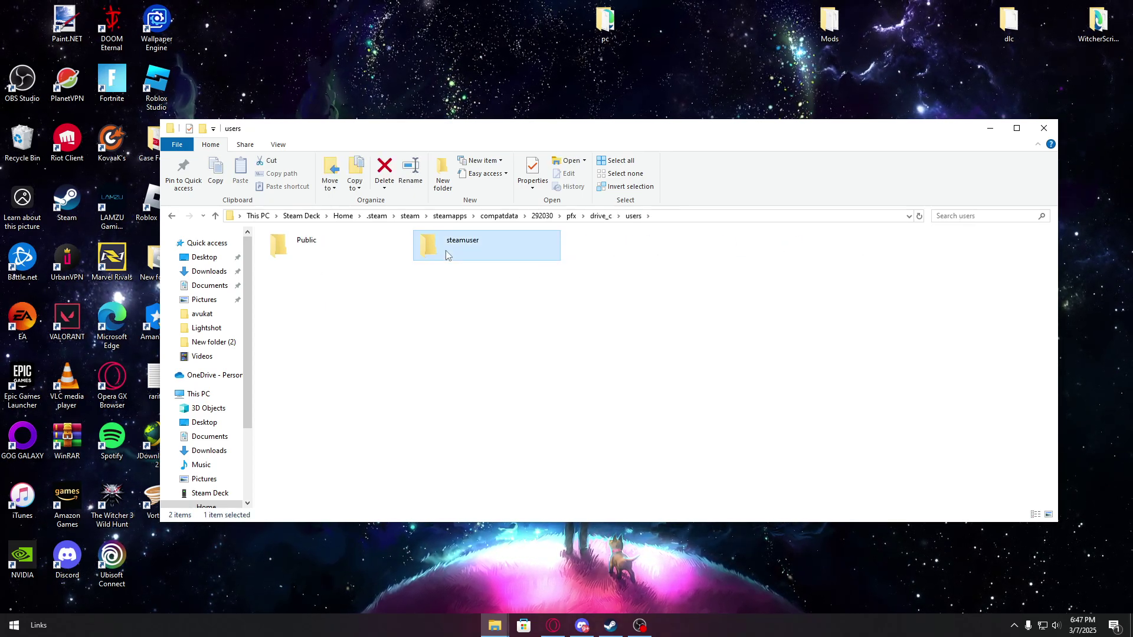
{"action": "double_click", "coordinate": [445, 255]}
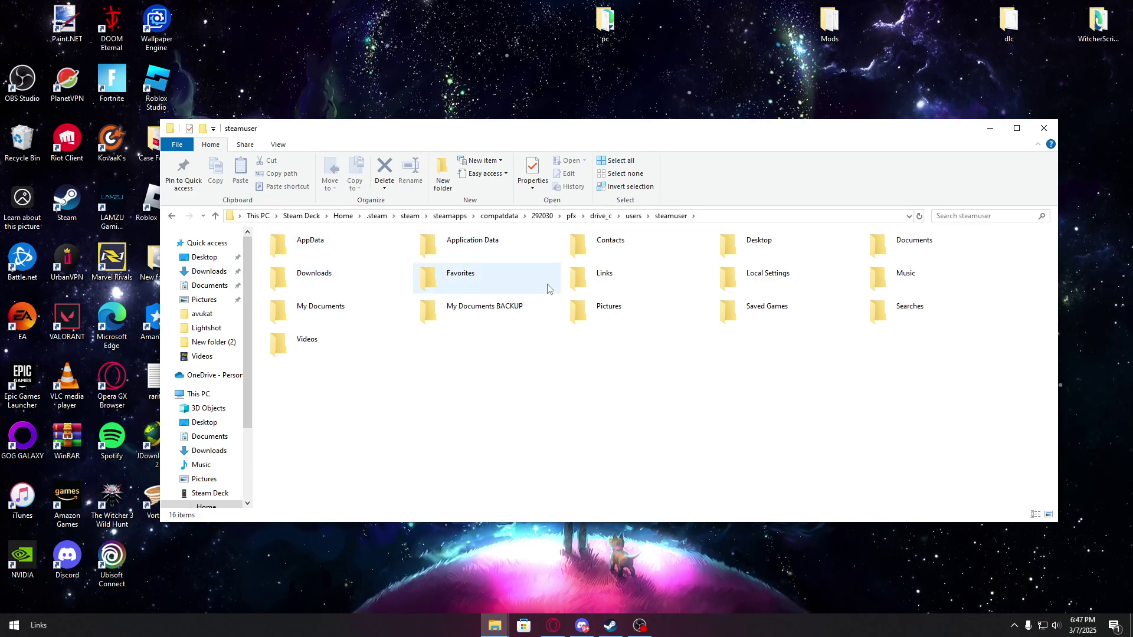
{"action": "double_click", "coordinate": [872, 246]}
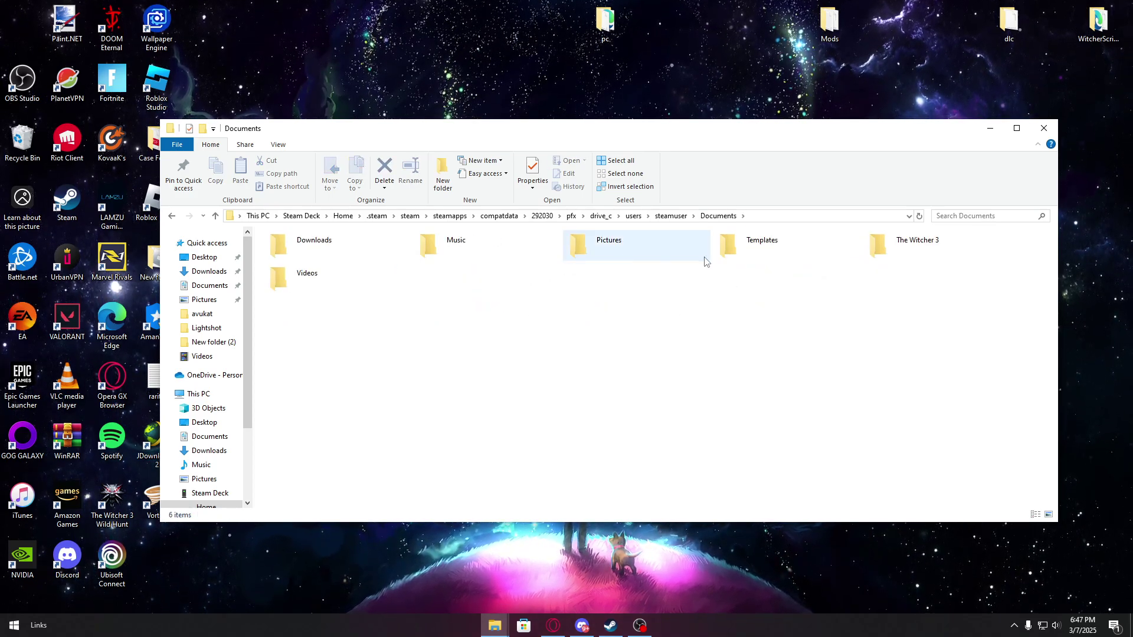
{"action": "double_click", "coordinate": [885, 251]}
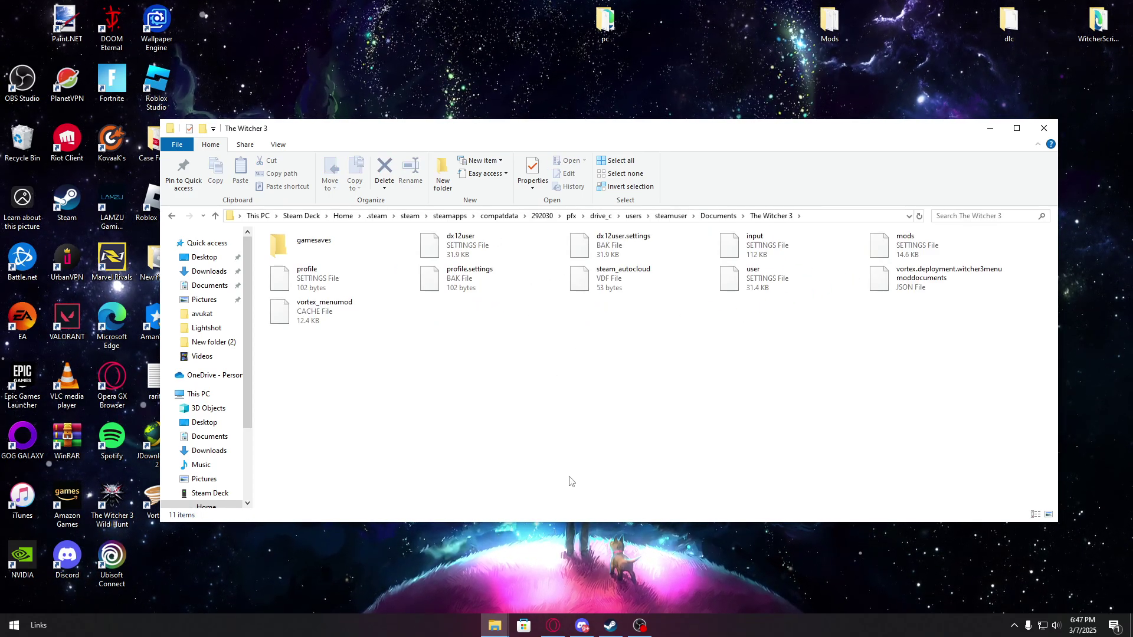
Switch to the Nexus Mods collection guide in the browser and arrange a narrower The Witcher 3 folder window beside its cleanup file list
{"action": "left_click", "coordinate": [553, 625]}
{"action": "scroll", "coordinate": [468, 509], "scroll_direction": "down", "scroll_amount": 3}
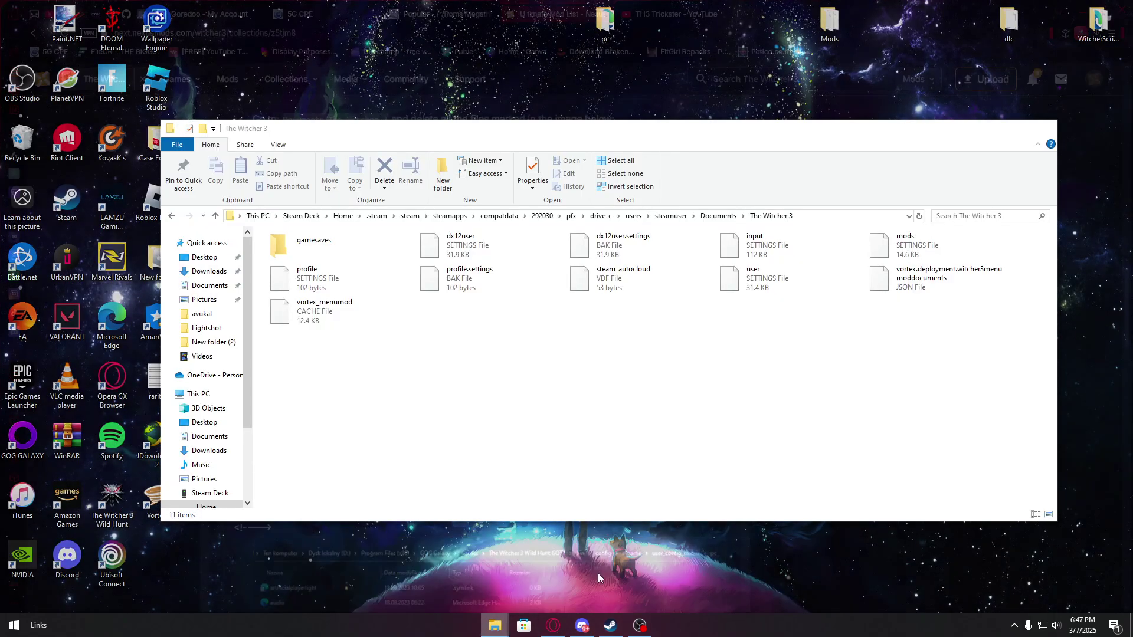
{"action": "left_click", "coordinate": [597, 573]}
{"action": "left_click_drag", "start_coordinate": [445, 150], "coordinate": [708, 137]}
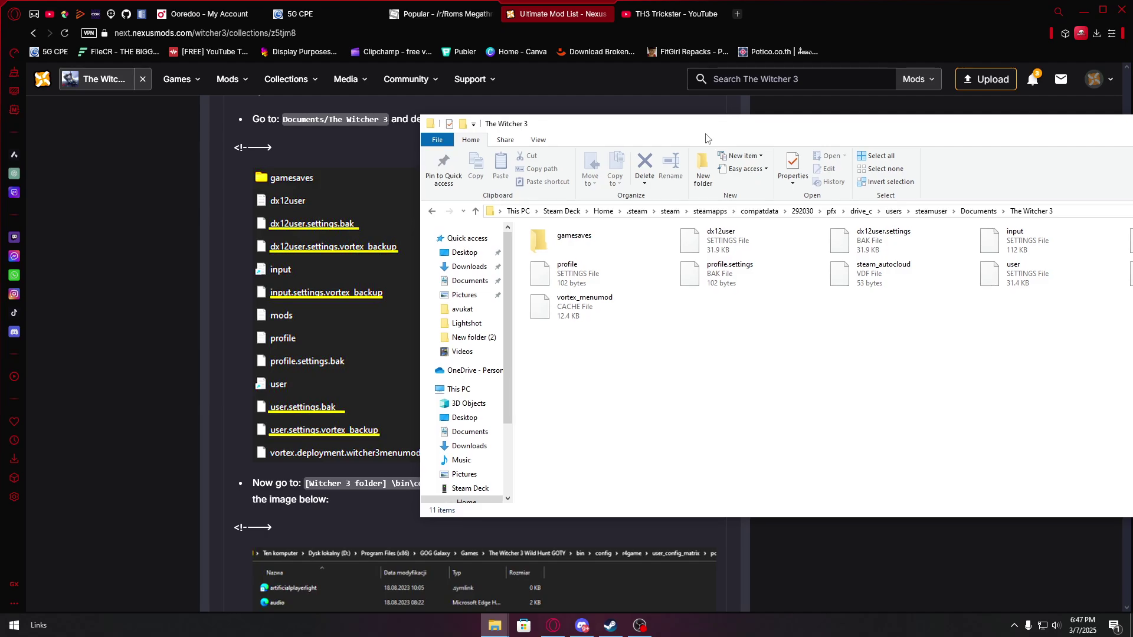
{"action": "left_click_drag", "start_coordinate": [419, 212], "coordinate": [645, 213]}
{"action": "left_click_drag", "start_coordinate": [738, 118], "coordinate": [537, 108]}
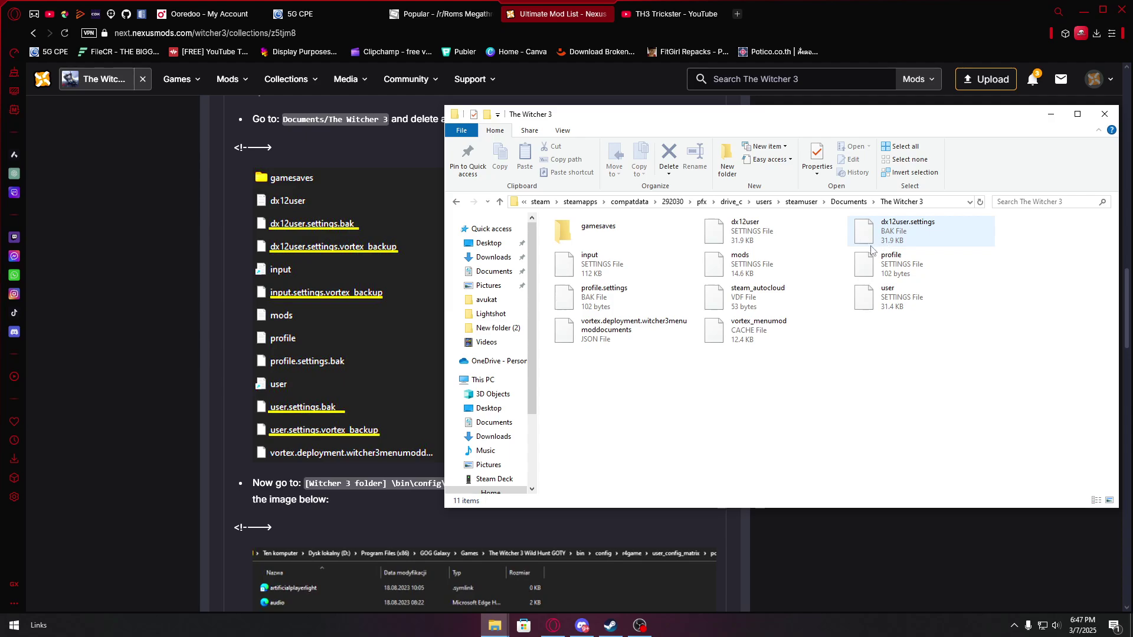
Permanently delete the dx12user.settings BAK file from the Steam Deck's Documents/The Witcher 3 folder
{"action": "right_click", "coordinate": [905, 240]}
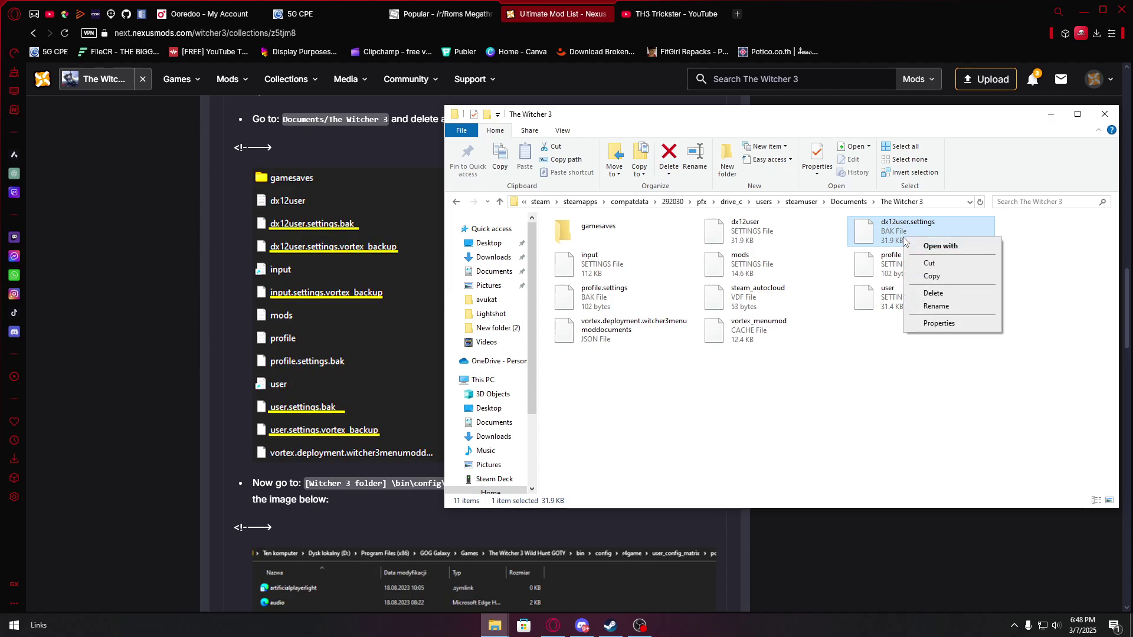
{"action": "left_click", "coordinate": [933, 295]}
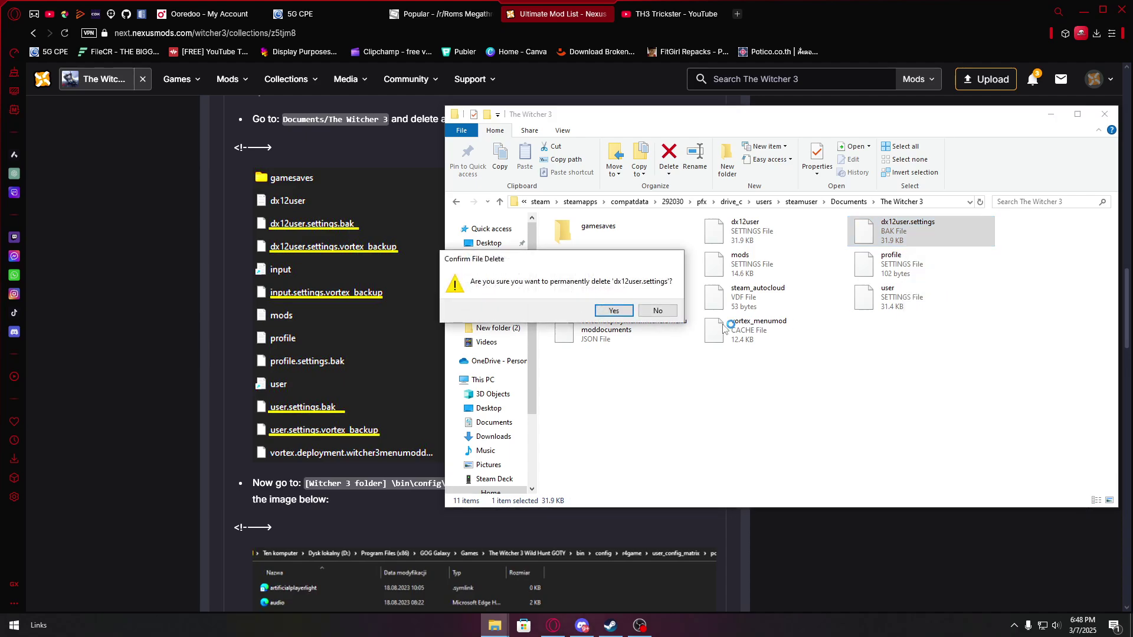
{"action": "left_click", "coordinate": [620, 313]}
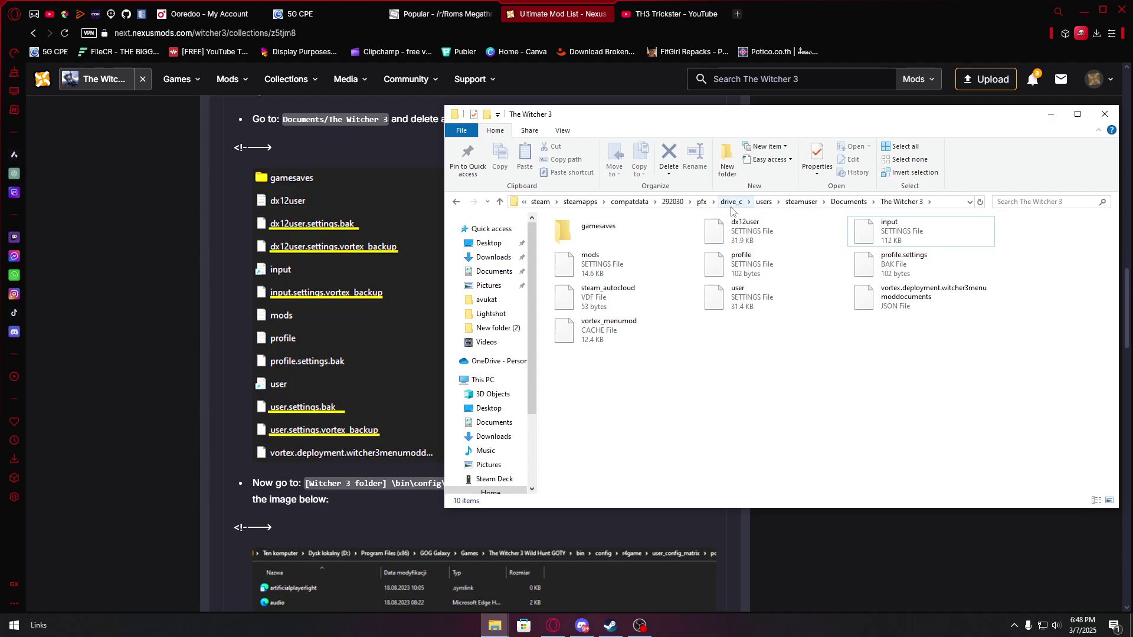
Go back to the Steam Deck's steamapps folder, open common and The Witcher 3, and check the contents of its Mods folder
{"action": "left_click", "coordinate": [588, 202]}
{"action": "double_click", "coordinate": [615, 235]}
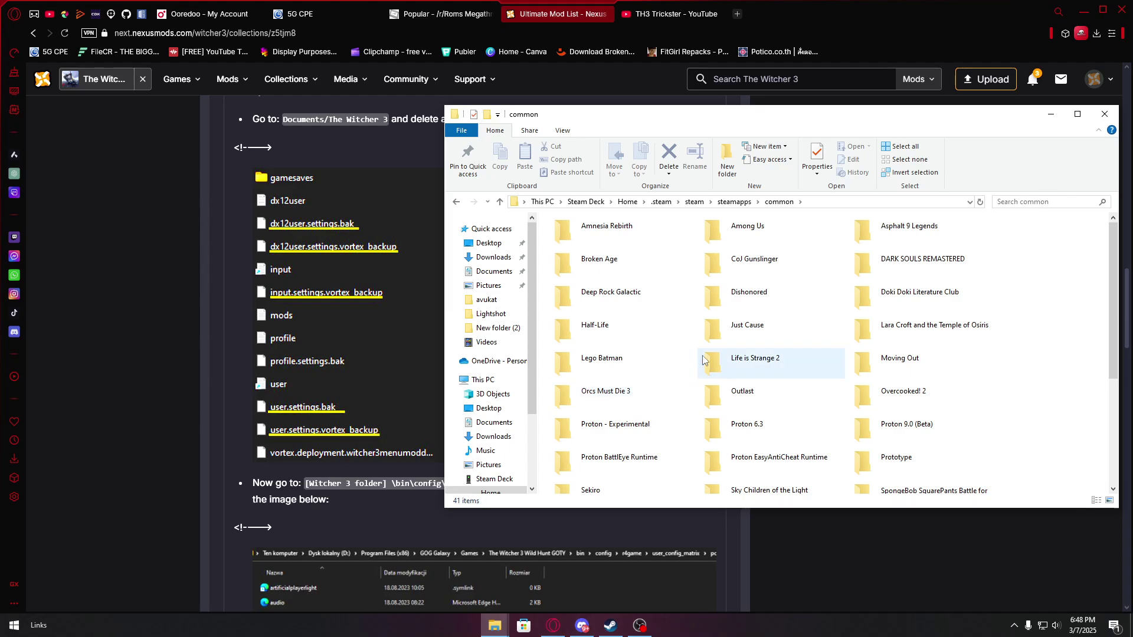
{"action": "scroll", "coordinate": [702, 356], "scroll_direction": "down", "scroll_amount": 3}
{"action": "scroll", "coordinate": [702, 348], "scroll_direction": "up", "scroll_amount": 4}
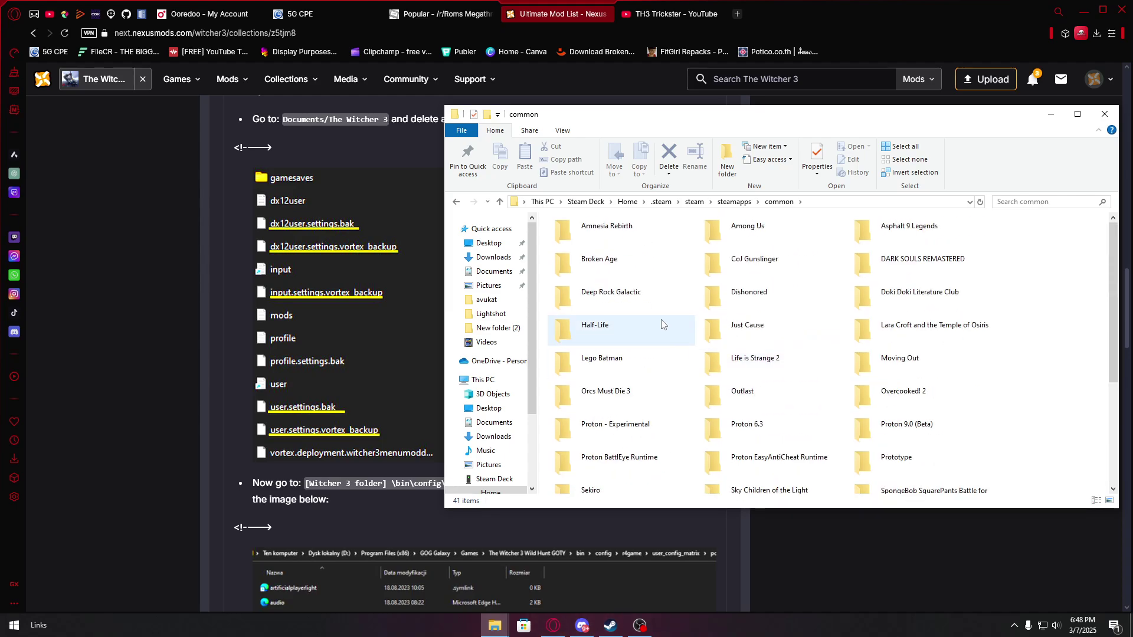
{"action": "scroll", "coordinate": [702, 349], "scroll_direction": "down", "scroll_amount": 4}
{"action": "double_click", "coordinate": [745, 440]}
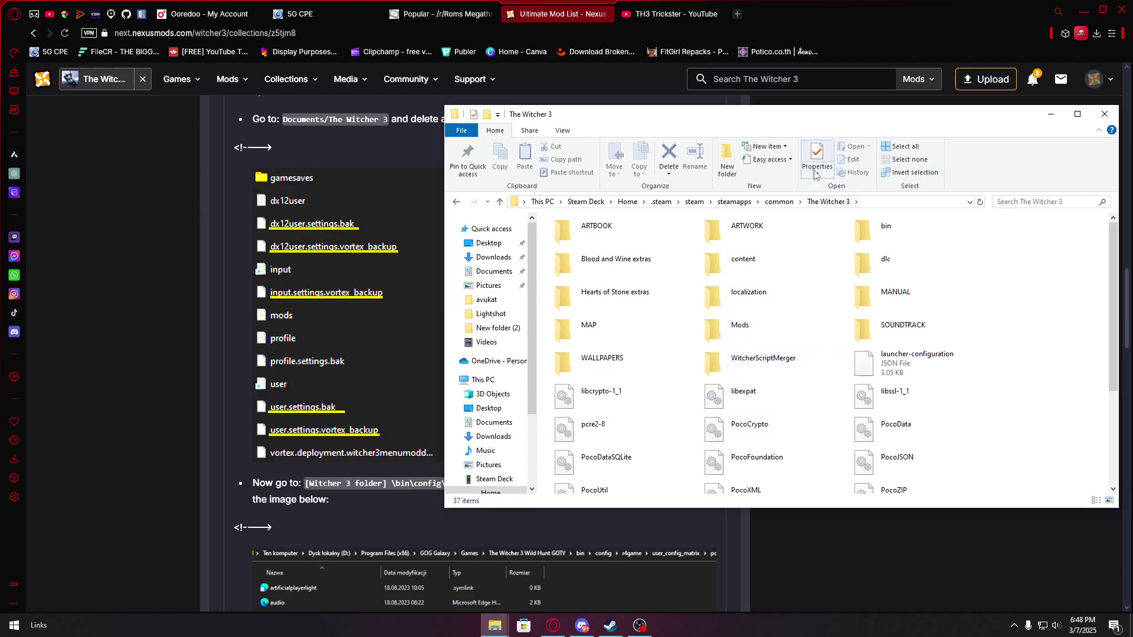
{"action": "double_click", "coordinate": [762, 327]}
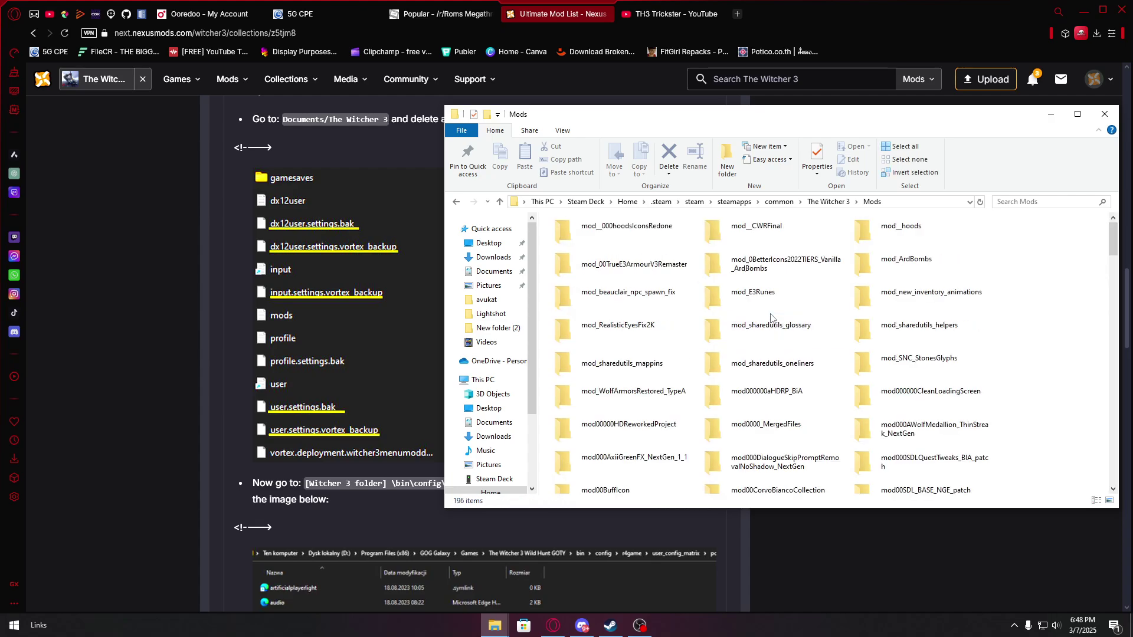
{"action": "key", "text": "alt+Left"}
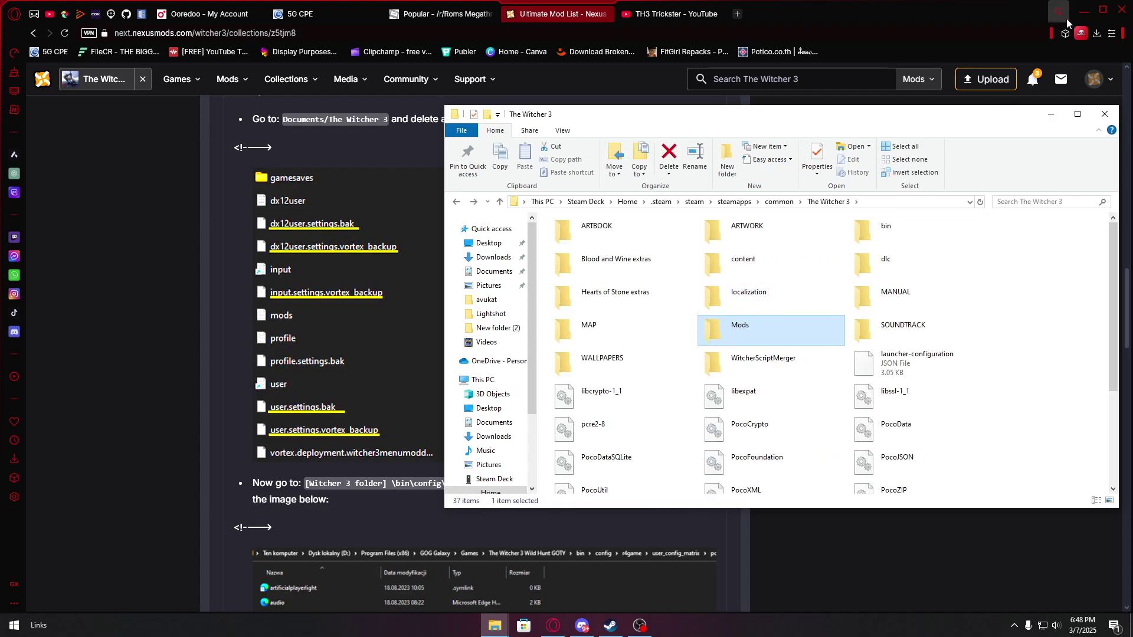
Minimize the browser, copy the desktop's WitcherScriptMerger folder into the Steam Deck's The Witcher 3 folder, merging it with the existing one, and close the window
{"action": "left_click", "coordinate": [1071, 16]}
{"action": "left_click", "coordinate": [1080, 13]}
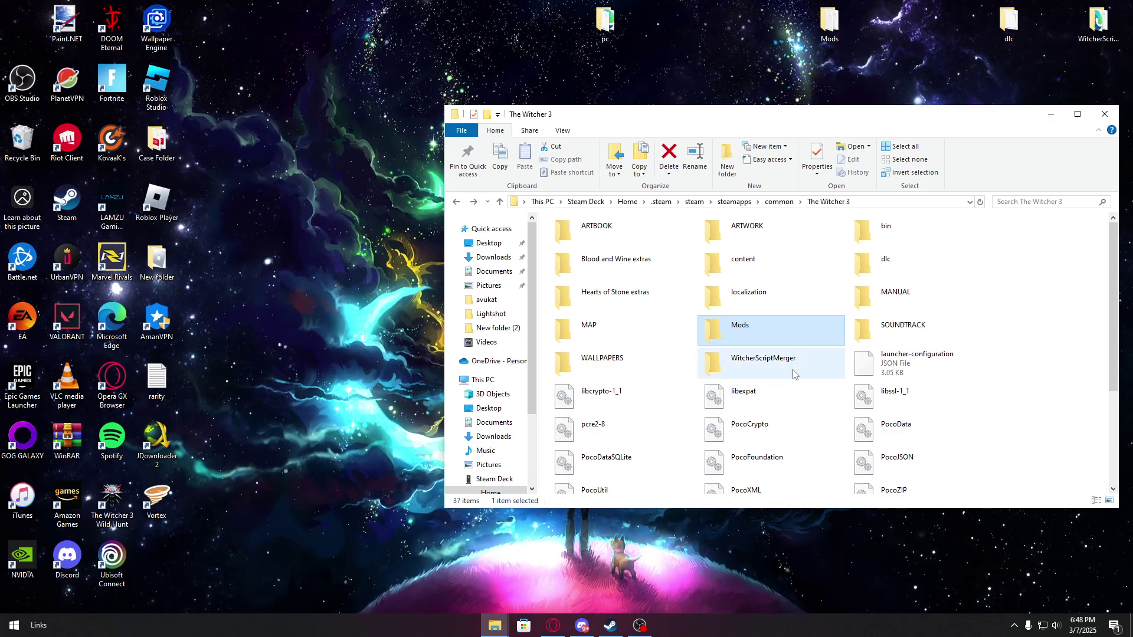
{"action": "left_click", "coordinate": [1105, 21]}
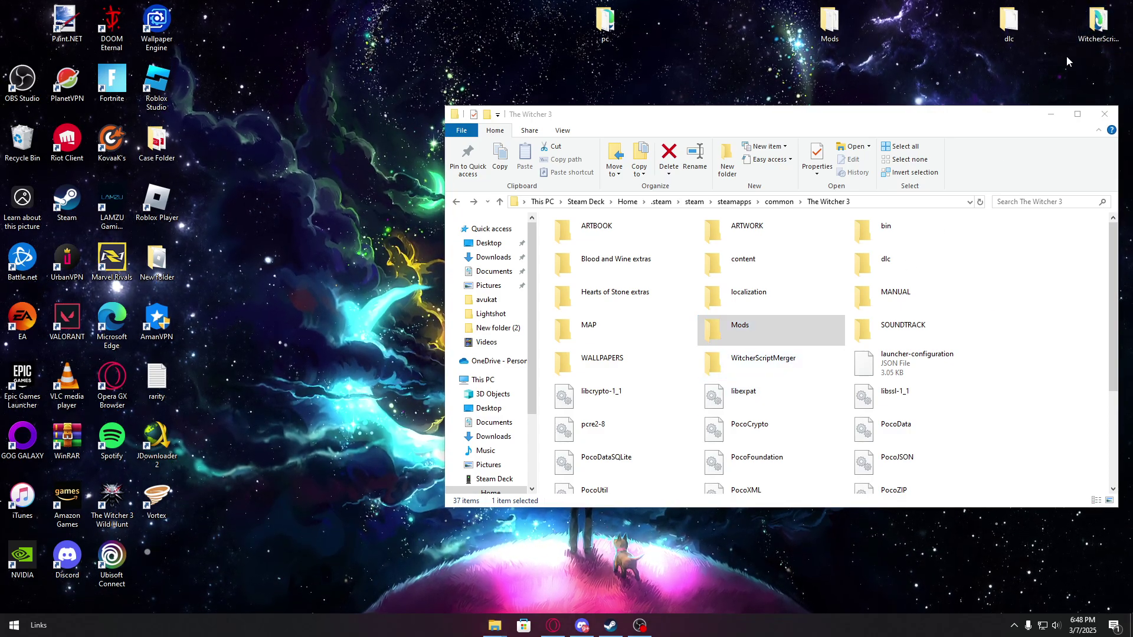
{"action": "left_click", "coordinate": [1118, 132]}
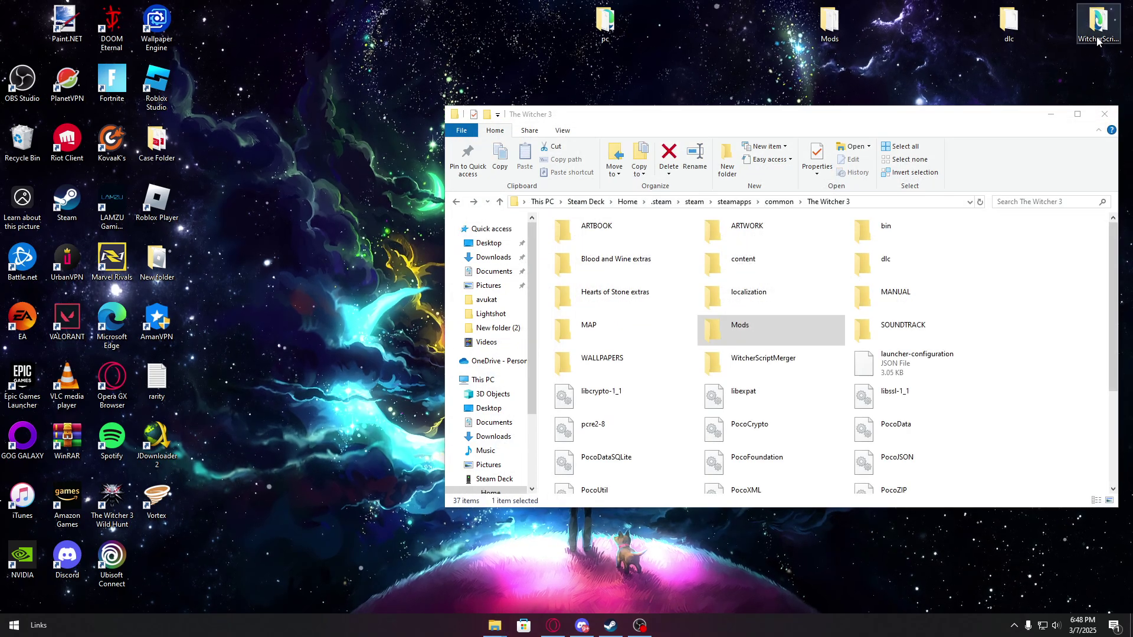
{"action": "left_click_drag", "start_coordinate": [1050, 439], "coordinate": [1046, 437]}
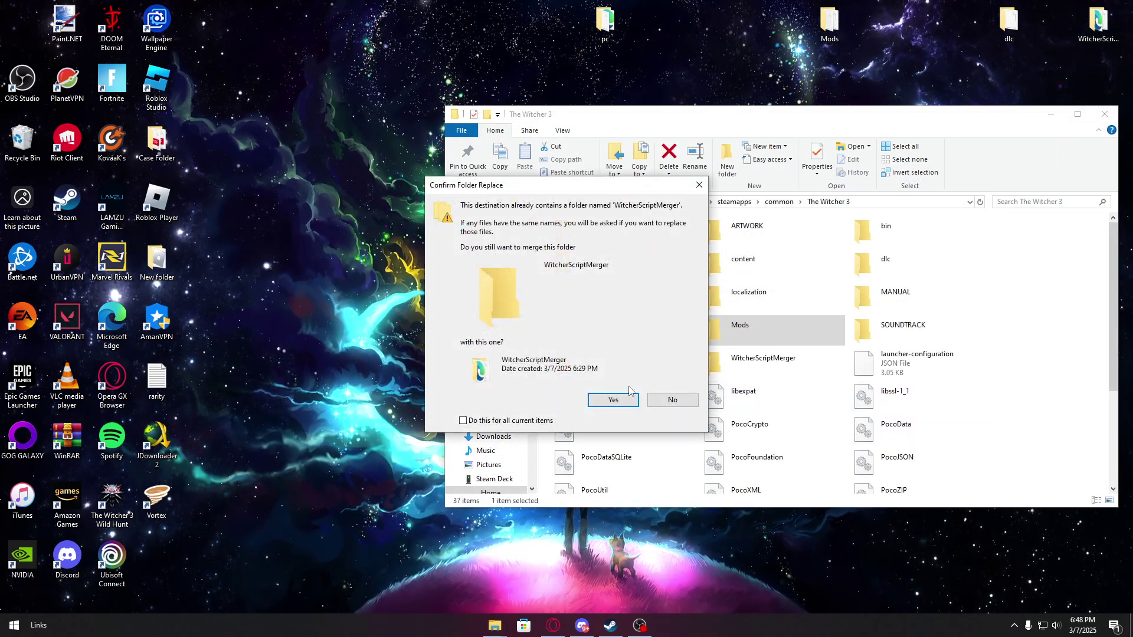
{"action": "left_click", "coordinate": [599, 403]}
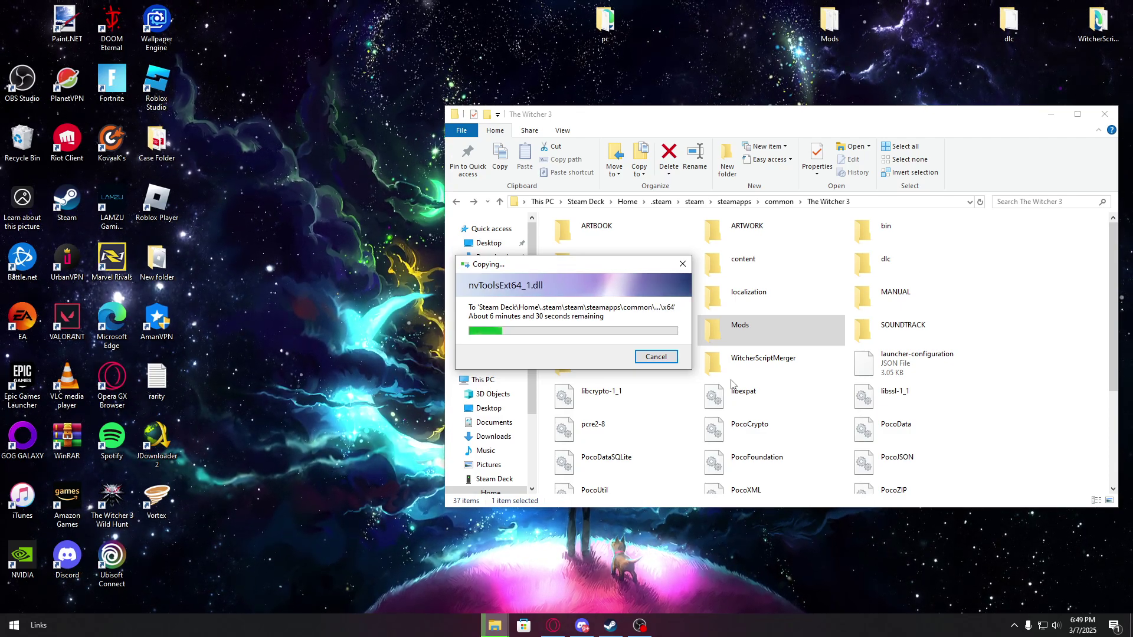
{"action": "key", "text": "alt+F4"}
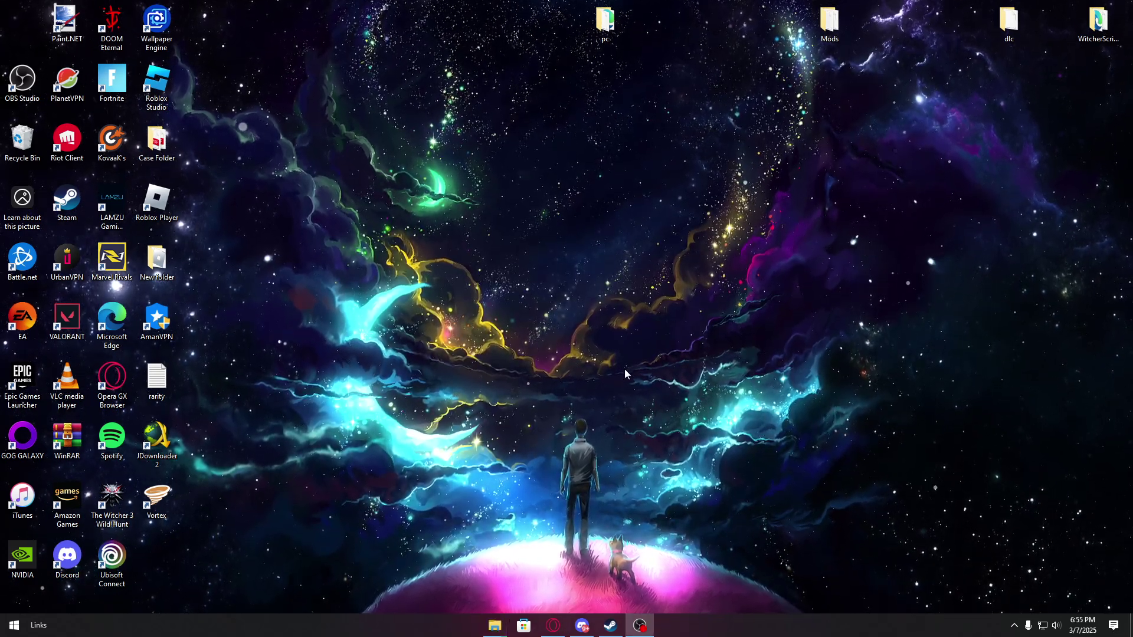
Open a new File Explorer window on the Steam Deck and go through Home and .steam to the steam folder
{"action": "mouse_move", "coordinate": [495, 624]}
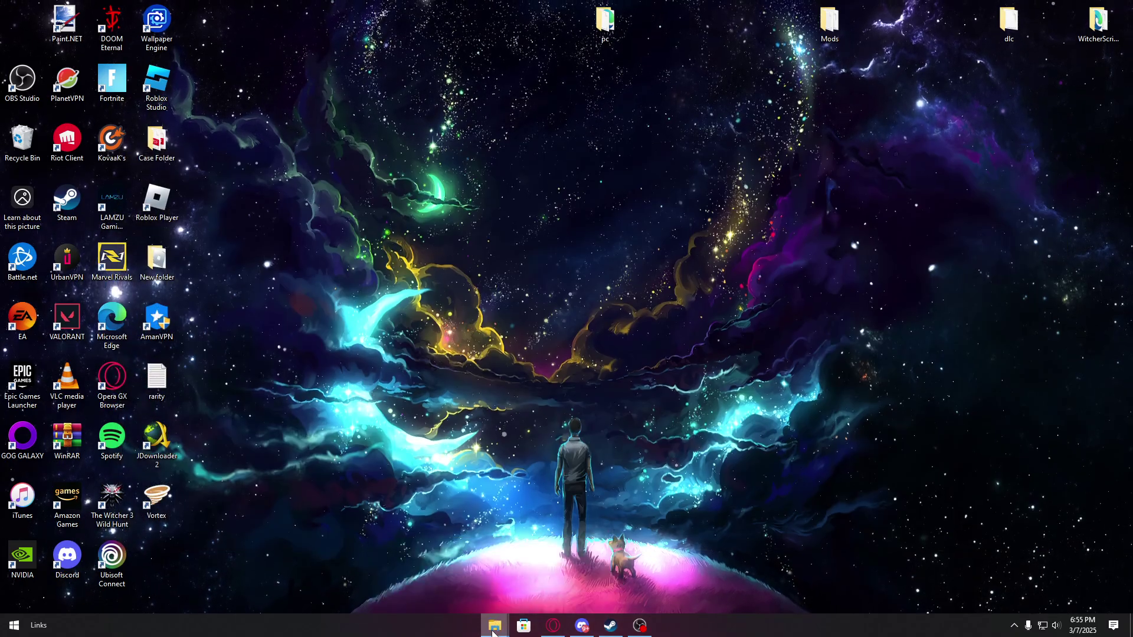
{"action": "right_click", "coordinate": [495, 624]}
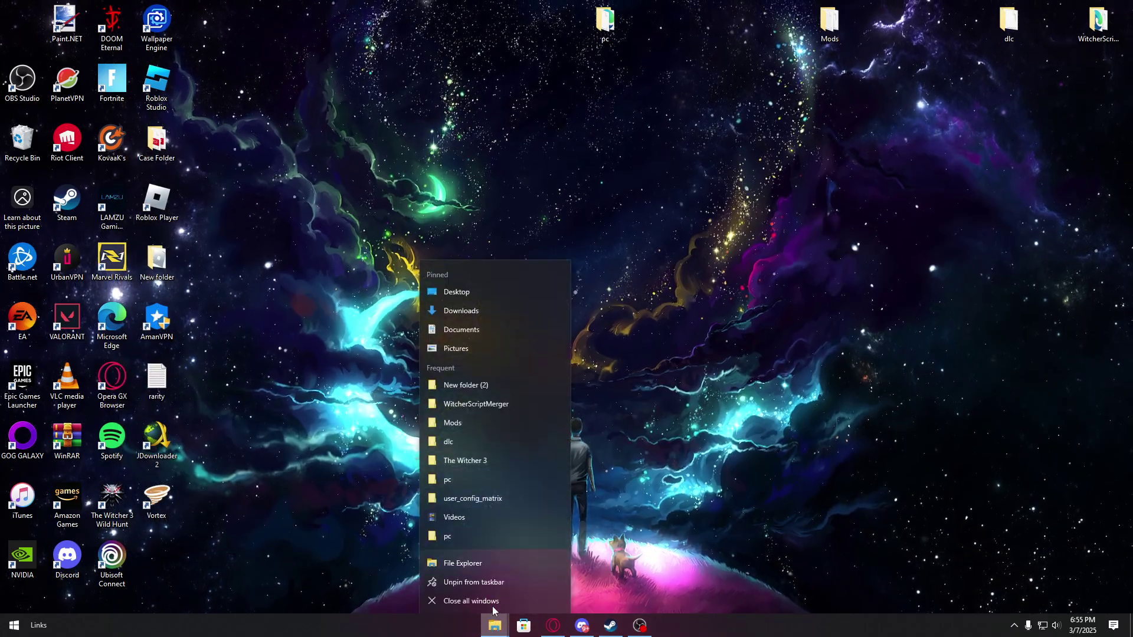
{"action": "left_click", "coordinate": [466, 565]}
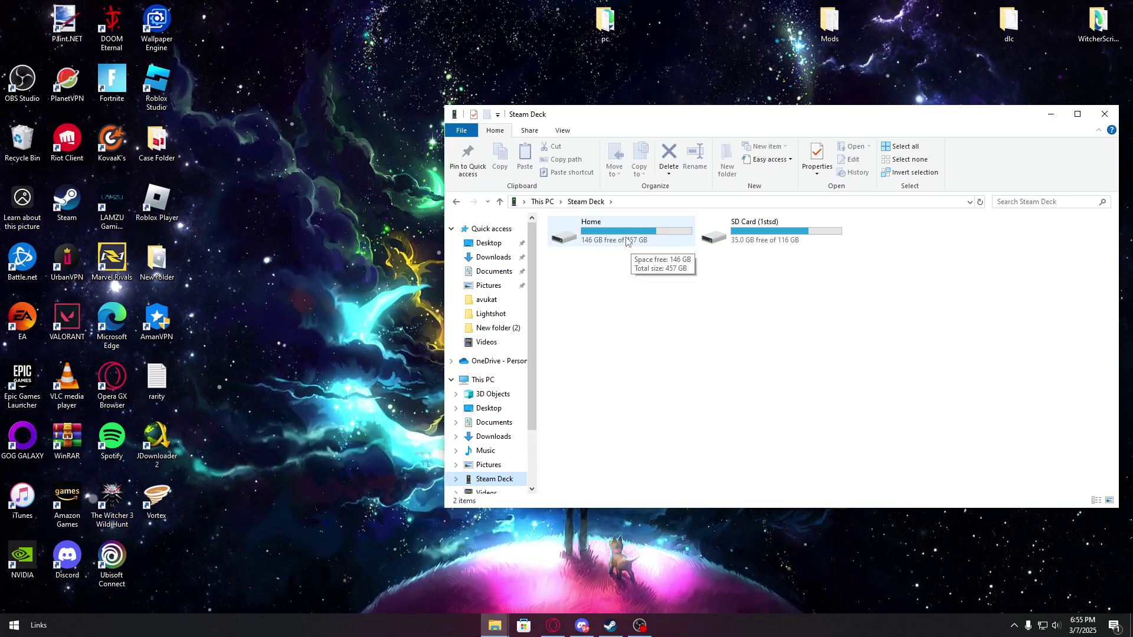
{"action": "double_click", "coordinate": [641, 242]}
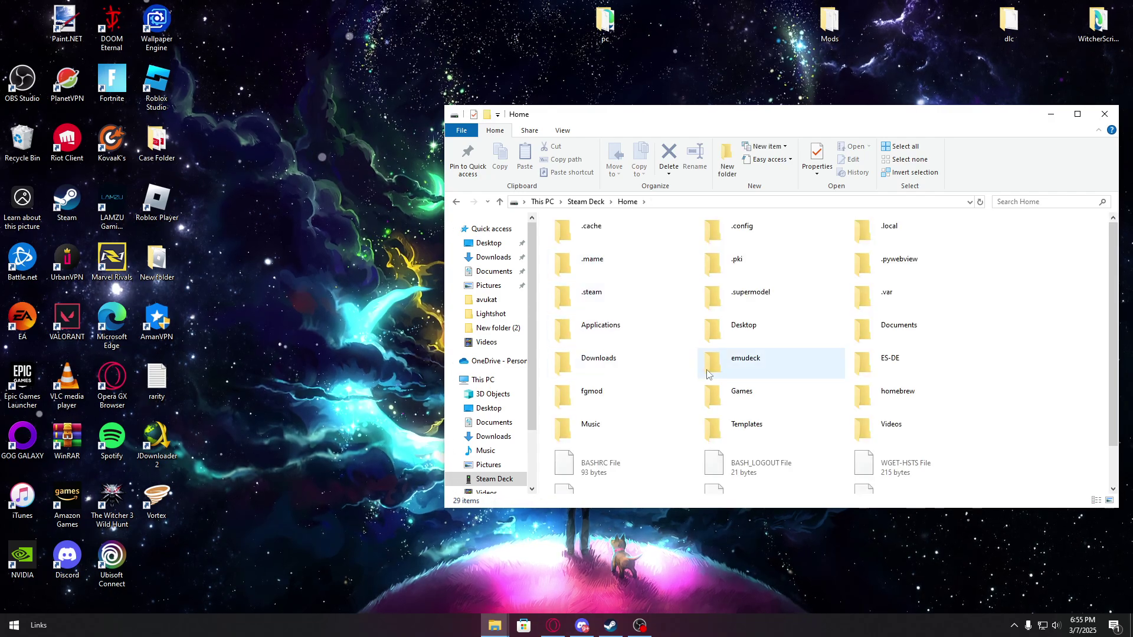
{"action": "scroll", "coordinate": [716, 380], "scroll_direction": "down", "scroll_amount": 2}
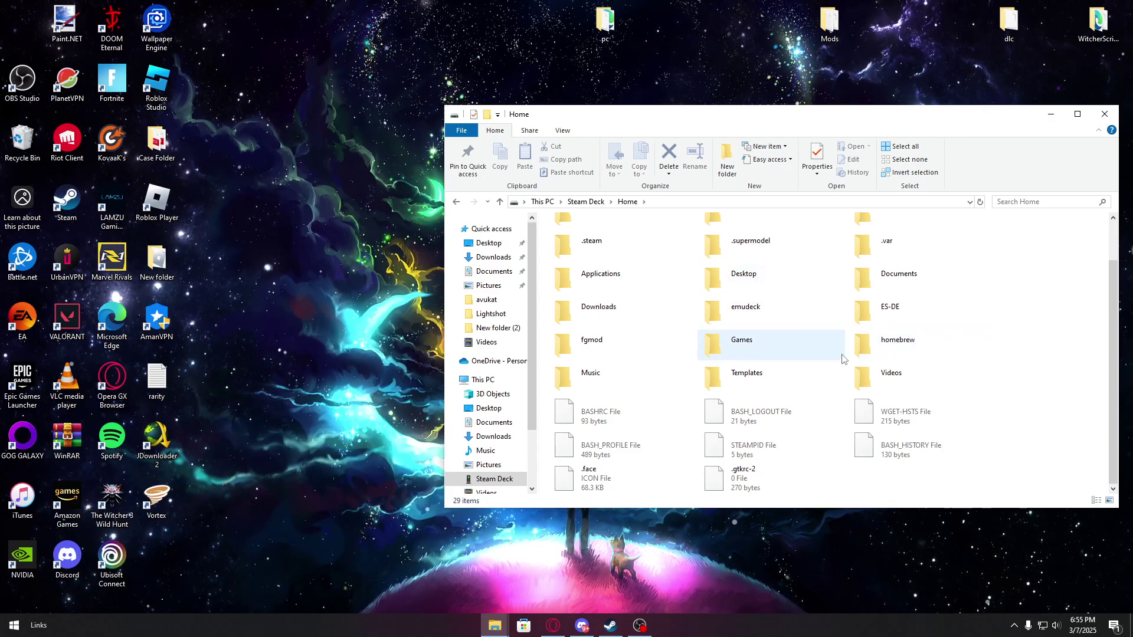
{"action": "scroll", "coordinate": [745, 348], "scroll_direction": "up", "scroll_amount": 2}
{"action": "double_click", "coordinate": [645, 285]}
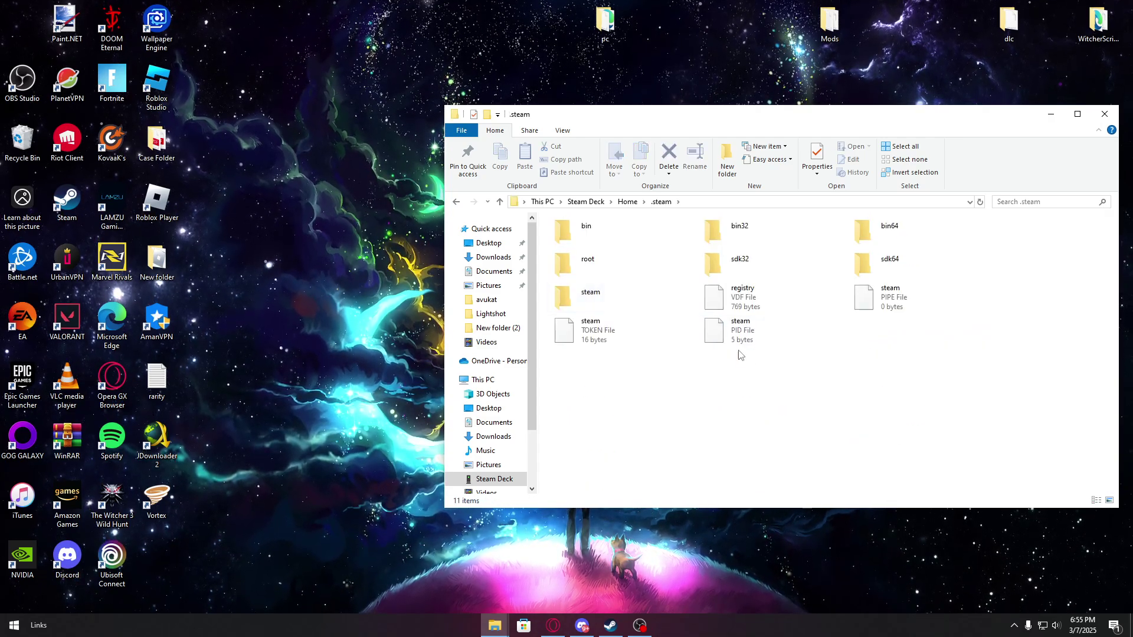
{"action": "double_click", "coordinate": [632, 295]}
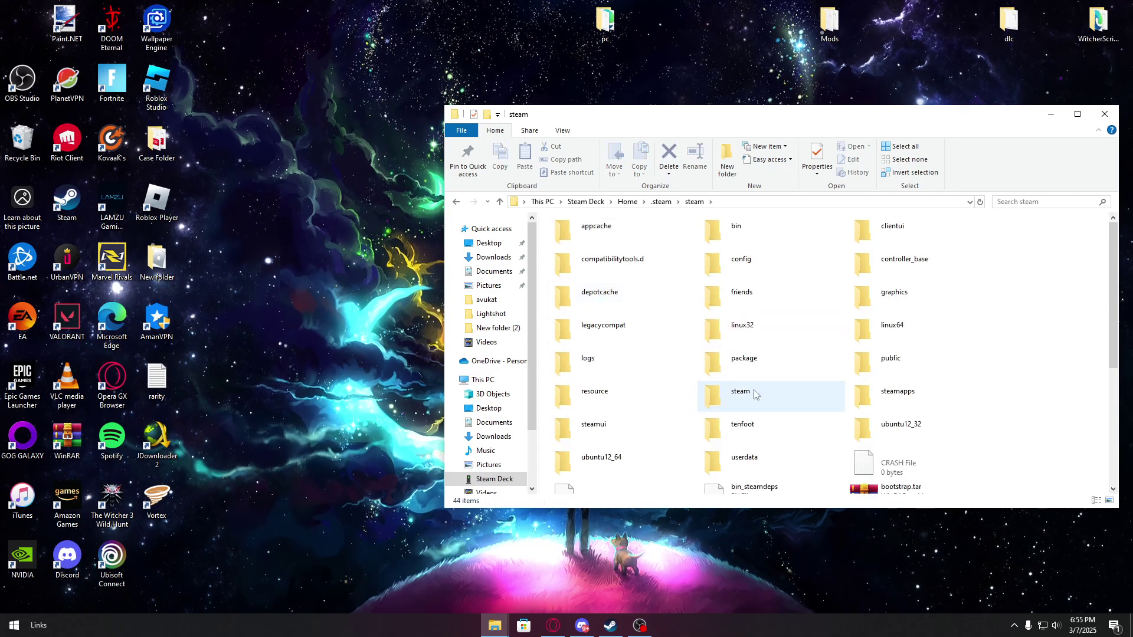
From the steam folder, open steamapps, common and The Witcher 3
{"action": "scroll", "coordinate": [756, 401], "scroll_direction": "down", "scroll_amount": 2}
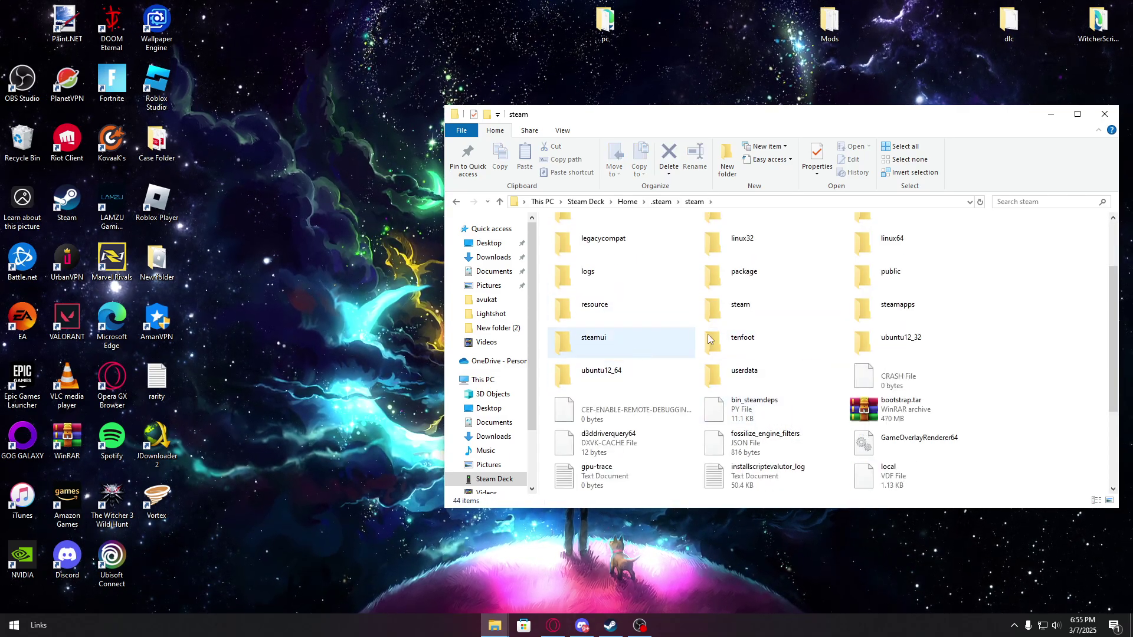
{"action": "scroll", "coordinate": [751, 390], "scroll_direction": "up", "scroll_amount": 2}
{"action": "double_click", "coordinate": [894, 396]}
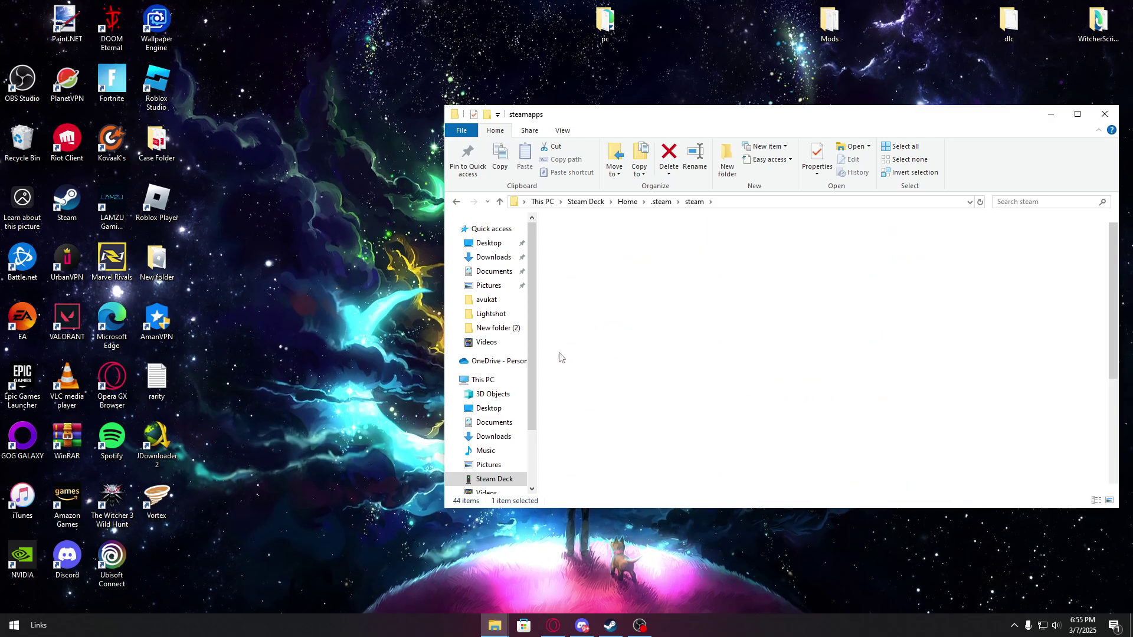
{"action": "double_click", "coordinate": [640, 242]}
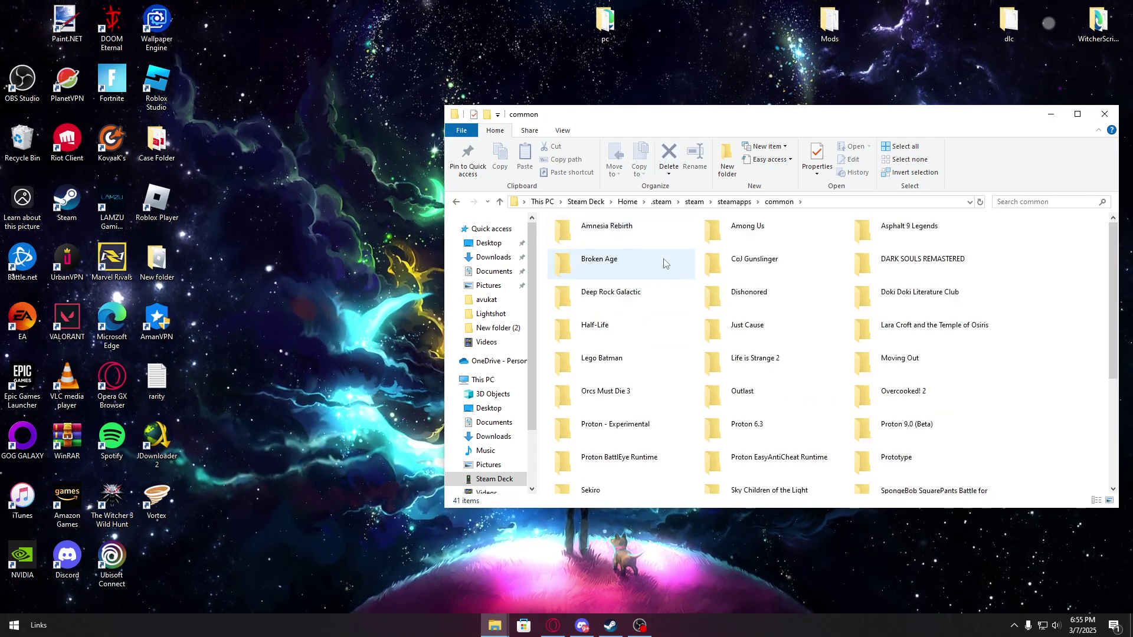
{"action": "scroll", "coordinate": [740, 333], "scroll_direction": "down", "scroll_amount": 2}
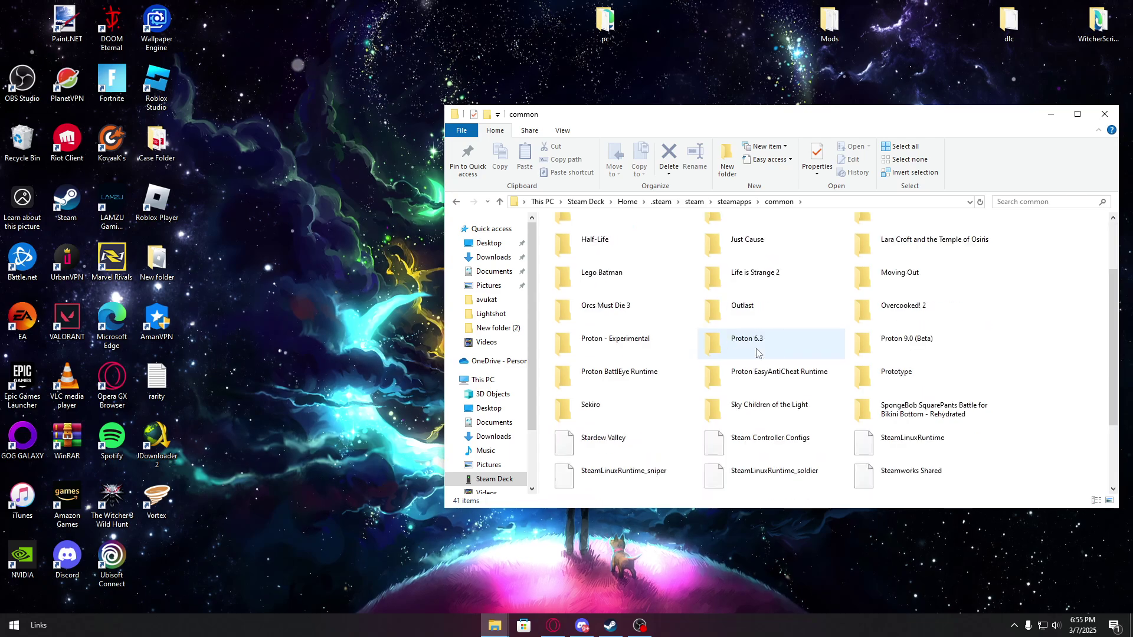
{"action": "scroll", "coordinate": [767, 402], "scroll_direction": "up", "scroll_amount": 1}
{"action": "scroll", "coordinate": [769, 406], "scroll_direction": "up", "scroll_amount": 1}
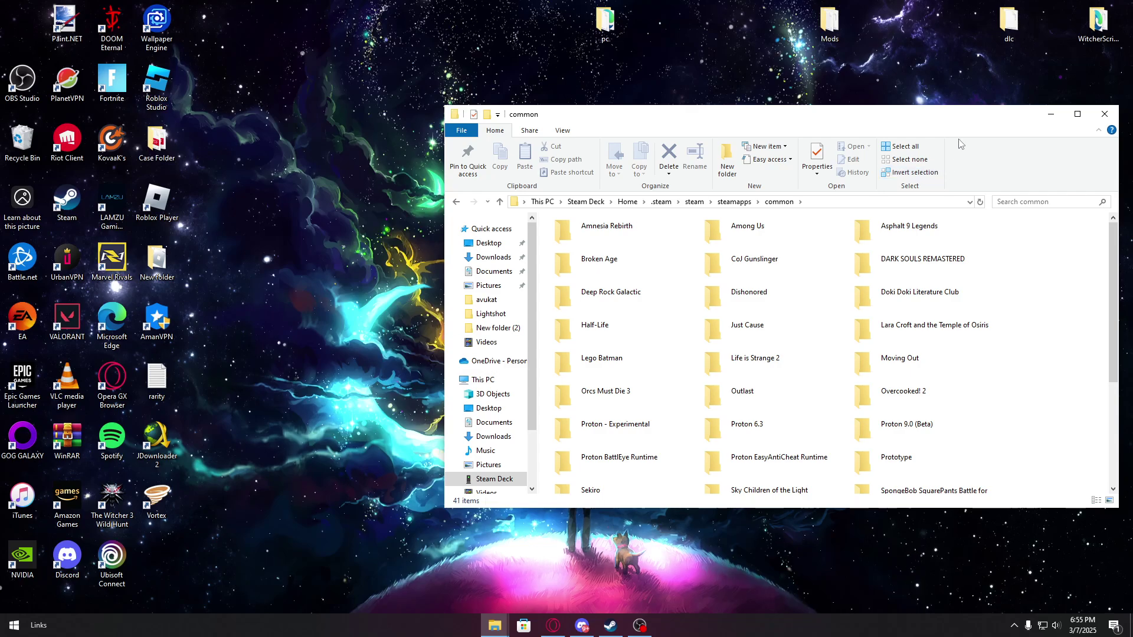
{"action": "scroll", "coordinate": [796, 354], "scroll_direction": "down", "scroll_amount": 2}
{"action": "left_click", "coordinate": [793, 440]}
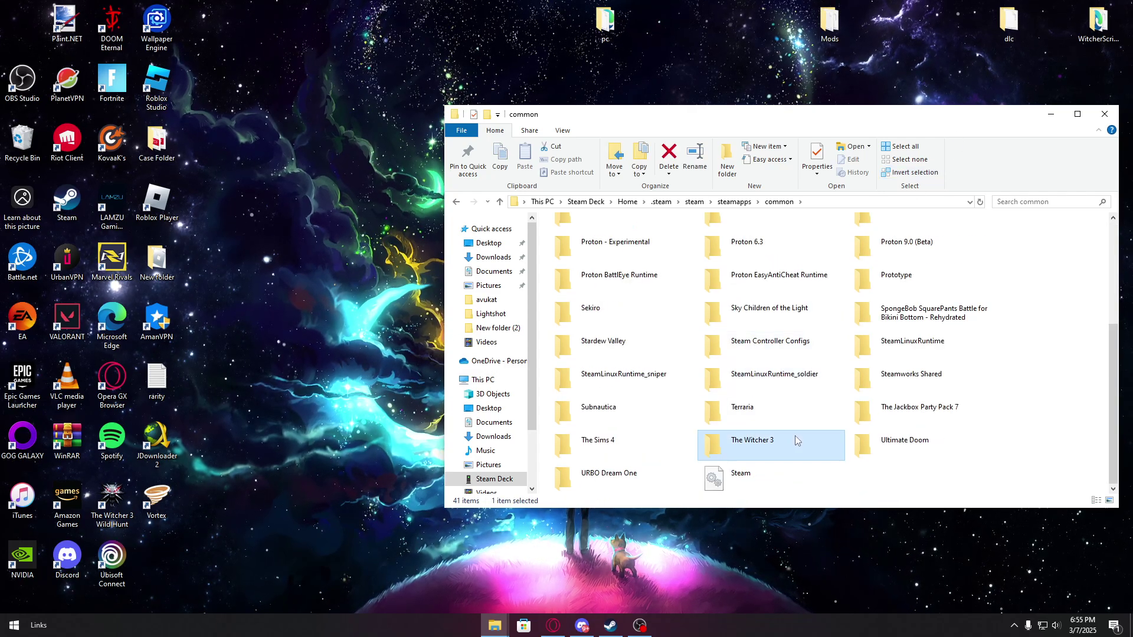
{"action": "double_click", "coordinate": [795, 438]}
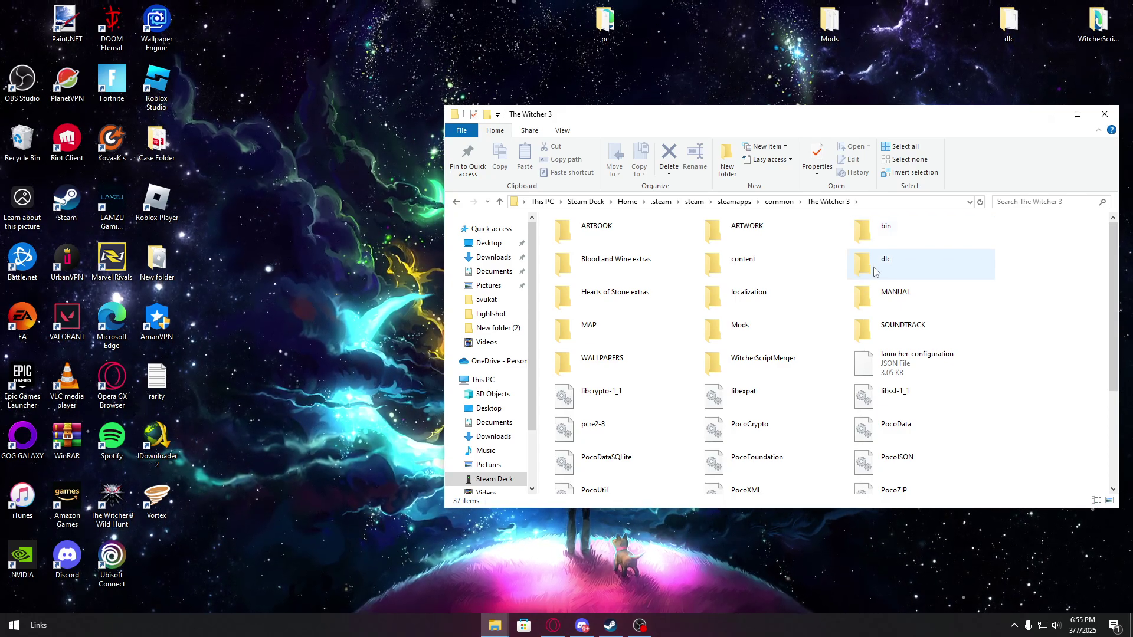
Open the Steam Deck game's dlc folder and the desktop's dlc folder in separate windows for comparison
{"action": "left_click", "coordinate": [896, 254]}
{"action": "right_click", "coordinate": [885, 268]}
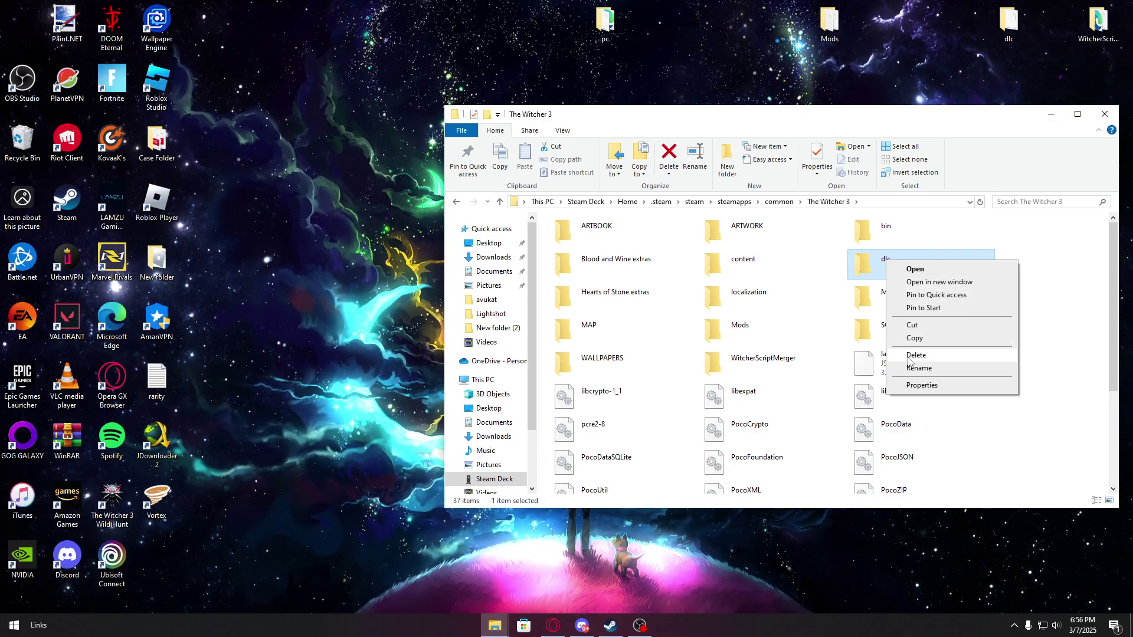
{"action": "left_click", "coordinate": [1073, 322]}
{"action": "double_click", "coordinate": [971, 263]}
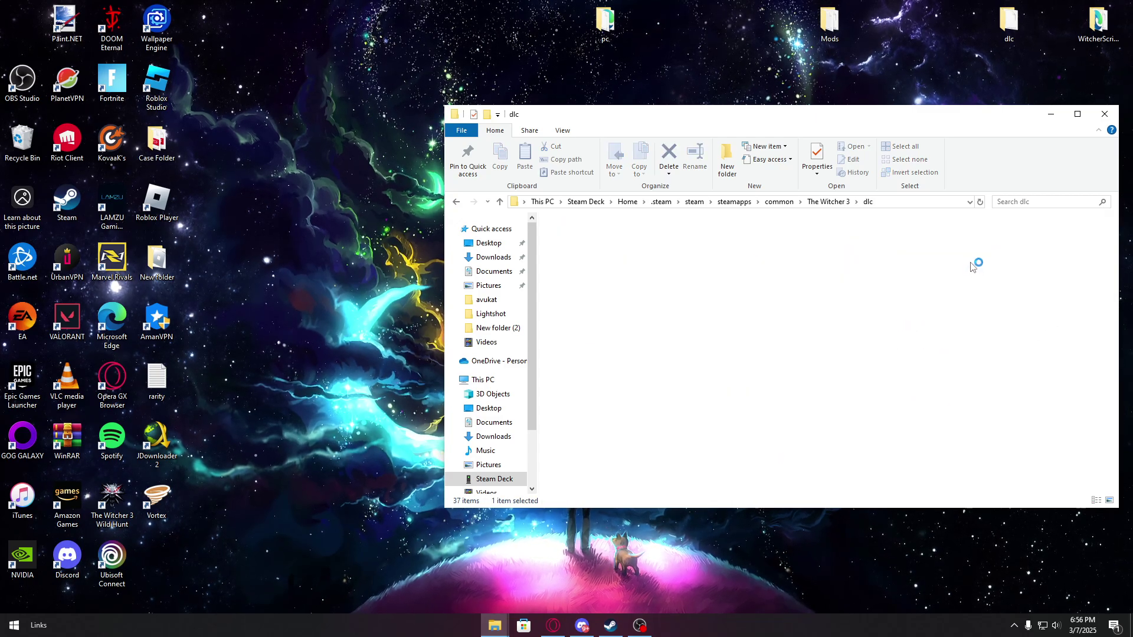
{"action": "double_click", "coordinate": [1003, 27]}
{"action": "scroll", "coordinate": [852, 304], "scroll_direction": "down", "scroll_amount": 10}
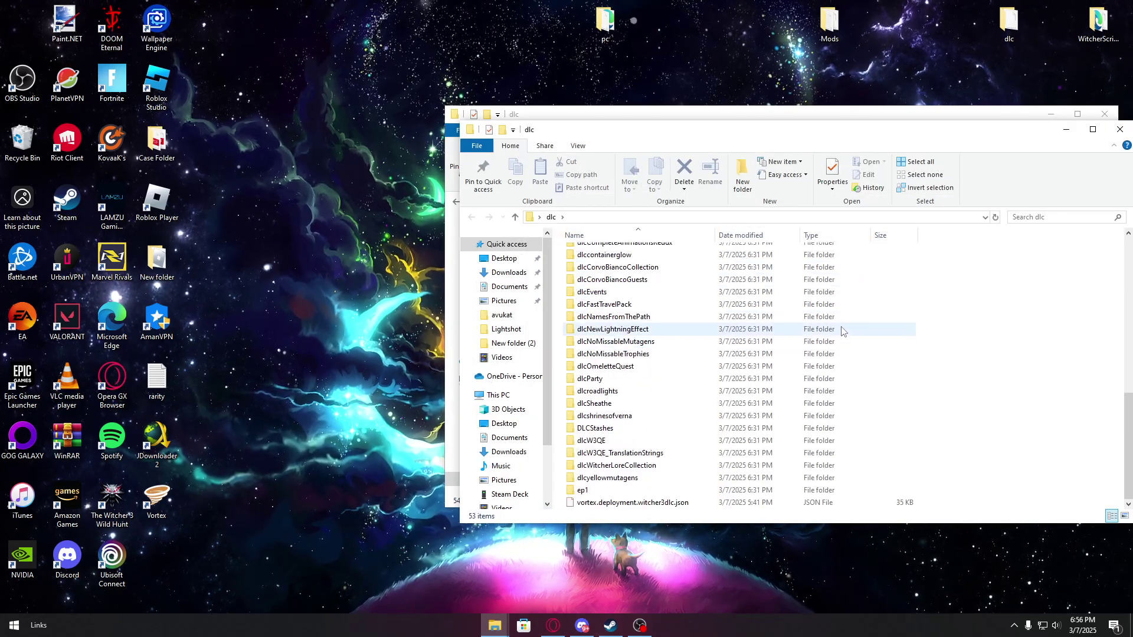
Check the dlc folder inside The Witcher 3 on the PC's STORAGE (J:) drive, and close its window
{"action": "left_click_drag", "start_coordinate": [852, 135], "coordinate": [757, 174]}
{"action": "mouse_move", "coordinate": [508, 631]}
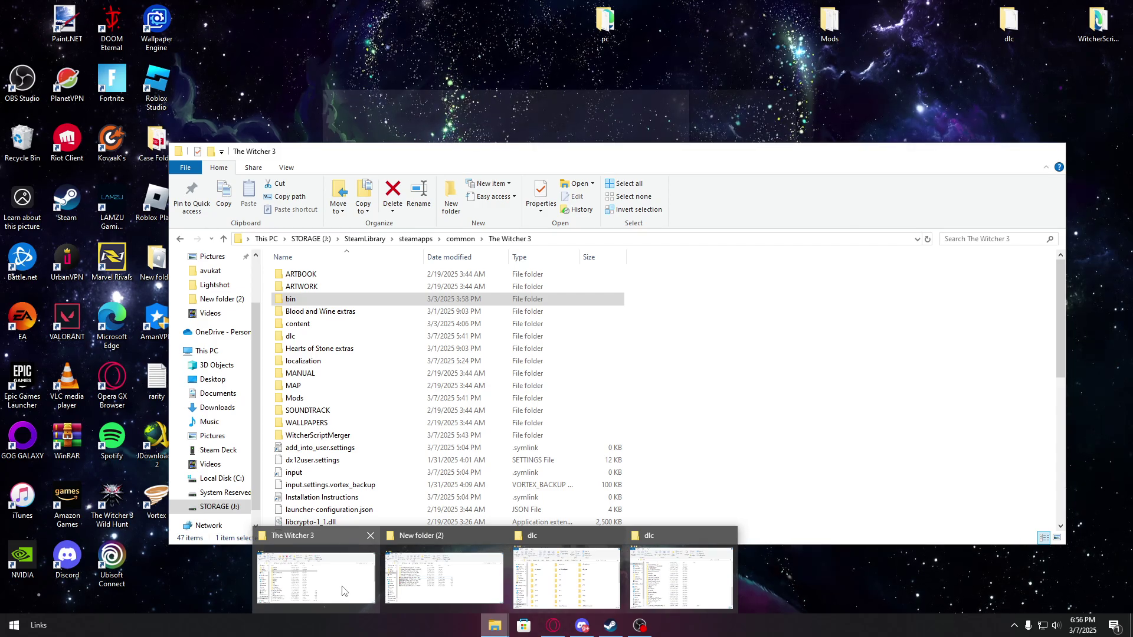
{"action": "left_click", "coordinate": [343, 591]}
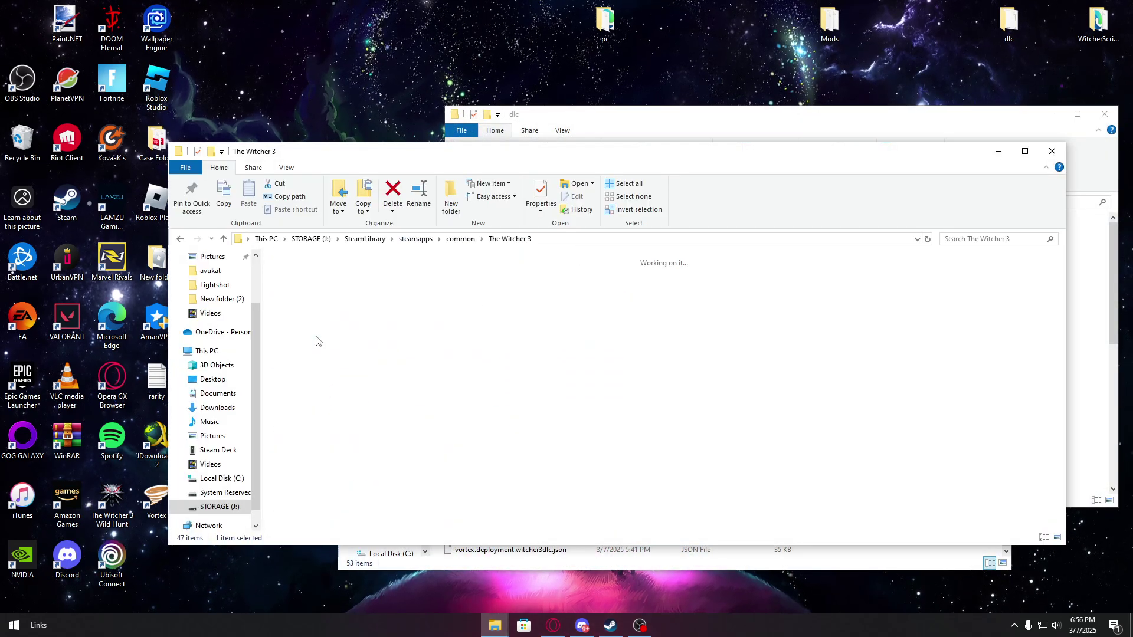
{"action": "key", "text": "Return"}
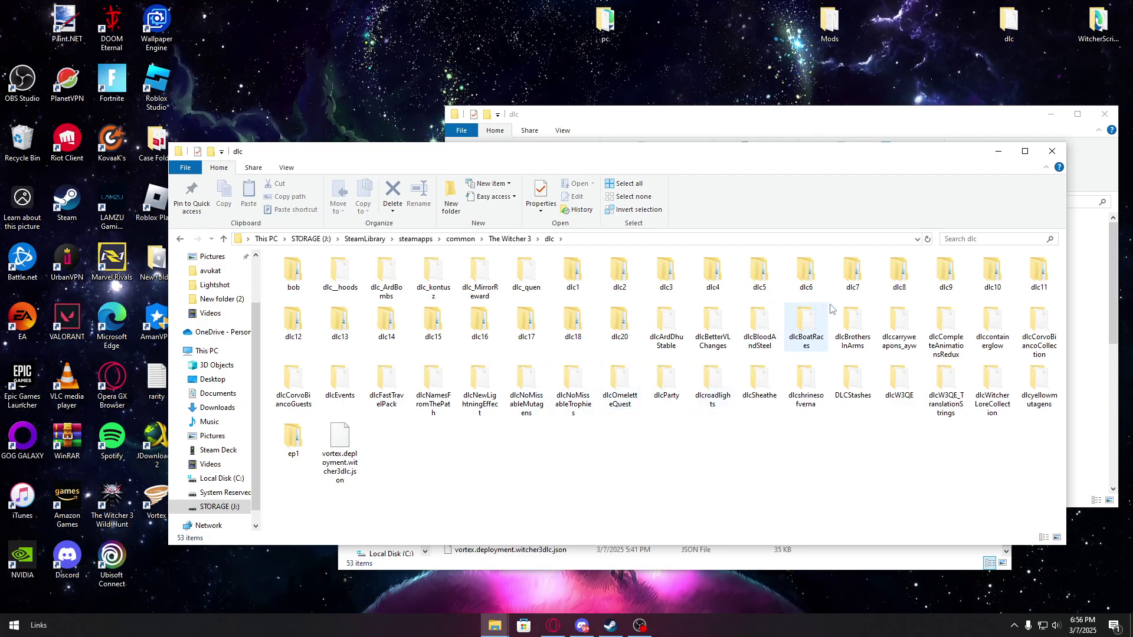
{"action": "left_click_drag", "start_coordinate": [941, 159], "coordinate": [876, 236]}
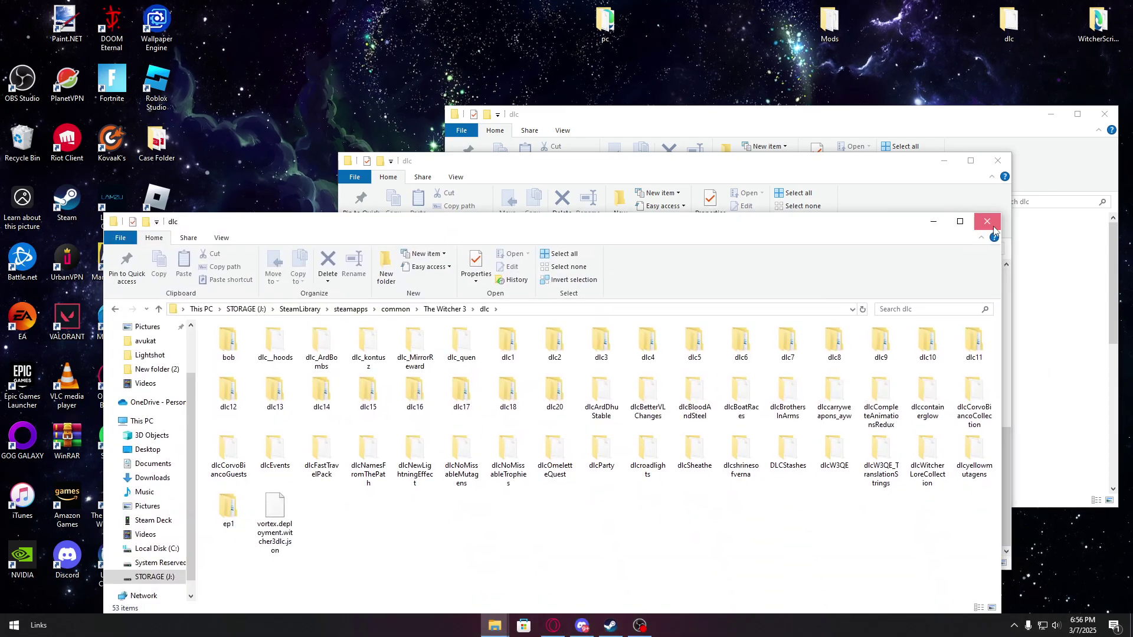
{"action": "left_click", "coordinate": [986, 222]}
Look through the desktop's dlc folder and move its window below the top of the Steam Deck's dlc window to compare them
{"action": "scroll", "coordinate": [826, 366], "scroll_direction": "up", "scroll_amount": 10}
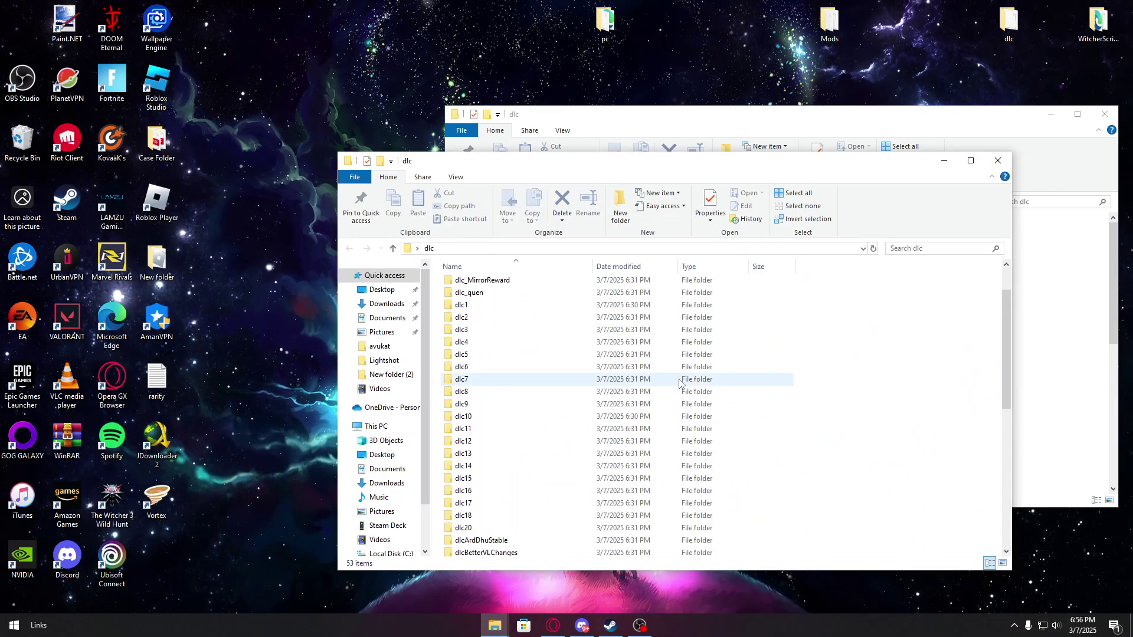
{"action": "scroll", "coordinate": [691, 377], "scroll_direction": "down", "scroll_amount": 5}
{"action": "scroll", "coordinate": [691, 378], "scroll_direction": "down", "scroll_amount": 5}
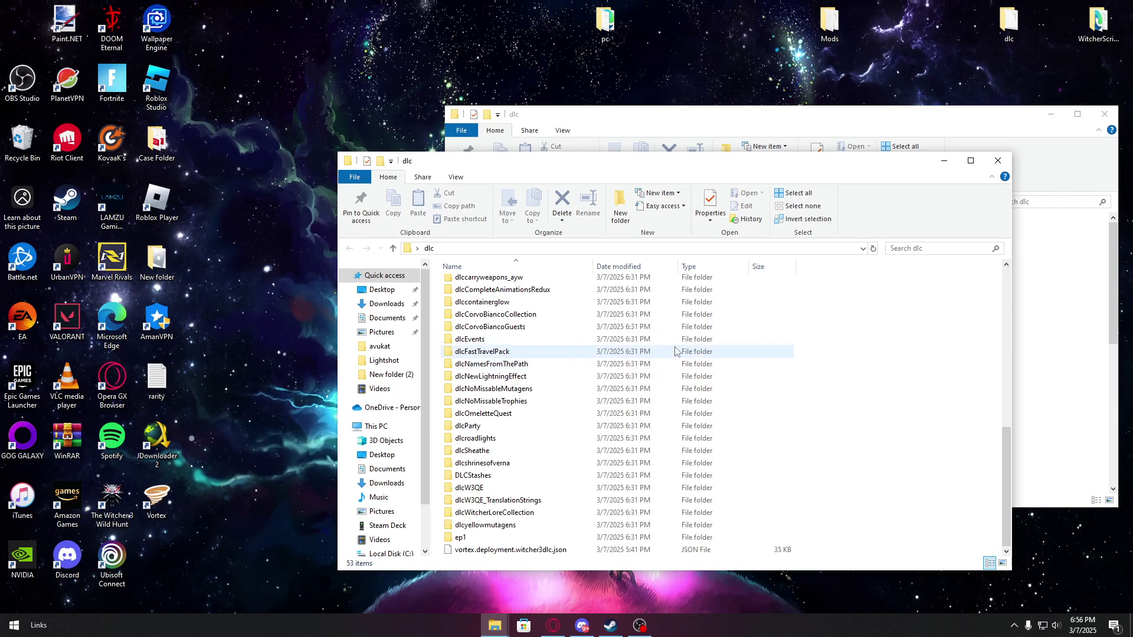
{"action": "left_click_drag", "start_coordinate": [766, 164], "coordinate": [758, 274]}
{"action": "scroll", "coordinate": [762, 408], "scroll_direction": "up", "scroll_amount": 5}
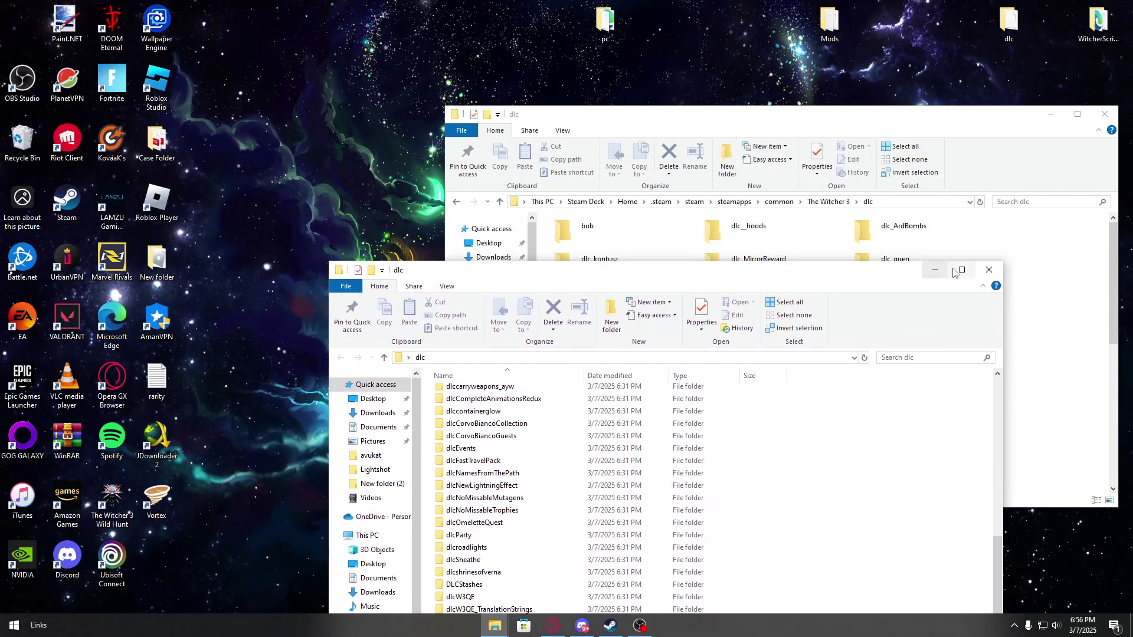
Close the desktop's dlc window and permanently delete the dlc folder from the Steam Deck's The Witcher 3 folder
{"action": "scroll", "coordinate": [765, 414], "scroll_direction": "up", "scroll_amount": 5}
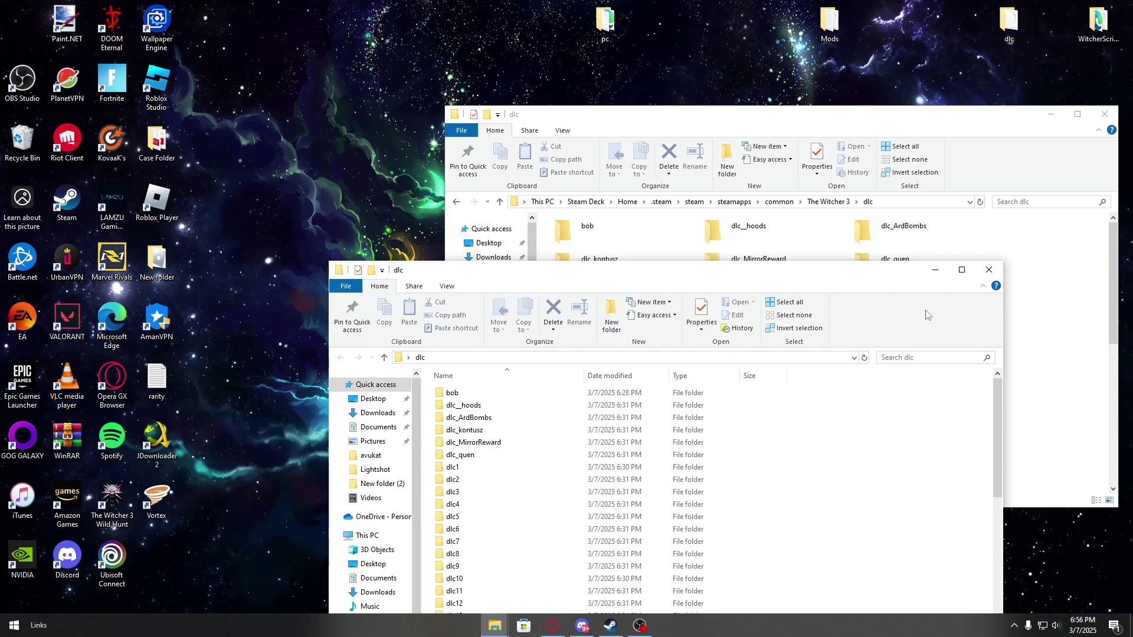
{"action": "left_click", "coordinate": [989, 270]}
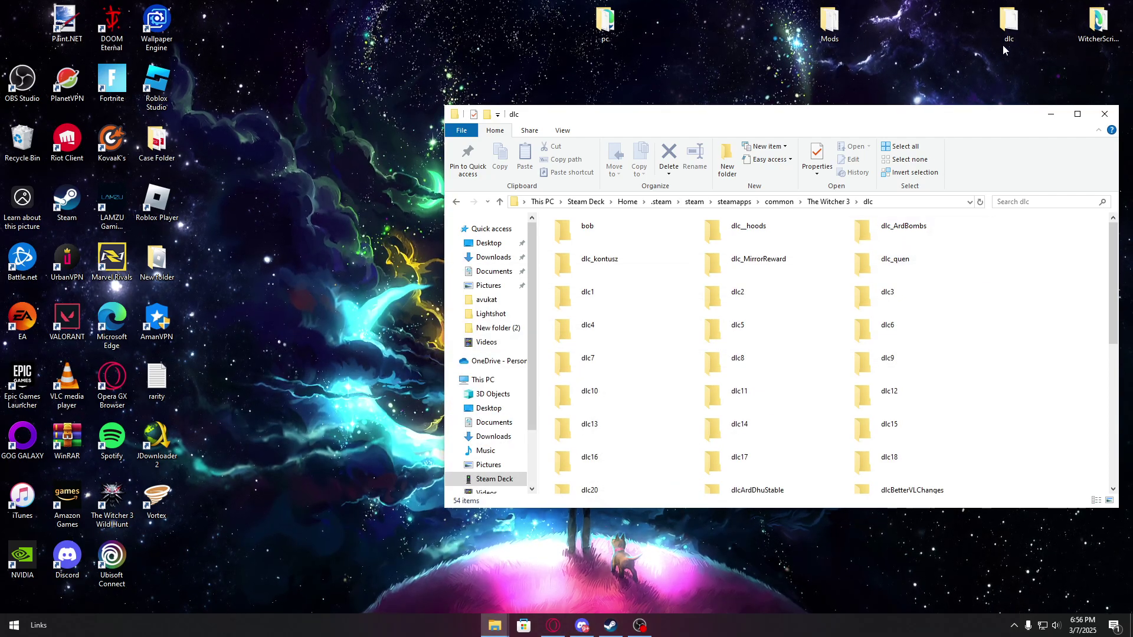
{"action": "left_click", "coordinate": [829, 201]}
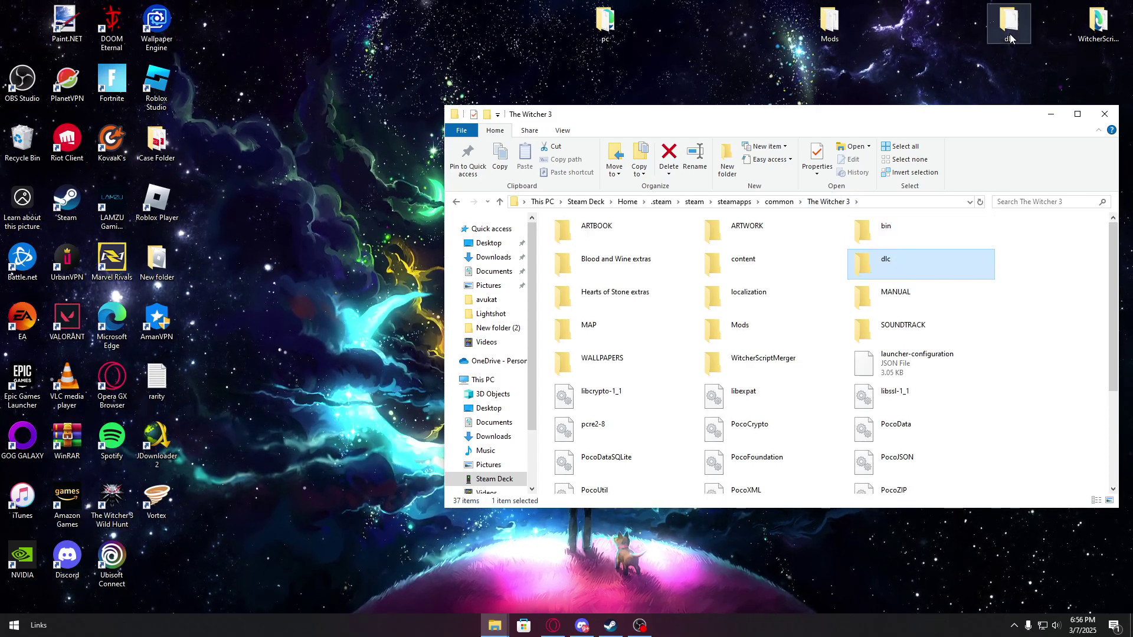
{"action": "right_click", "coordinate": [933, 268]}
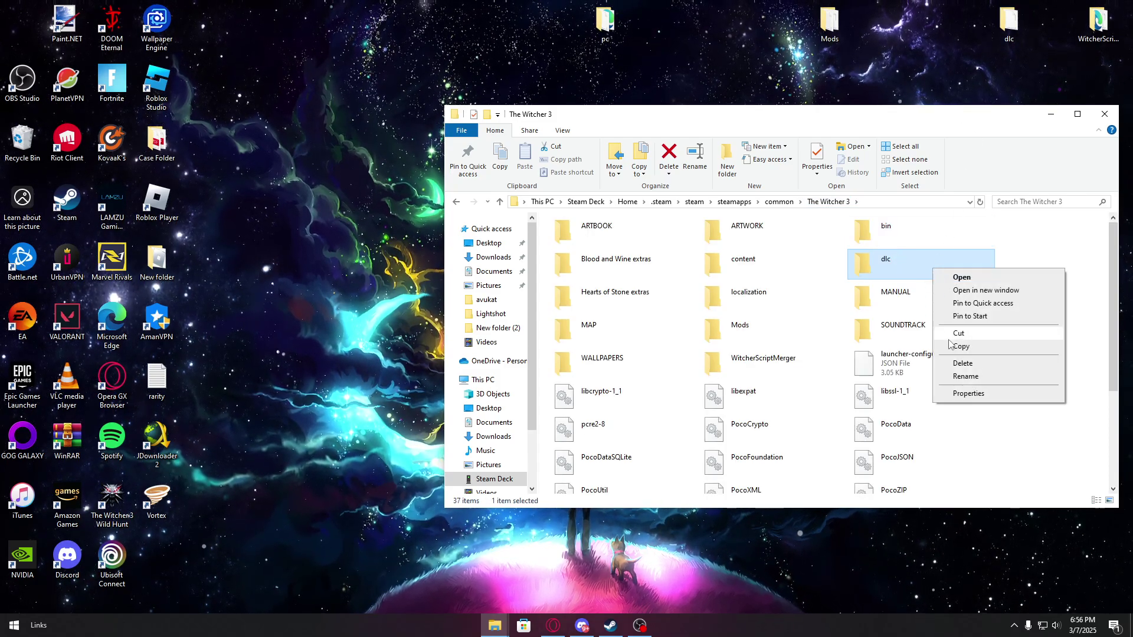
{"action": "left_click", "coordinate": [936, 357]}
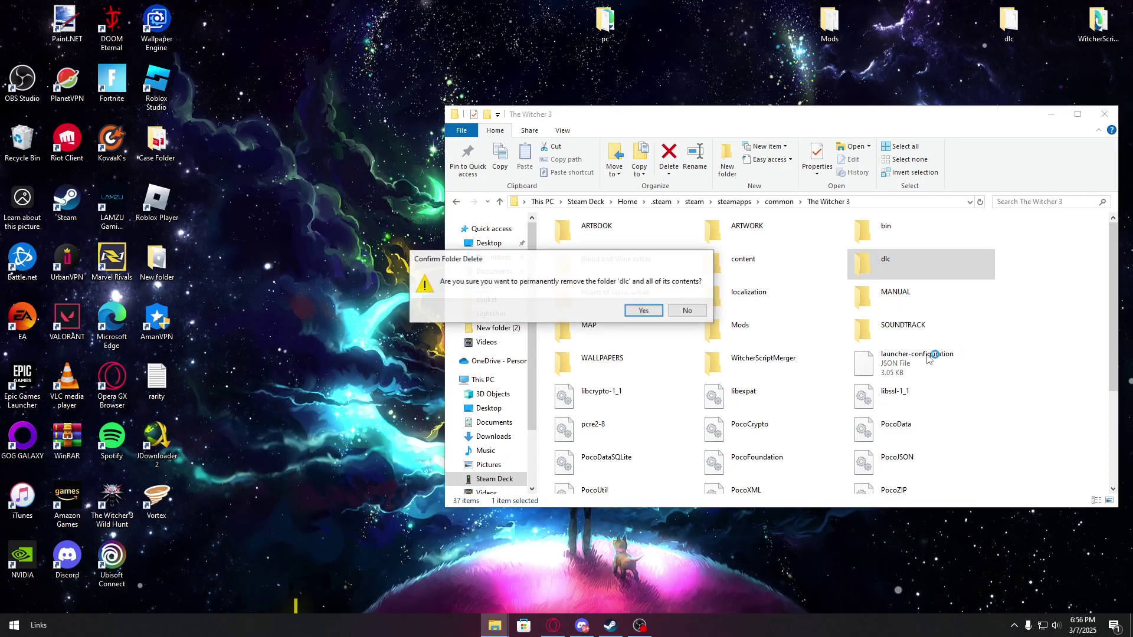
{"action": "left_click", "coordinate": [644, 311]}
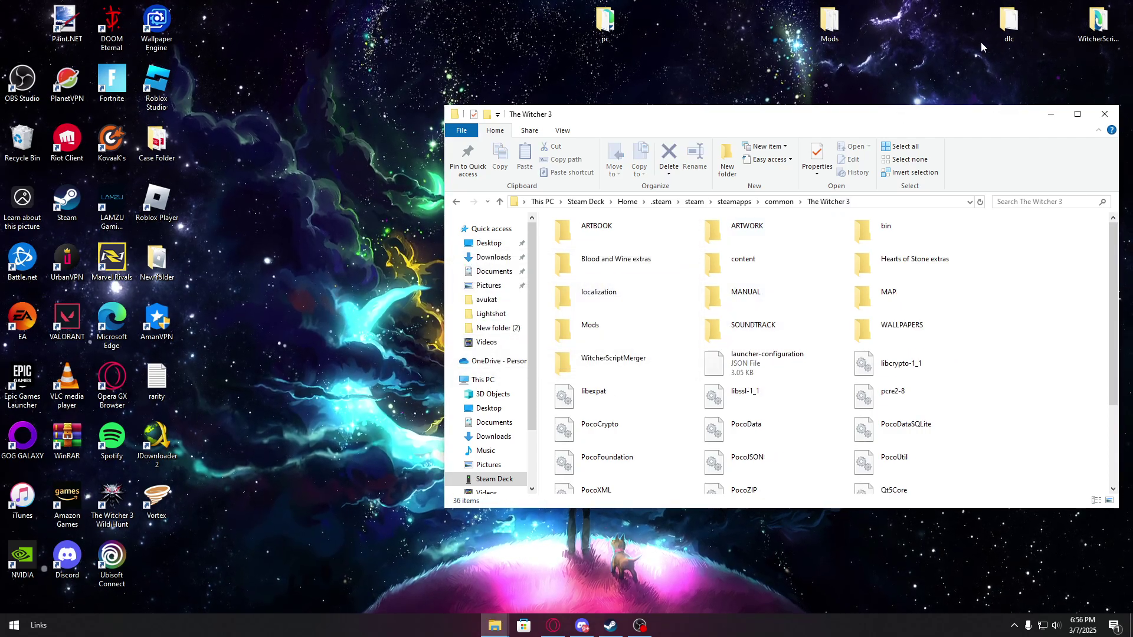
Copy the desktop's dlc folder into the Steam Deck's The Witcher 3 folder and refresh the listing
{"action": "left_click_drag", "start_coordinate": [1009, 23], "coordinate": [1071, 324]}
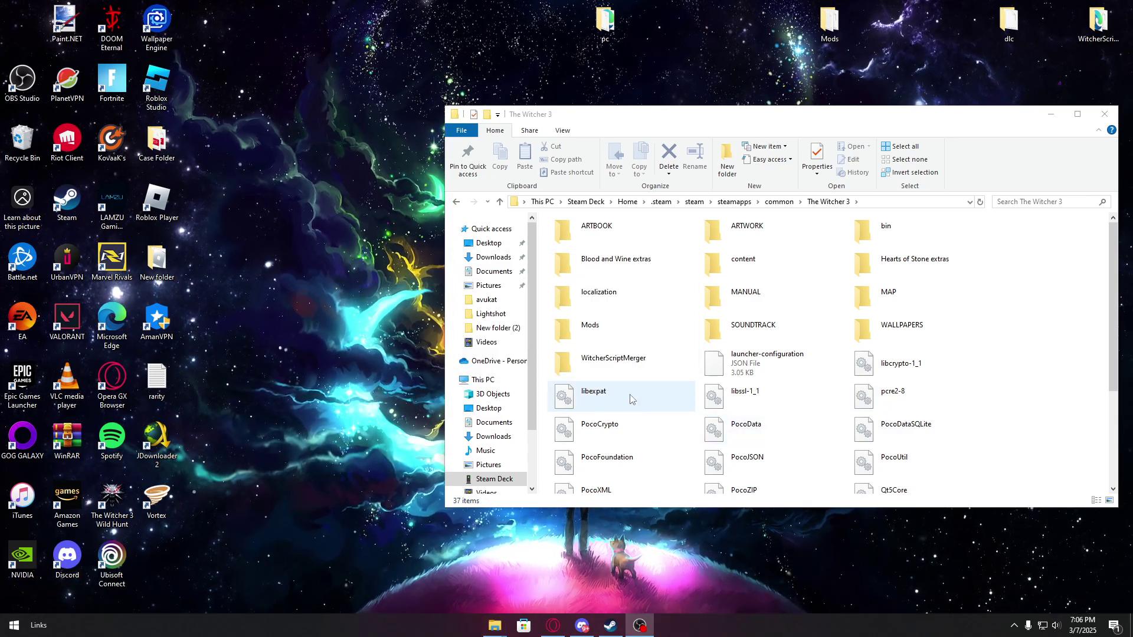
{"action": "scroll", "coordinate": [903, 384], "scroll_direction": "down", "scroll_amount": 3}
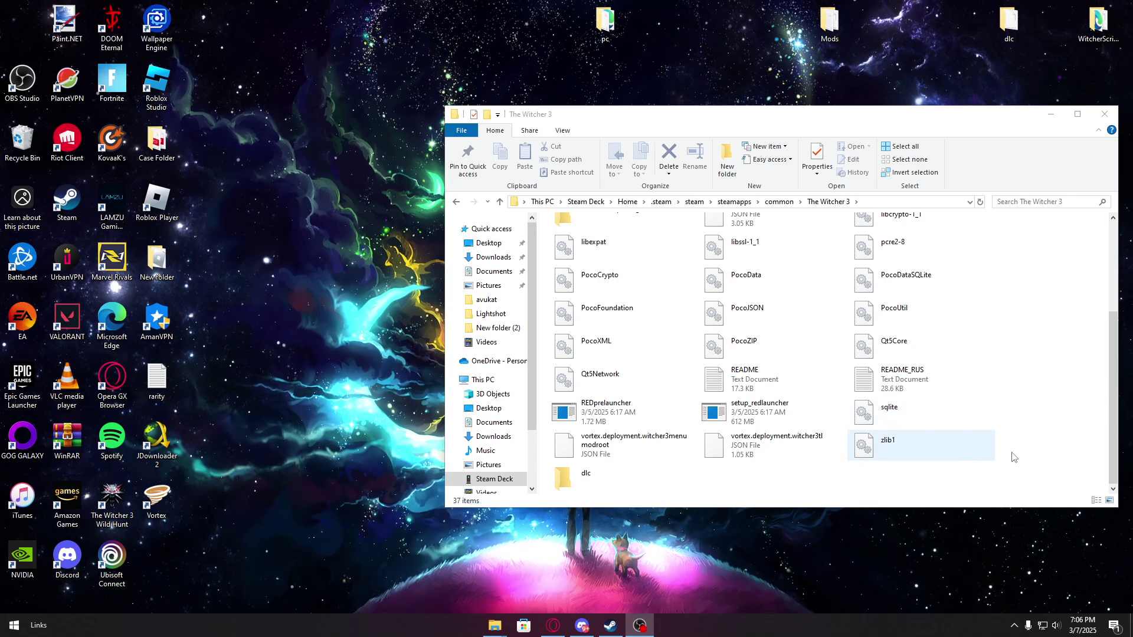
{"action": "right_click", "coordinate": [1047, 439]}
{"action": "left_click", "coordinate": [1039, 485]}
{"action": "scroll", "coordinate": [885, 431], "scroll_direction": "up", "scroll_amount": 3}
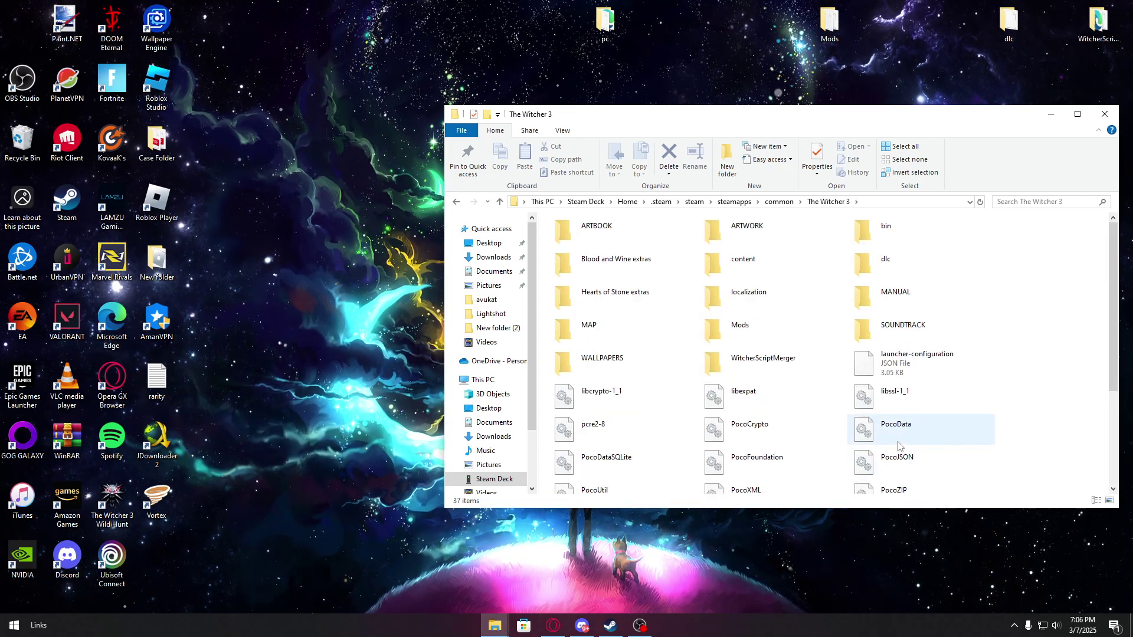
Check the contents of the newly copied dlc folder and return to The Witcher 3 folder
{"action": "left_click", "coordinate": [878, 270]}
{"action": "double_click", "coordinate": [877, 270]}
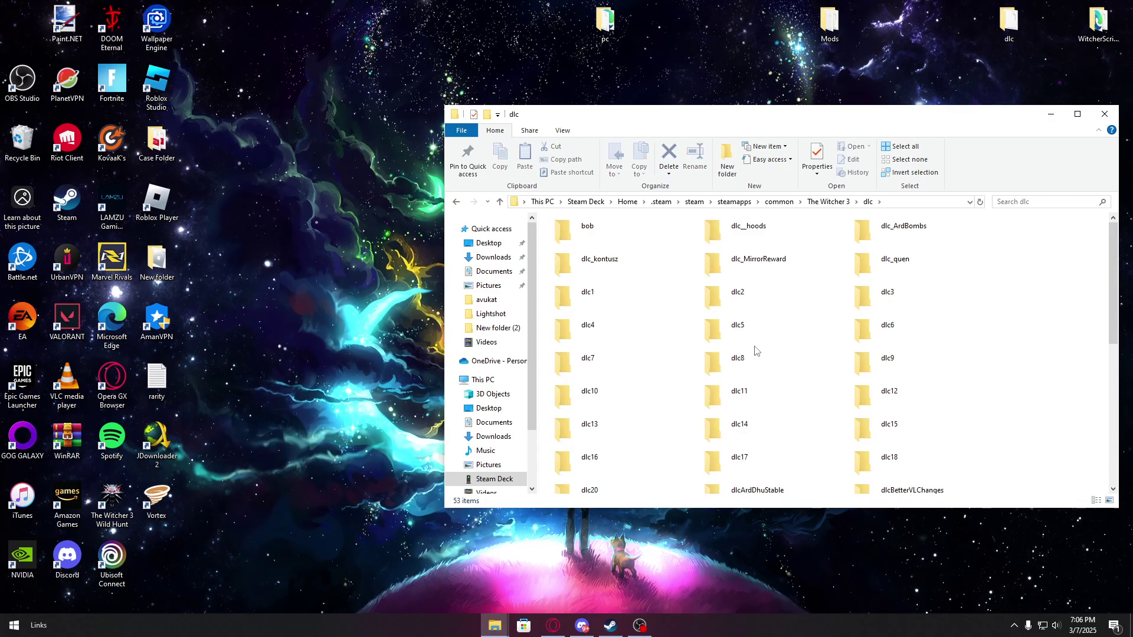
{"action": "scroll", "coordinate": [761, 348], "scroll_direction": "down", "scroll_amount": 4}
{"action": "key", "text": "alt+Left"}
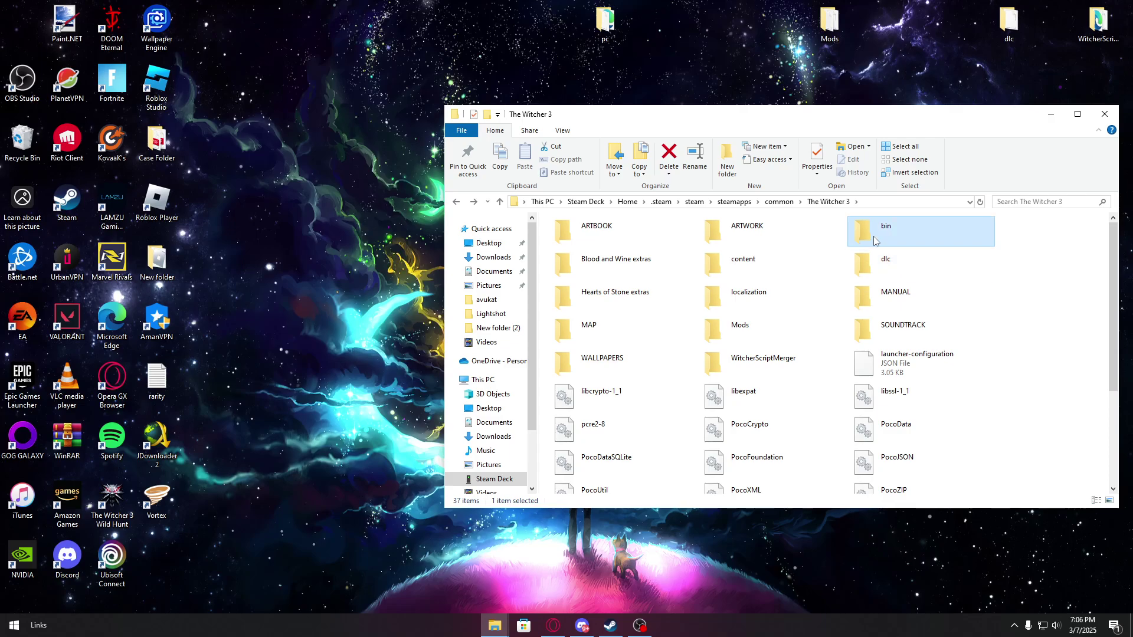
Copy the desktop's pc folder into bin\config\r4game\user_config_matrix on the Steam Deck, merging it with the existing pc folder
{"action": "double_click", "coordinate": [873, 235]}
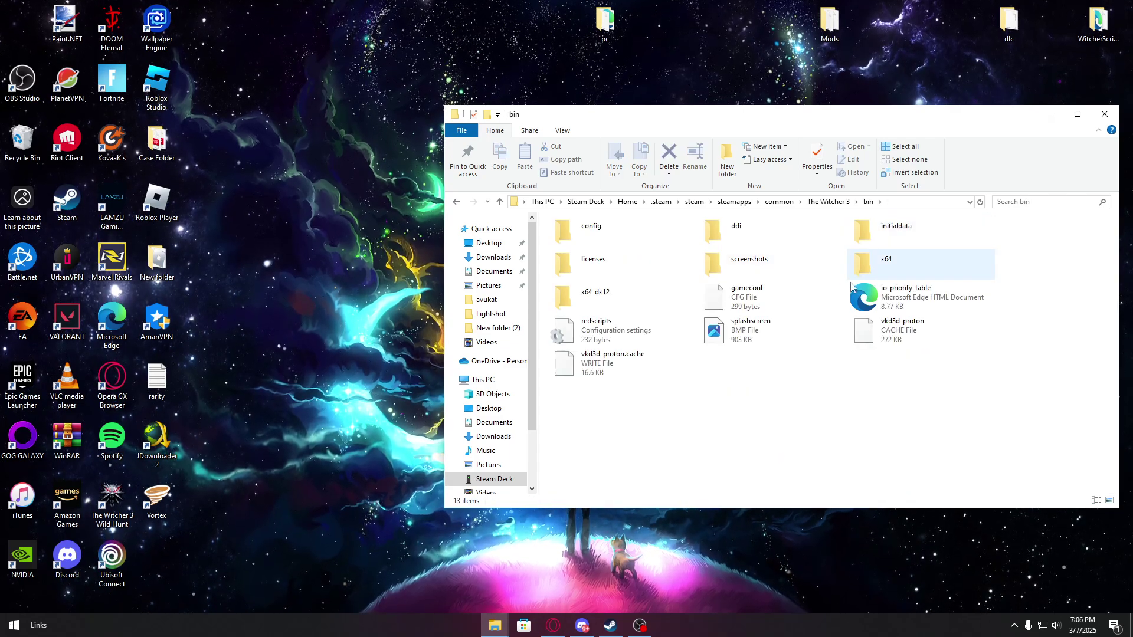
{"action": "double_click", "coordinate": [656, 242]}
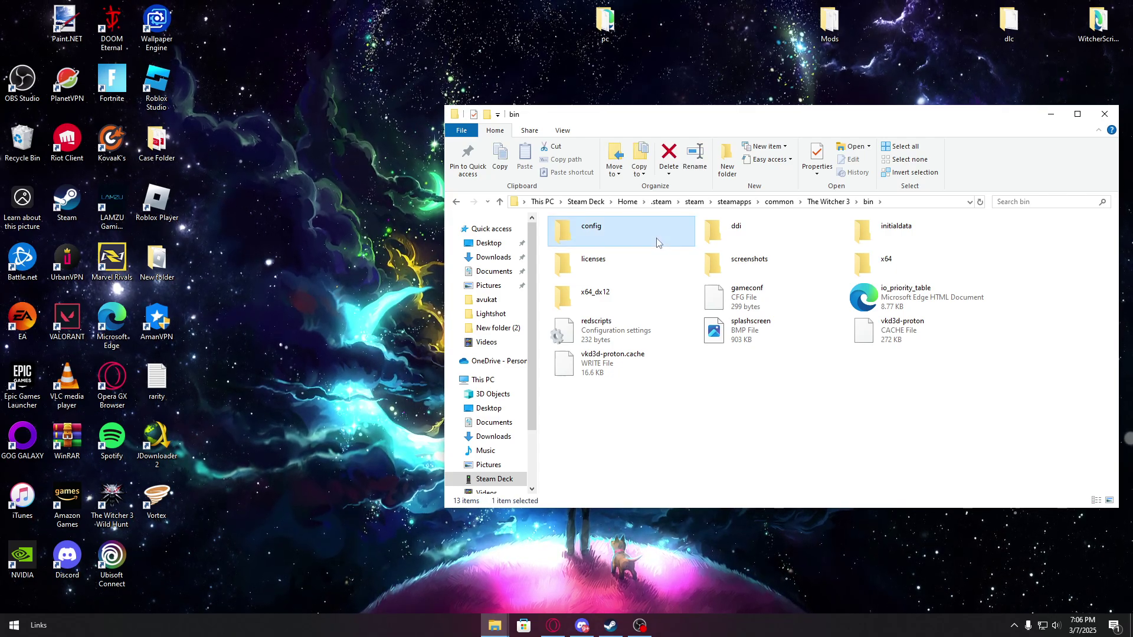
{"action": "double_click", "coordinate": [885, 233]}
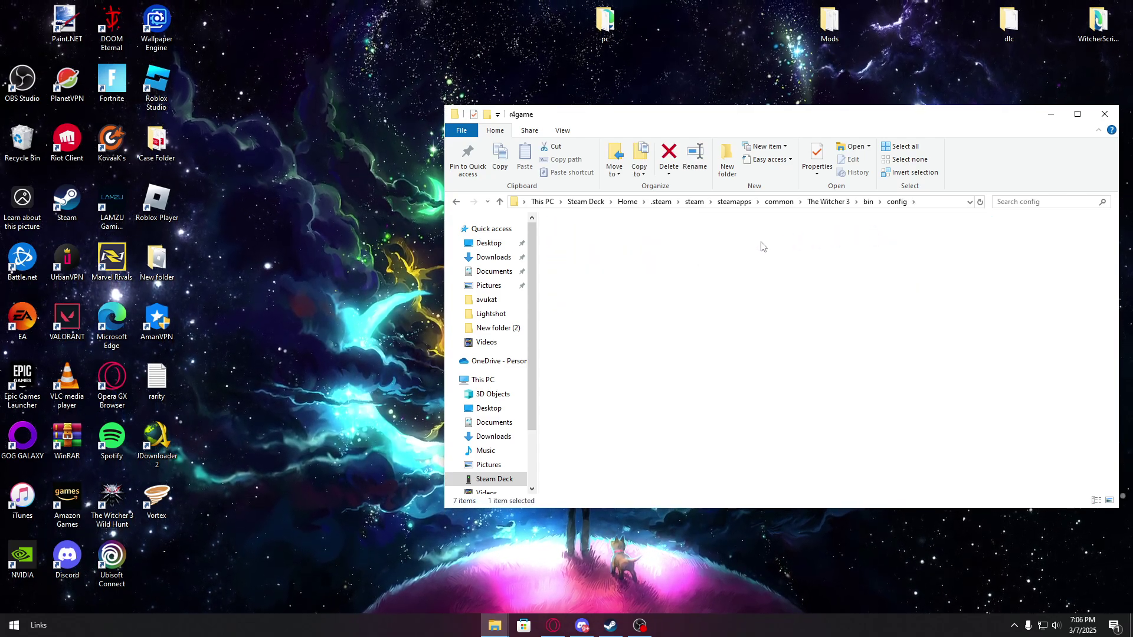
{"action": "left_click", "coordinate": [735, 239]}
{"action": "double_click", "coordinate": [735, 239]}
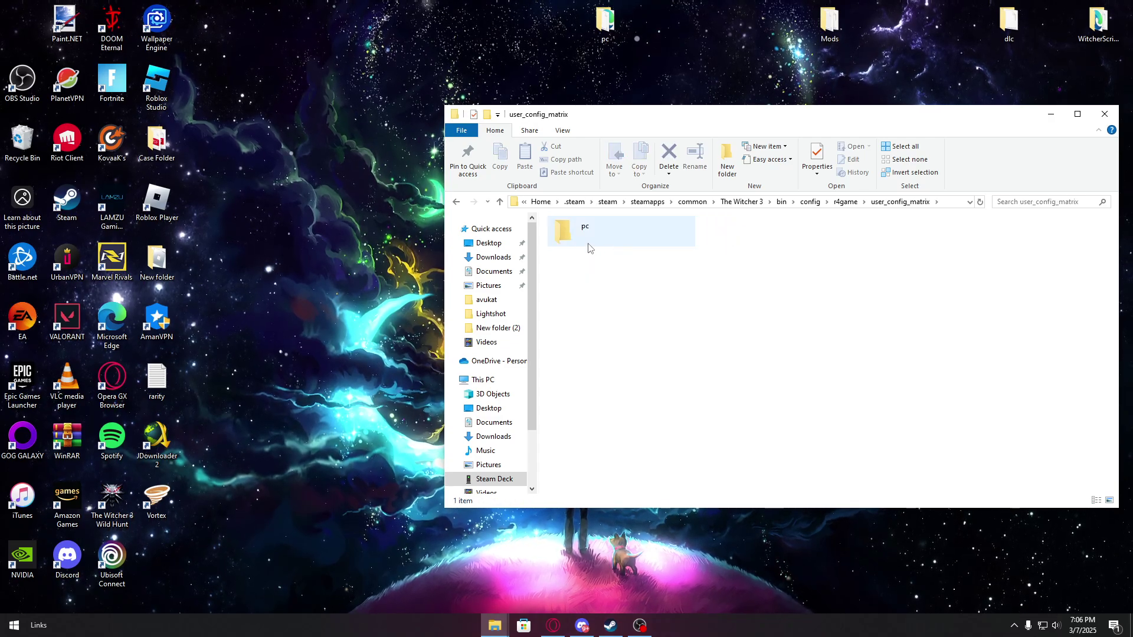
{"action": "left_click_drag", "start_coordinate": [610, 37], "coordinate": [718, 298]}
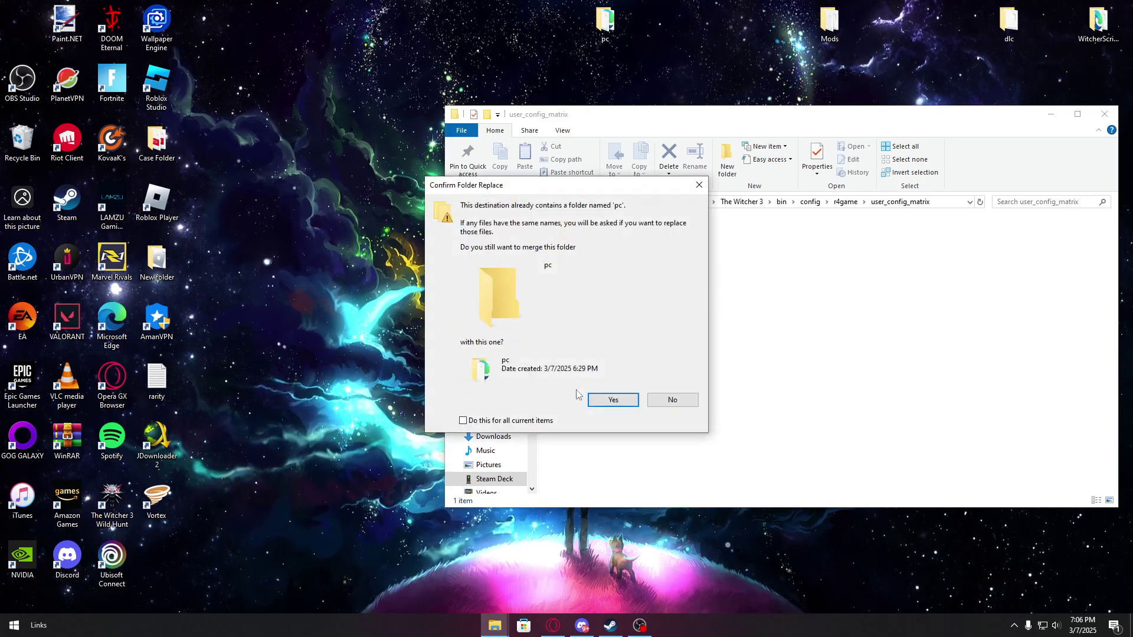
{"action": "left_click", "coordinate": [614, 400]}
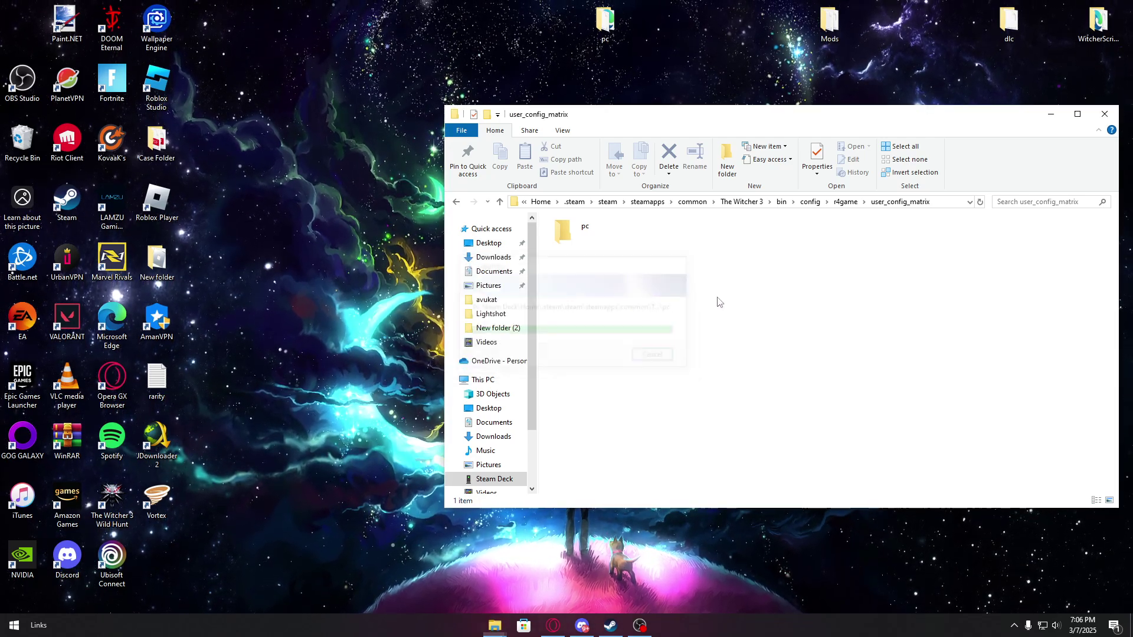
Permanently delete the input.xml Vortex backup file from the merged pc folder and return to The Witcher 3 folder
{"action": "double_click", "coordinate": [613, 233]}
{"action": "scroll", "coordinate": [677, 316], "scroll_direction": "down", "scroll_amount": 5}
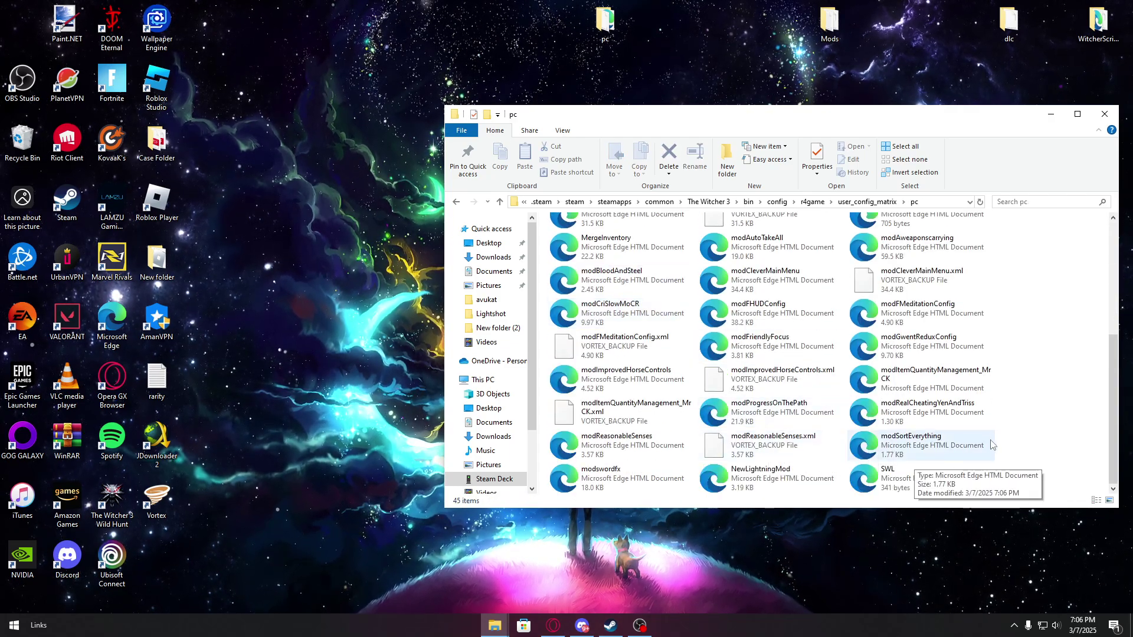
{"action": "scroll", "coordinate": [625, 413], "scroll_direction": "up", "scroll_amount": 2}
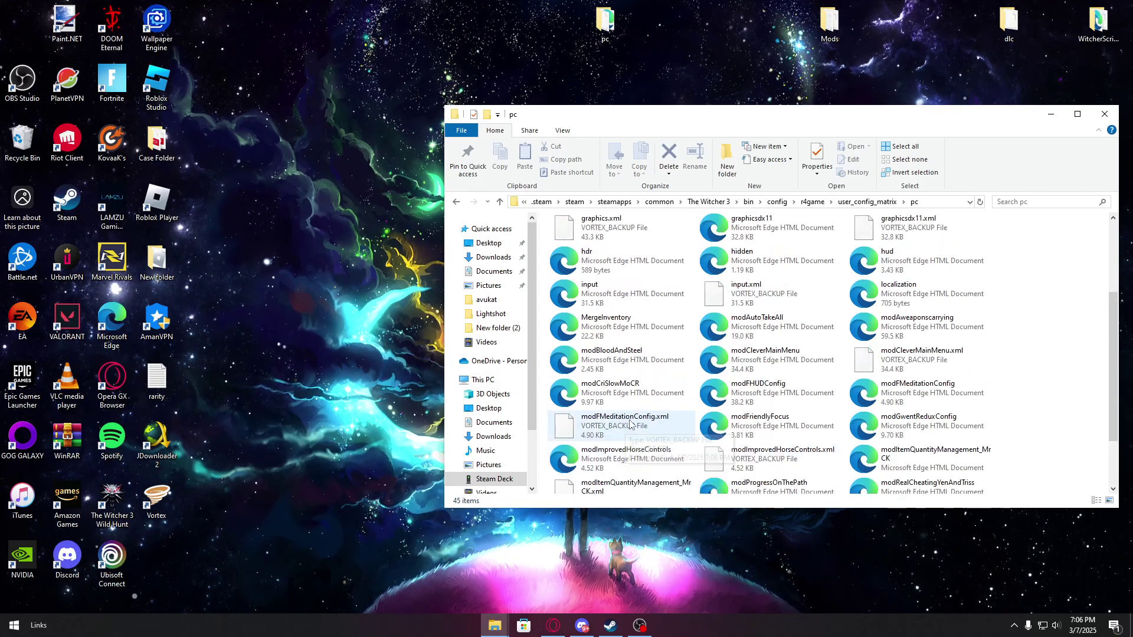
{"action": "right_click", "coordinate": [761, 304]}
{"action": "left_click", "coordinate": [795, 356]}
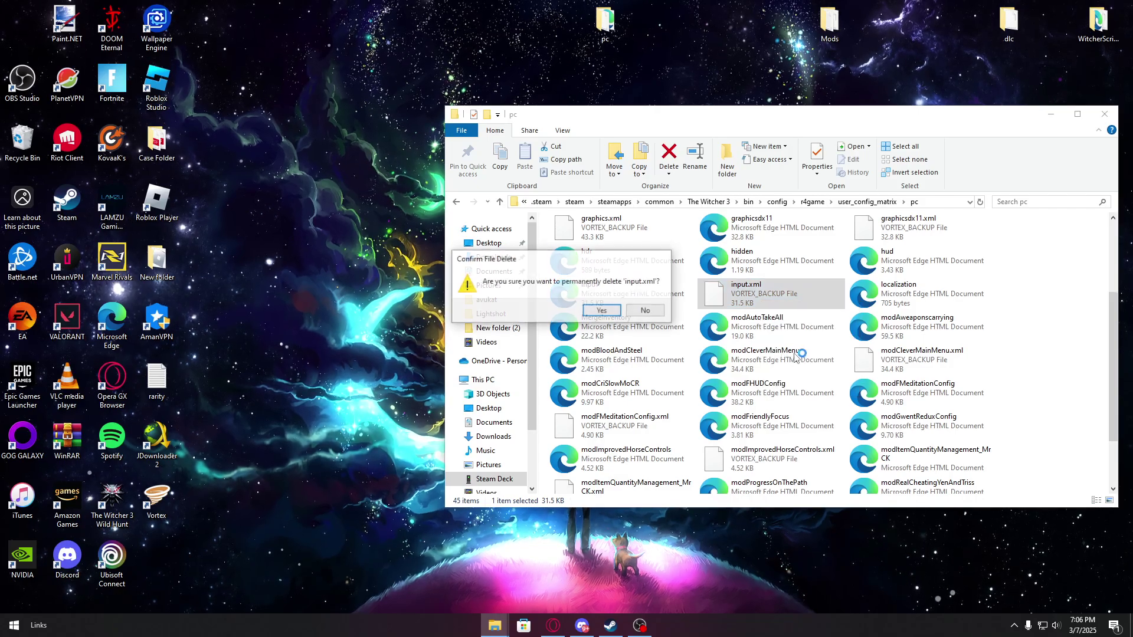
{"action": "key", "text": "Return"}
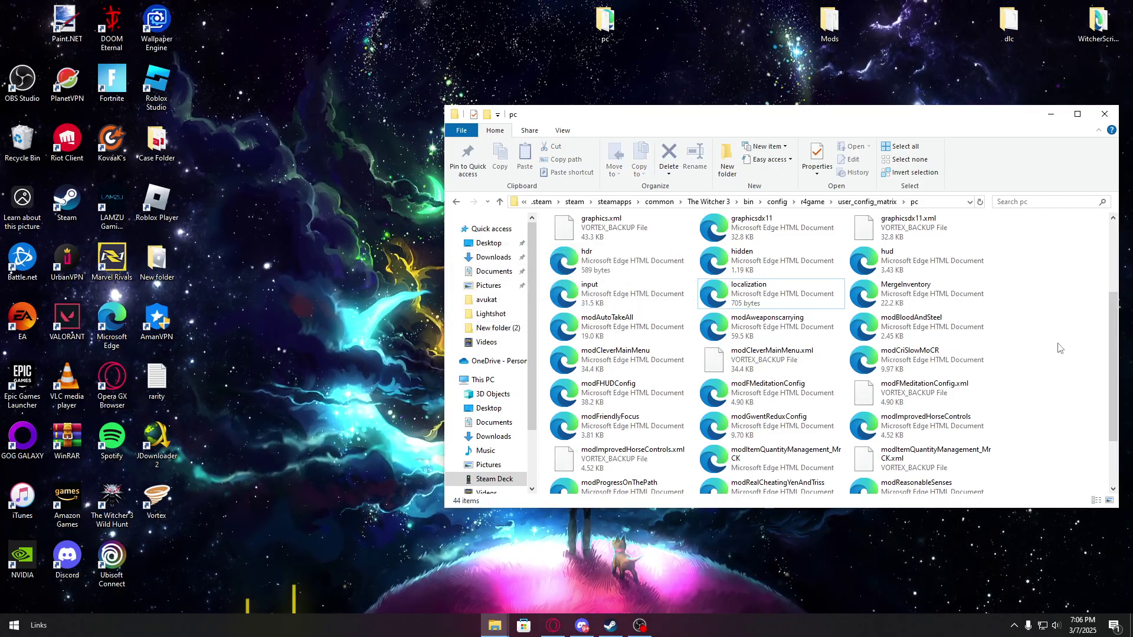
{"action": "key", "text": "BackSpace"}
{"action": "left_click", "coordinate": [753, 202]}
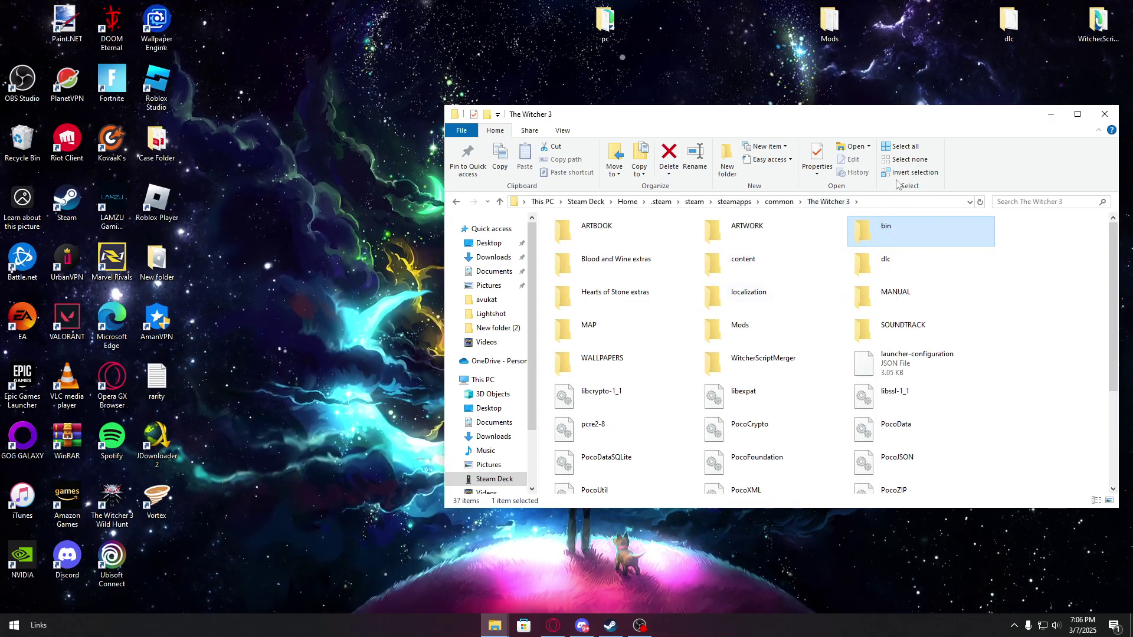
Switch to Opera GX, check which user_config_matrix\pc file the Nexus Mods collection guide says to delete, and return to File Explorer
{"action": "left_click", "coordinate": [552, 626]}
{"action": "scroll", "coordinate": [372, 433], "scroll_direction": "down", "scroll_amount": 5}
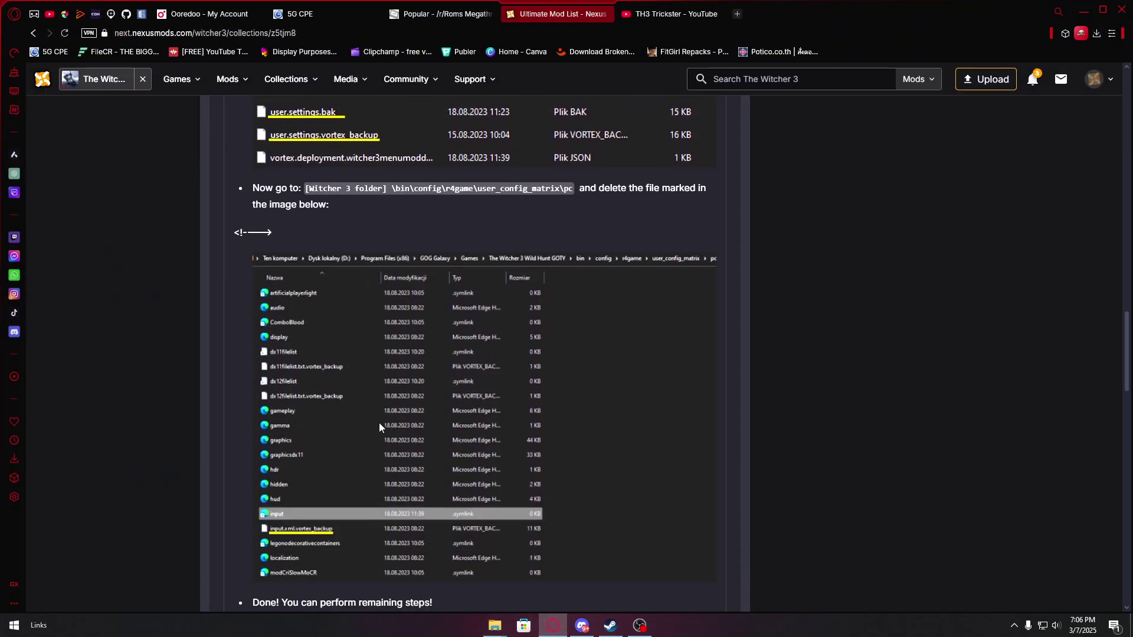
{"action": "left_click", "coordinate": [554, 629]}
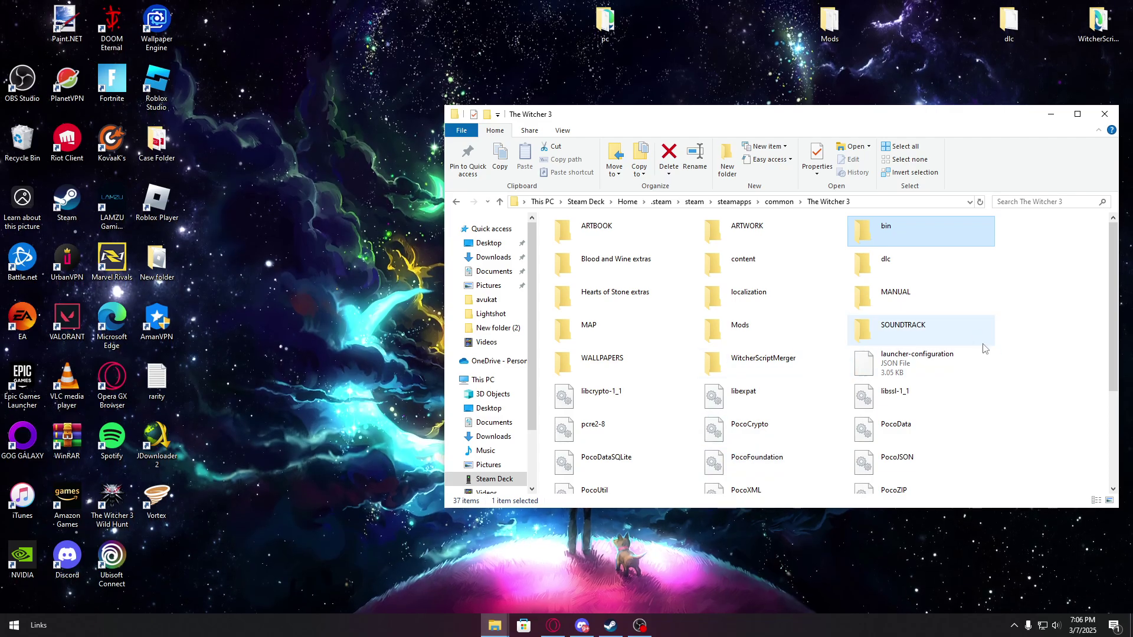
Compare the Steam Deck's Mods folder with the desktop's Mods folder, close the desktop one and return to The Witcher 3
{"action": "double_click", "coordinate": [724, 338]}
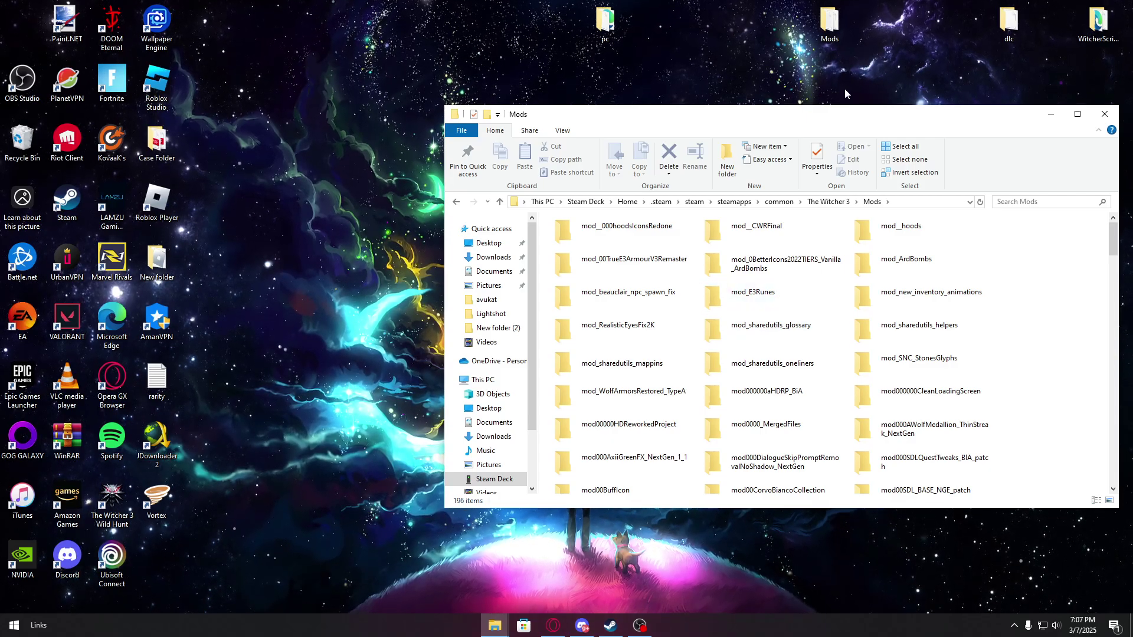
{"action": "left_click", "coordinate": [829, 26]}
{"action": "double_click", "coordinate": [829, 26]}
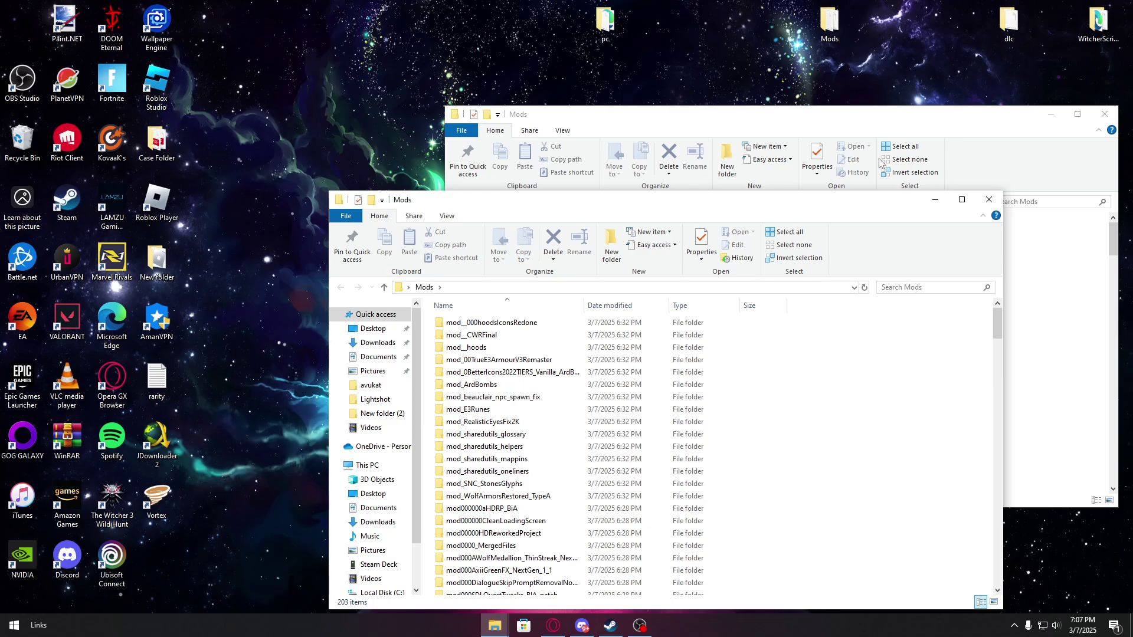
{"action": "left_click", "coordinate": [991, 201]}
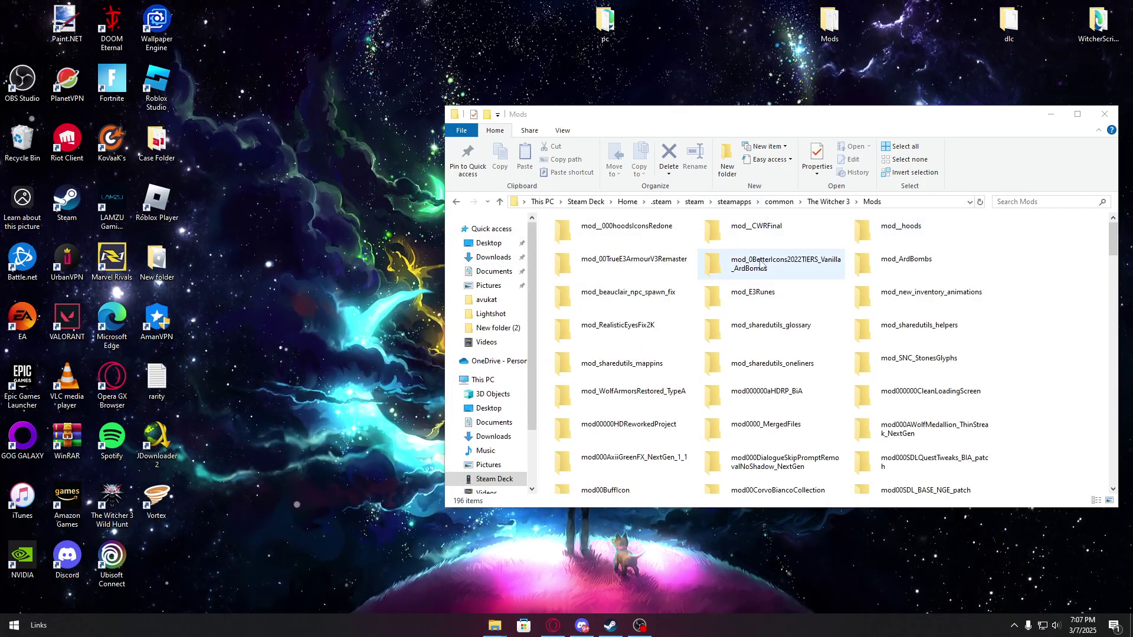
{"action": "key", "text": "BackSpace"}
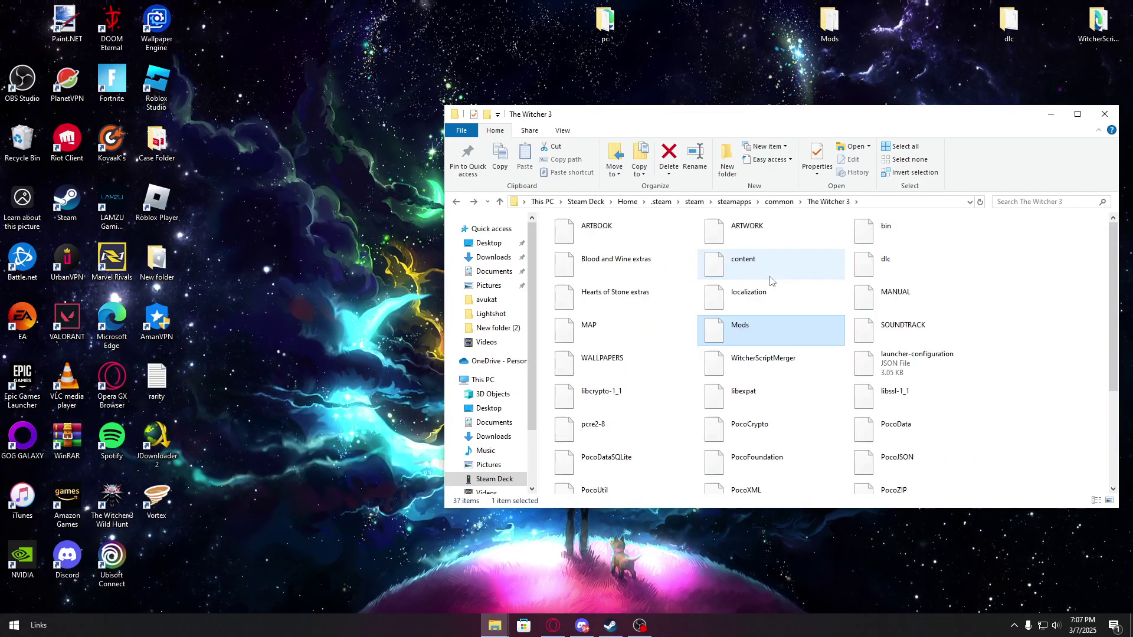
Copy the desktop's Mods folder into the Steam Deck's The Witcher 3 folder, merging it with the existing Mods folder
{"action": "left_click_drag", "start_coordinate": [829, 20], "coordinate": [1087, 407]}
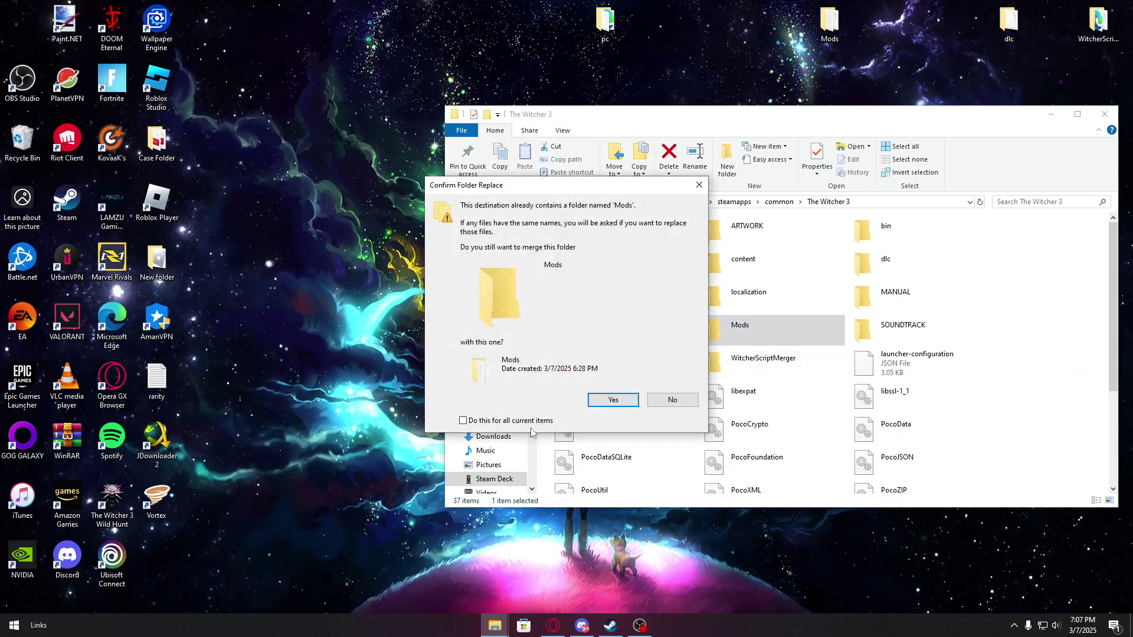
{"action": "left_click", "coordinate": [611, 404]}
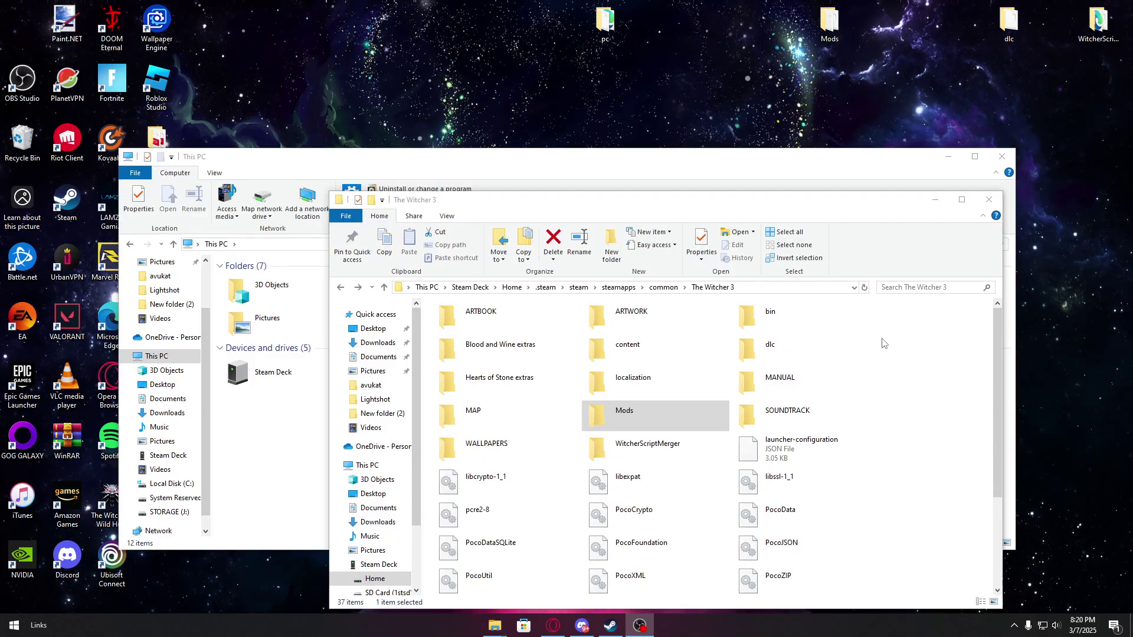
Open the merged Mods folder on the Steam Deck and look through the transferred mod folders
{"action": "left_click", "coordinate": [660, 414]}
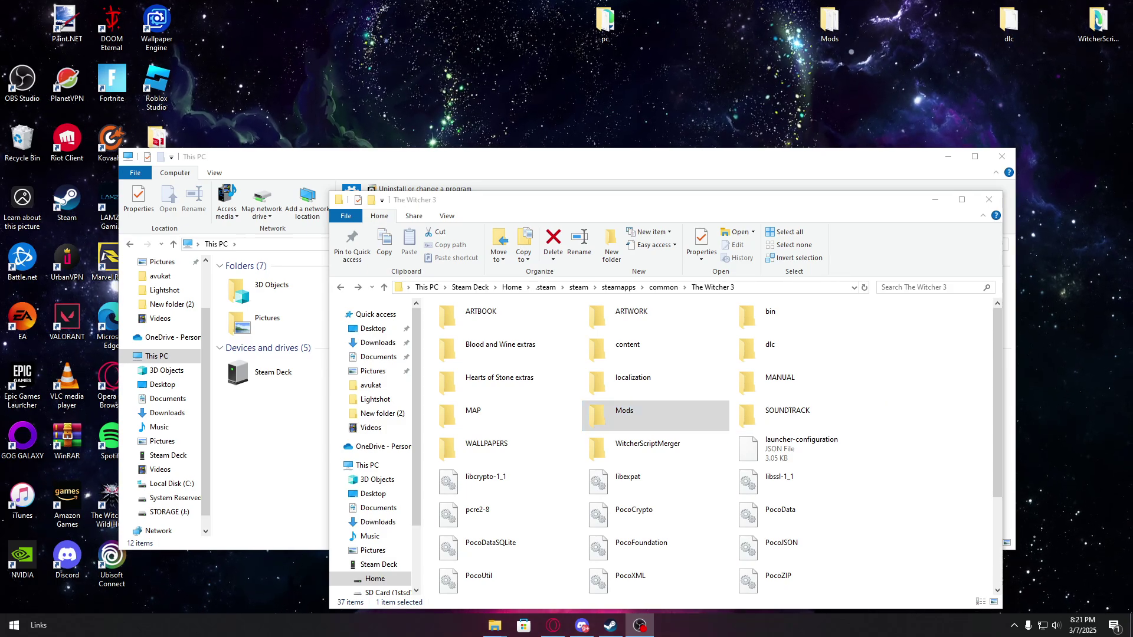
{"action": "left_click", "coordinate": [652, 429]}
{"action": "double_click", "coordinate": [652, 429]}
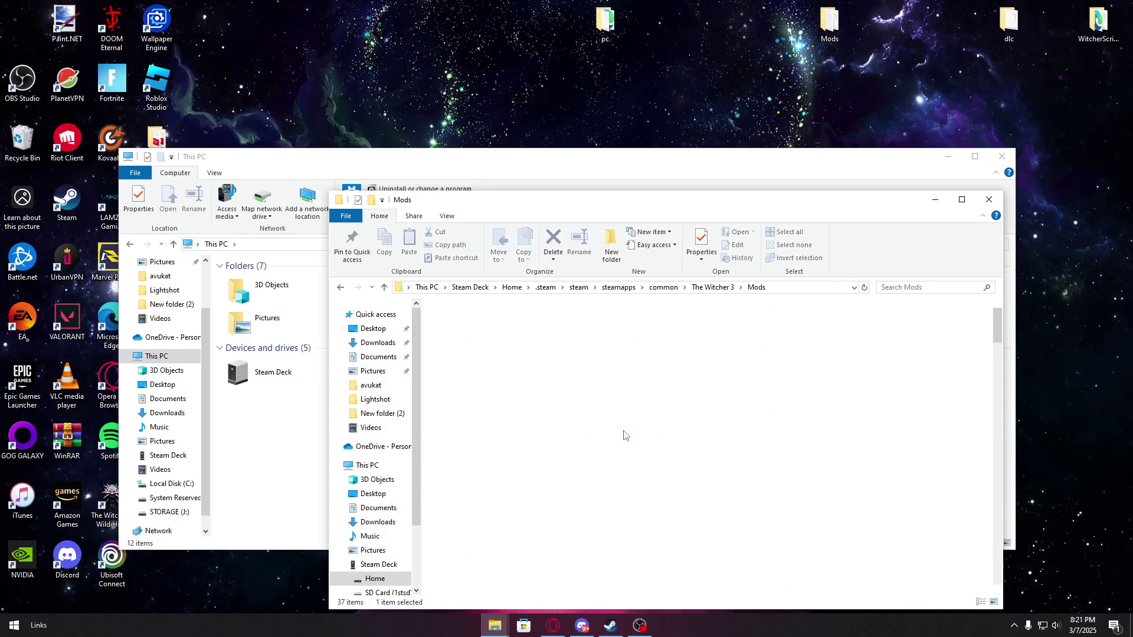
{"action": "scroll", "coordinate": [591, 436], "scroll_direction": "down", "scroll_amount": 10}
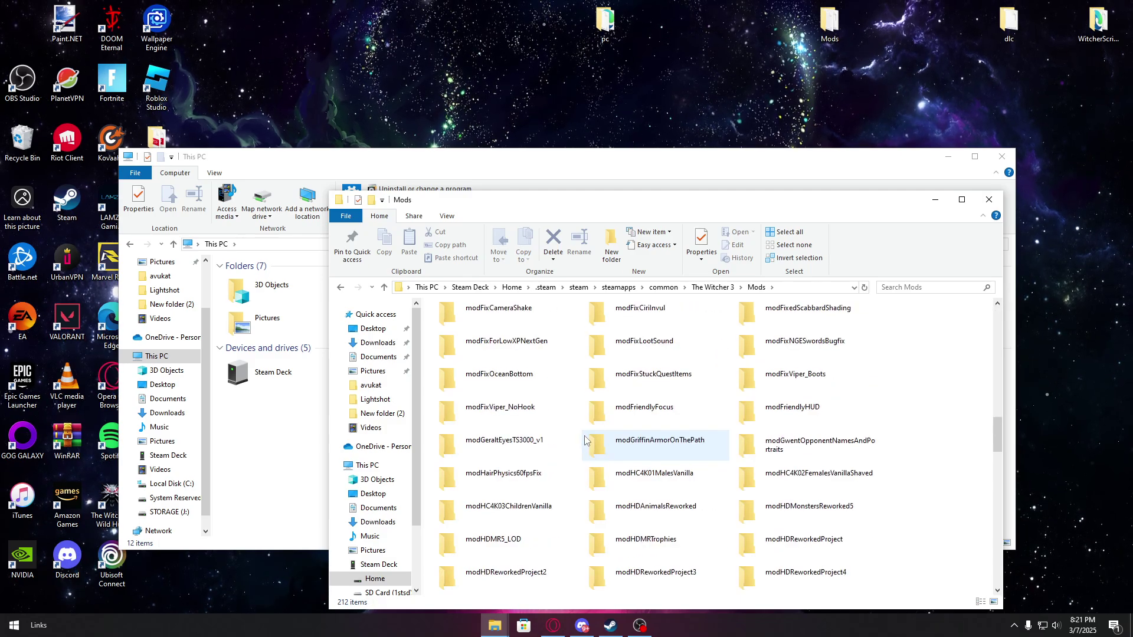
{"action": "scroll", "coordinate": [593, 448], "scroll_direction": "up", "scroll_amount": 10}
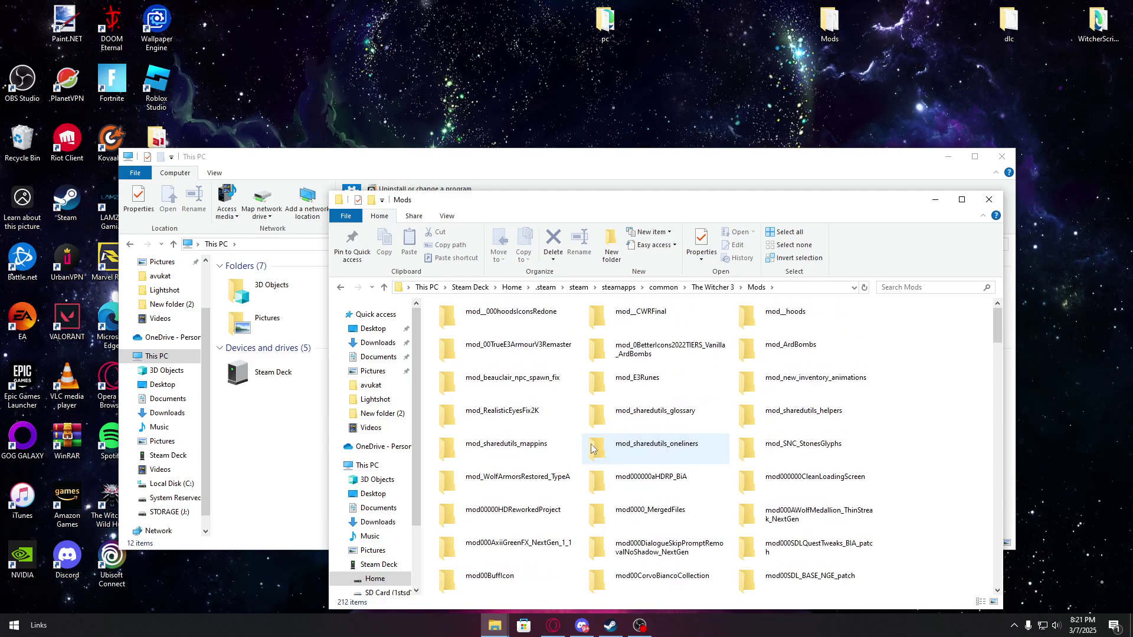
{"action": "scroll", "coordinate": [594, 447], "scroll_direction": "down", "scroll_amount": 3}
{"action": "scroll", "coordinate": [596, 443], "scroll_direction": "down", "scroll_amount": 15}
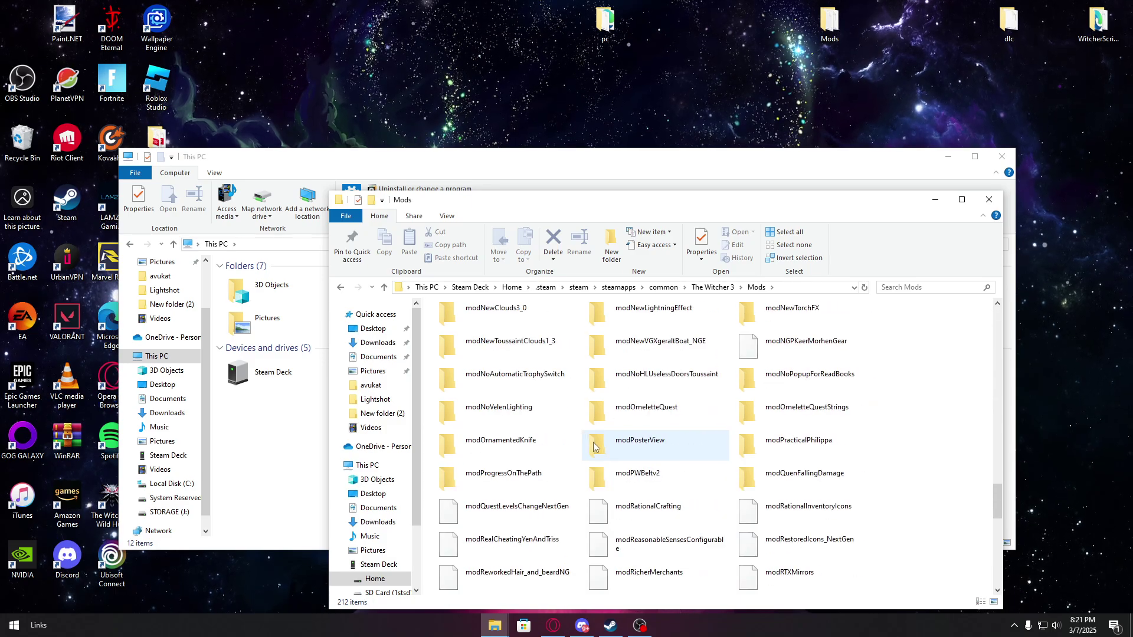
Delete the Mods folder from the Steam Deck's The Witcher 3 folder and copy the desktop's Mods folder in as its replacement
{"action": "scroll", "coordinate": [590, 449], "scroll_direction": "up", "scroll_amount": 15}
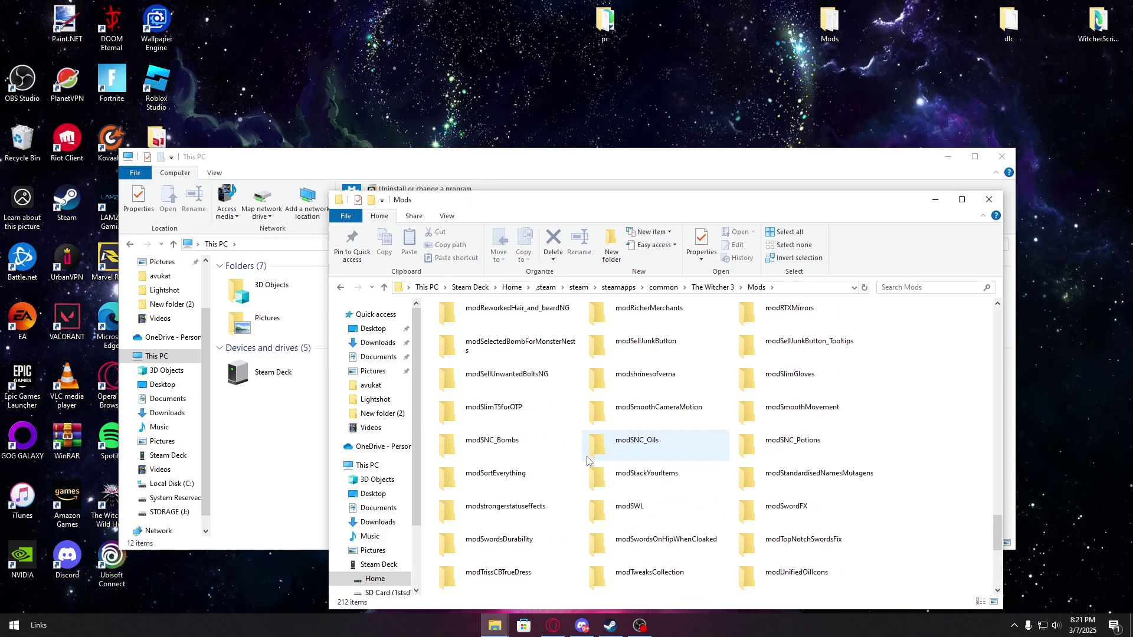
{"action": "scroll", "coordinate": [587, 459], "scroll_direction": "up", "scroll_amount": 10}
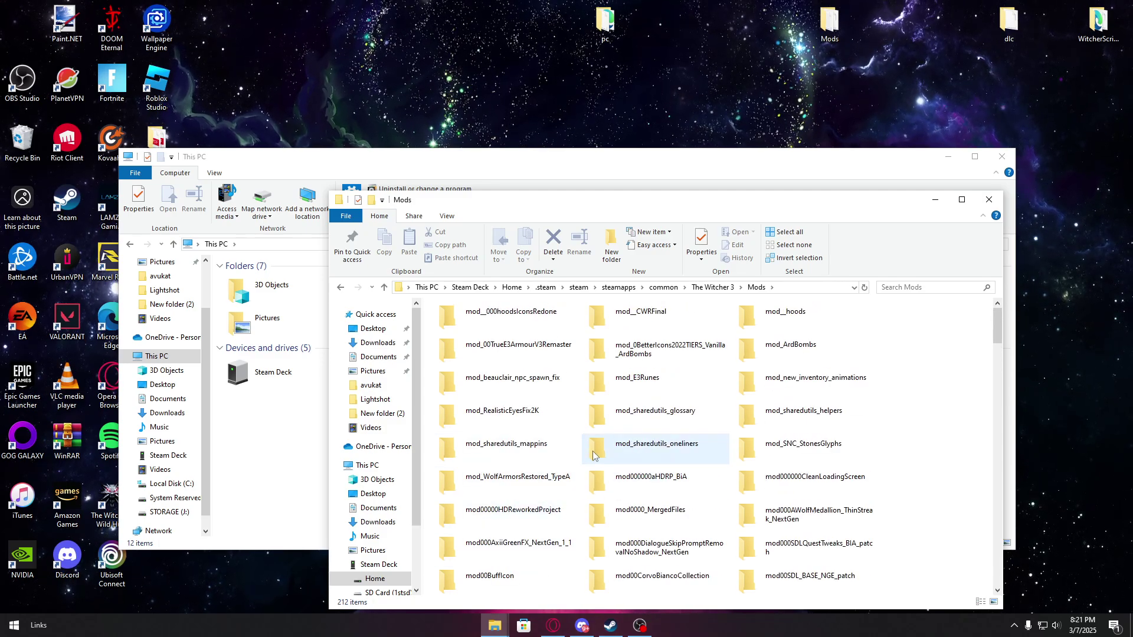
{"action": "key", "text": "BackSpace"}
{"action": "right_click", "coordinate": [664, 421]}
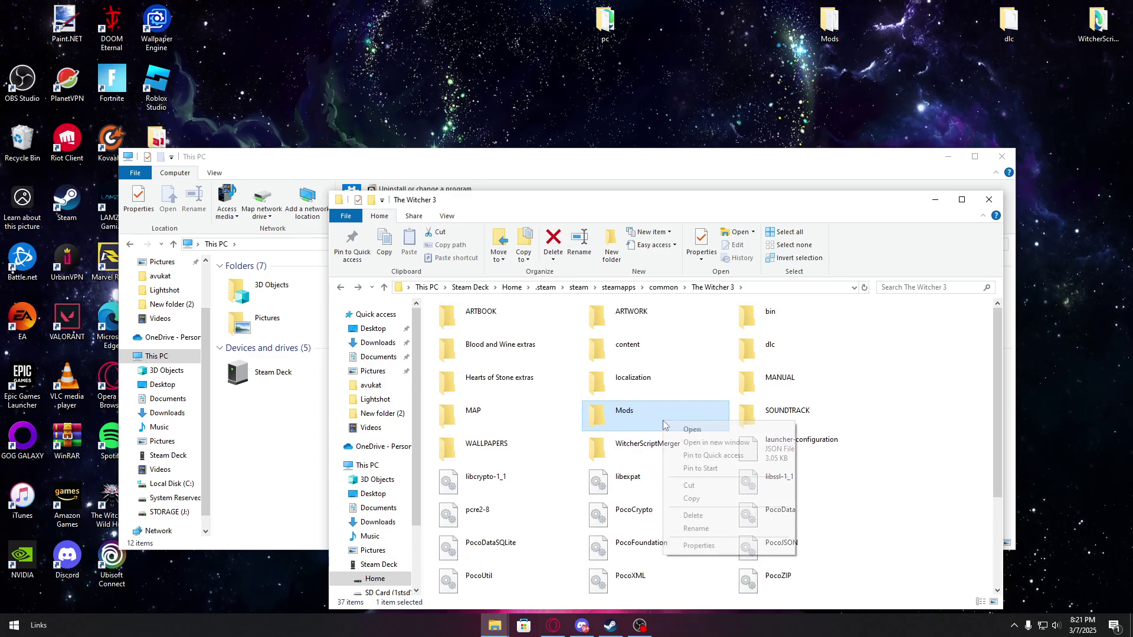
{"action": "left_click", "coordinate": [695, 515]}
{"action": "left_click", "coordinate": [647, 309]}
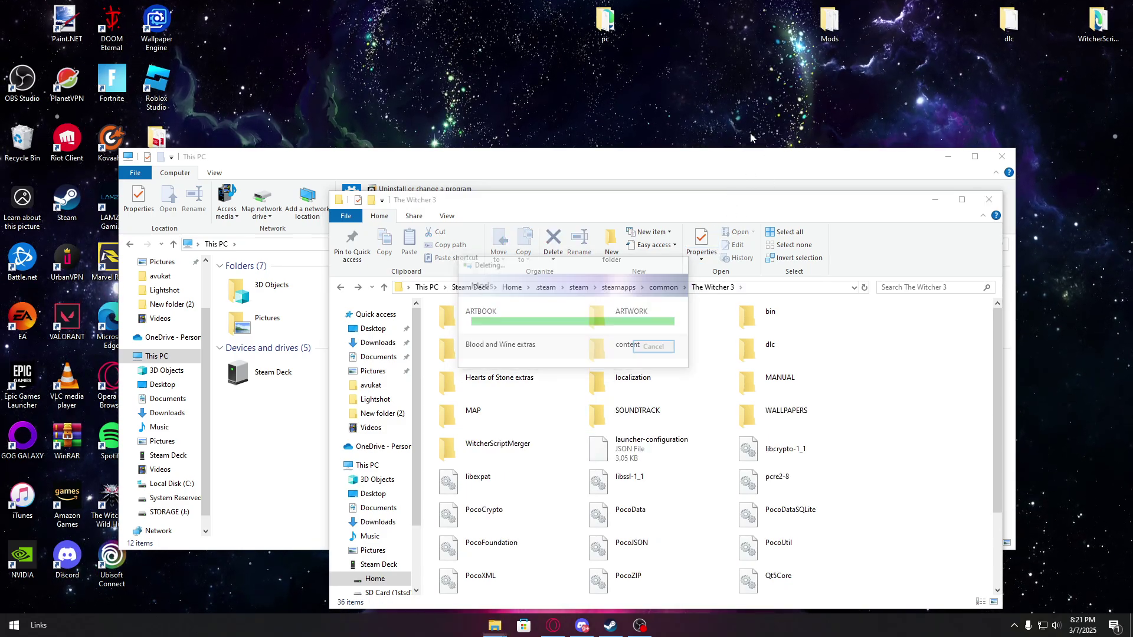
{"action": "left_click_drag", "start_coordinate": [835, 31], "coordinate": [949, 406]}
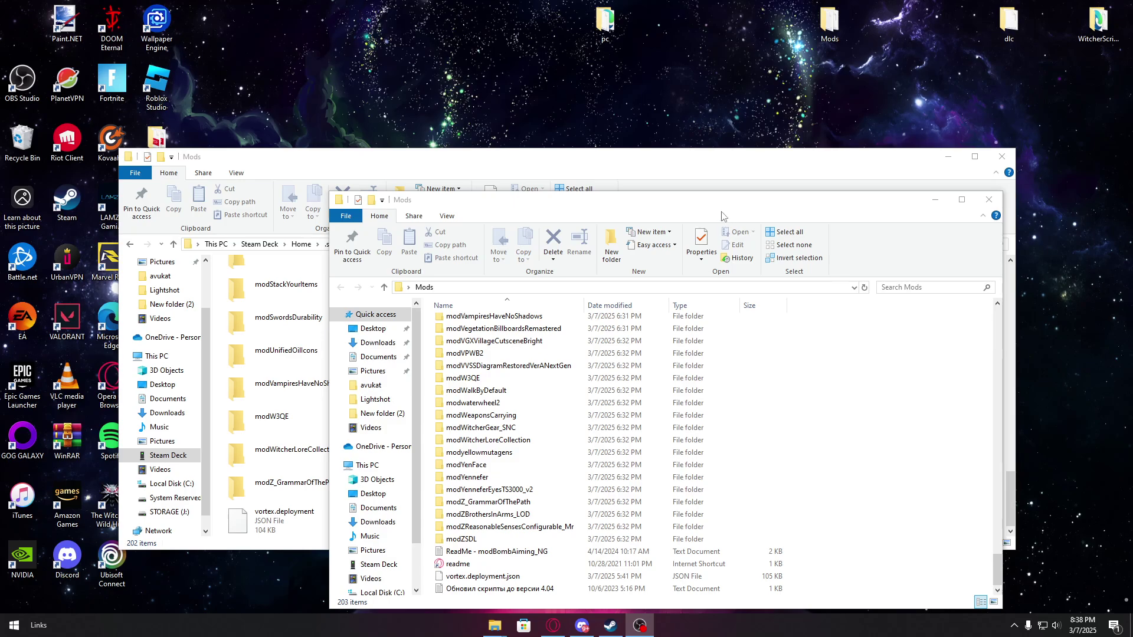
Compare the contents of the Steam Deck's newly copied Mods folder with the desktop's Mods folder
{"action": "left_click_drag", "start_coordinate": [721, 215], "coordinate": [757, 136]}
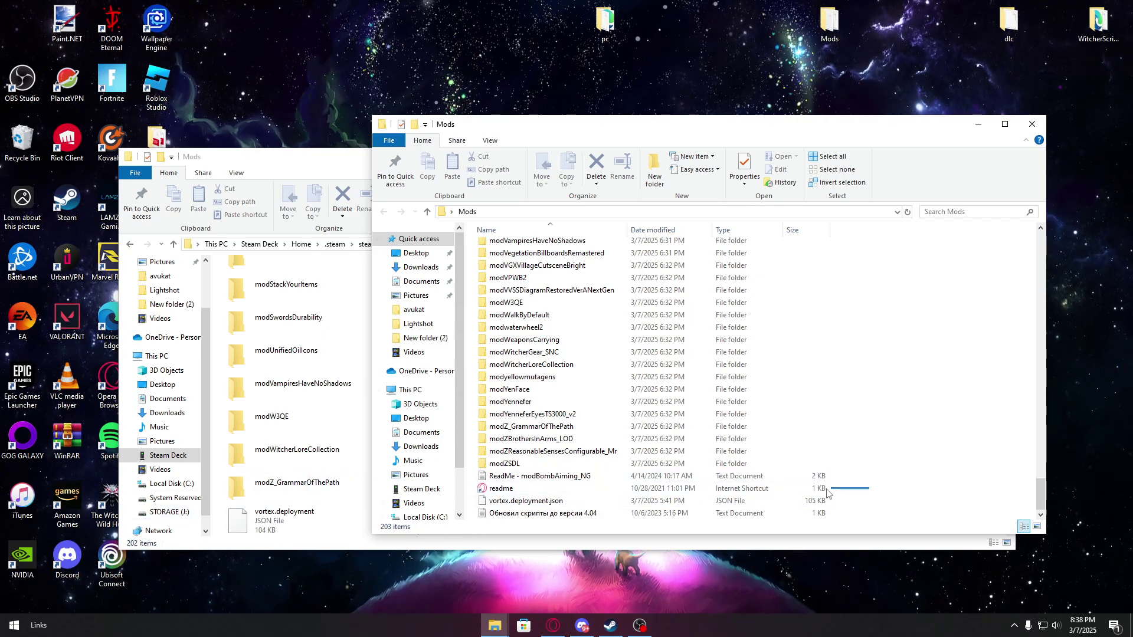
{"action": "left_click", "coordinate": [338, 543]}
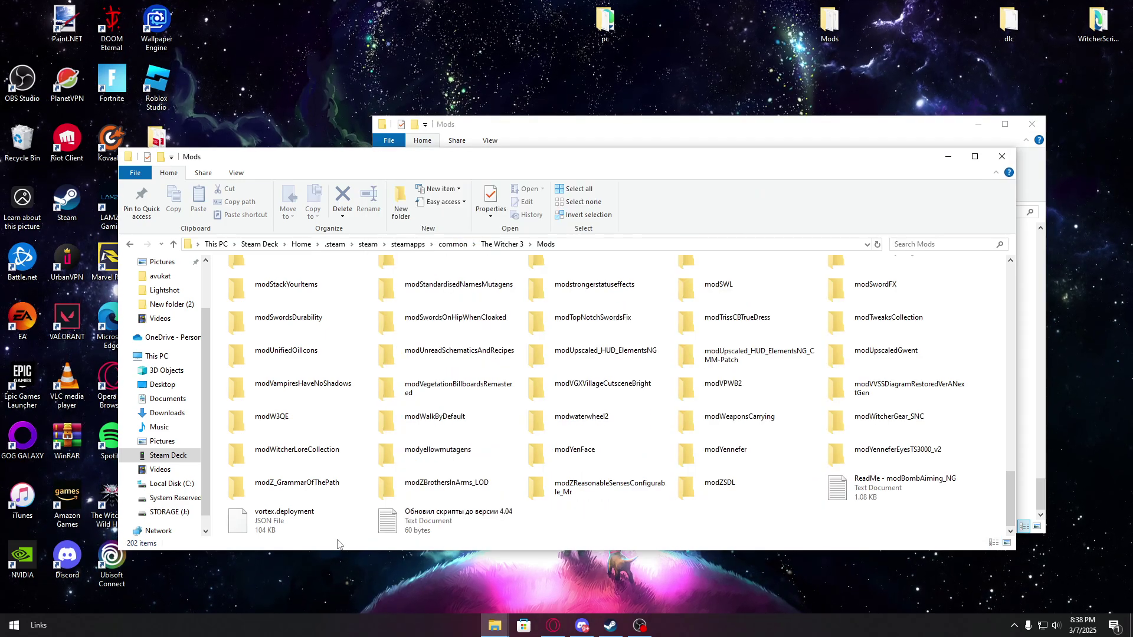
{"action": "scroll", "coordinate": [472, 443], "scroll_direction": "up", "scroll_amount": 10}
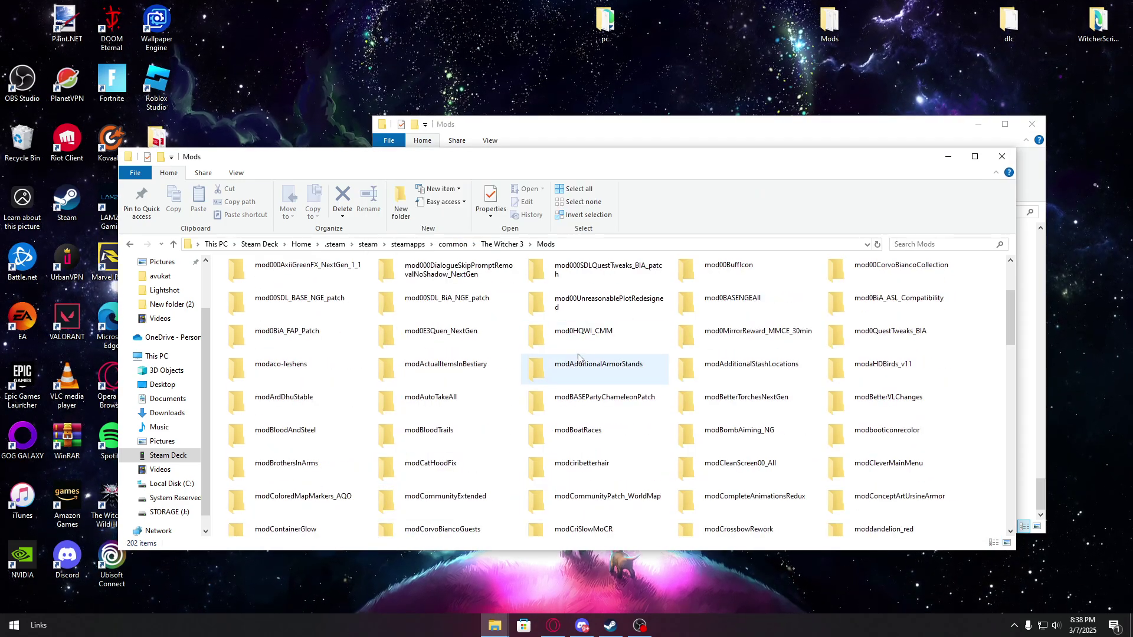
{"action": "scroll", "coordinate": [596, 371], "scroll_direction": "down", "scroll_amount": 10}
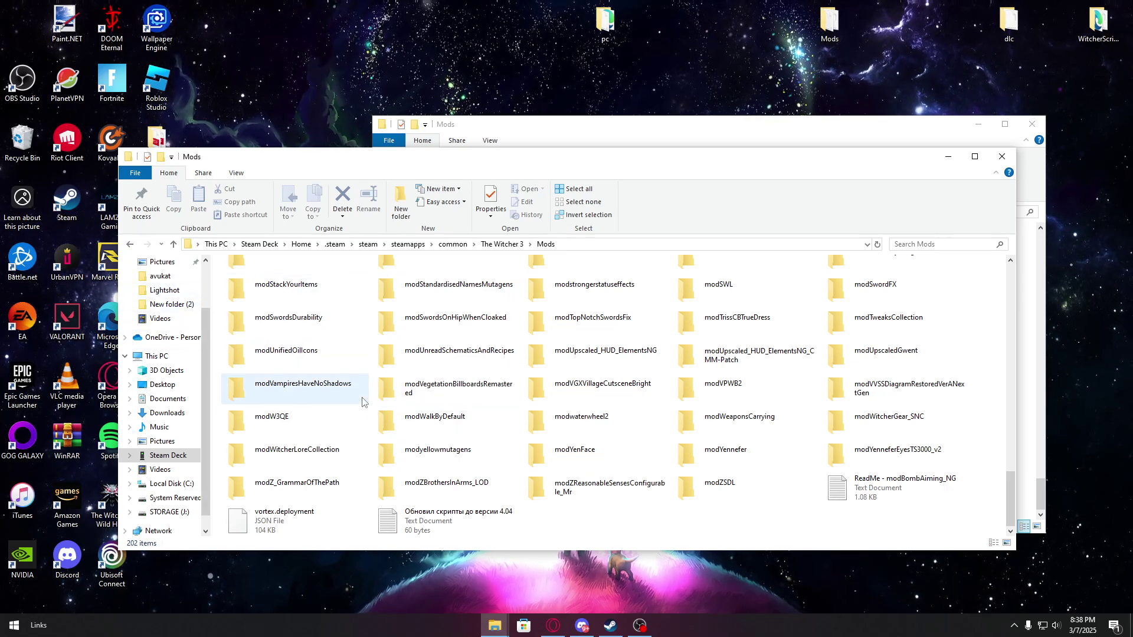
{"action": "left_click_drag", "start_coordinate": [649, 165], "coordinate": [689, 172]}
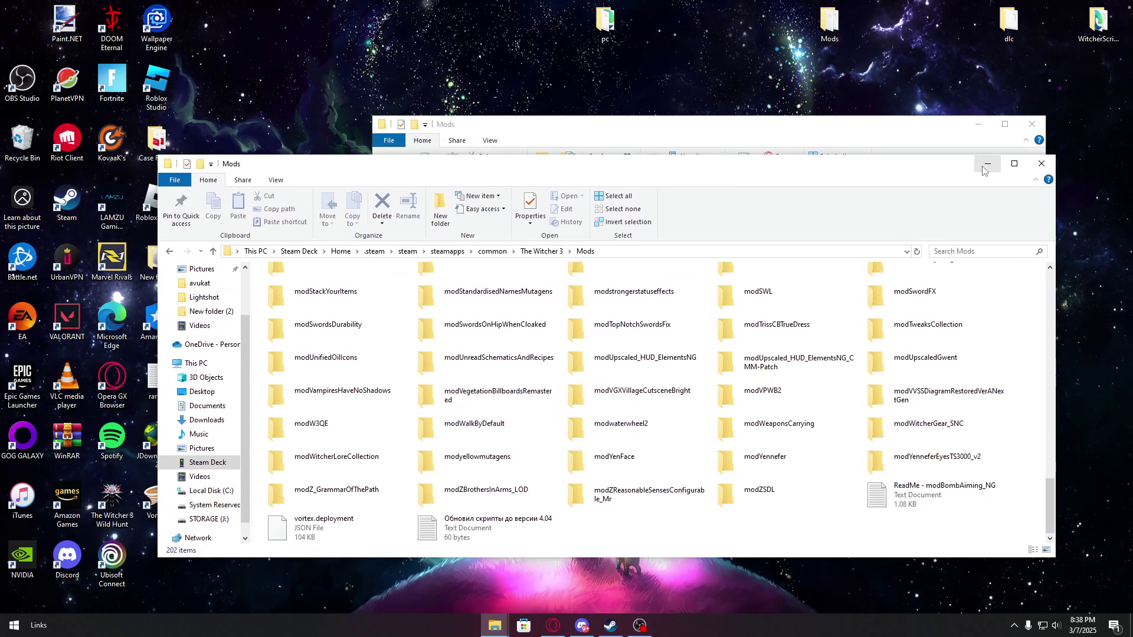
Open the game's documents folder on the Steam Deck at steamapps\compatdata\292030\pfx\drive_c\users\steamuser\Documents\The Witcher 3
{"action": "left_click", "coordinate": [446, 252]}
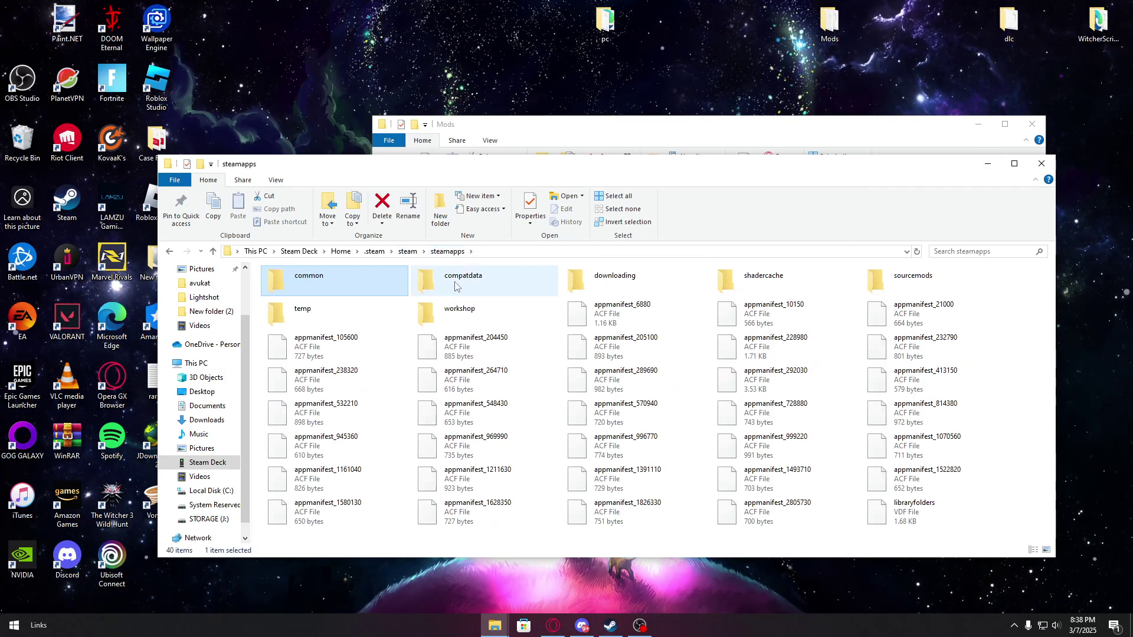
{"action": "double_click", "coordinate": [454, 287]}
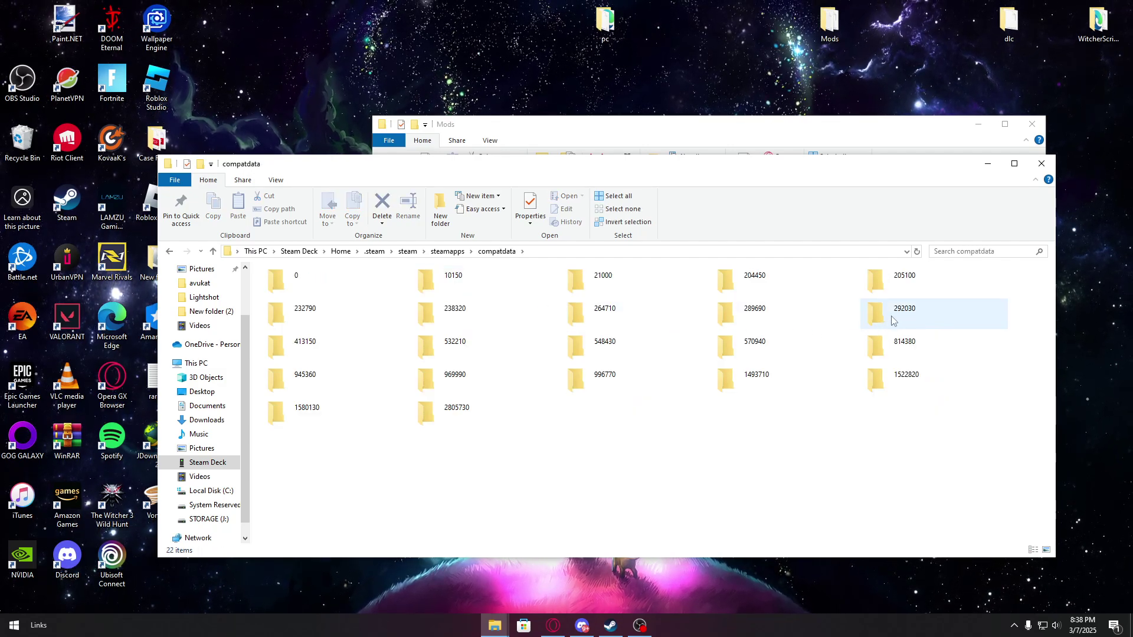
{"action": "double_click", "coordinate": [896, 318]}
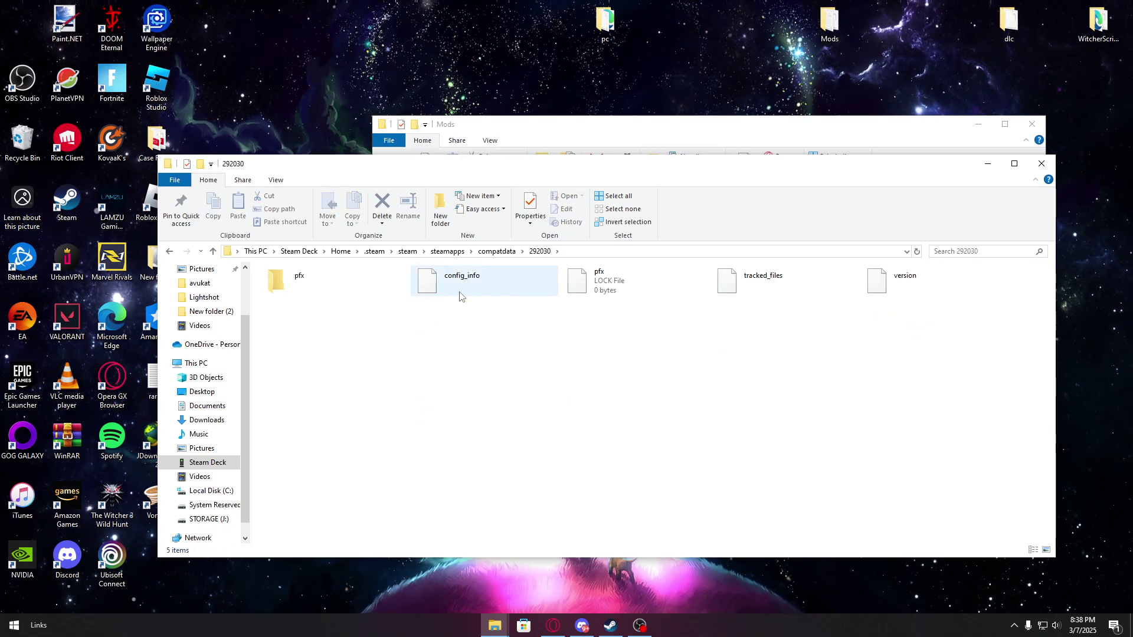
{"action": "double_click", "coordinate": [310, 296]}
{"action": "double_click", "coordinate": [466, 284]}
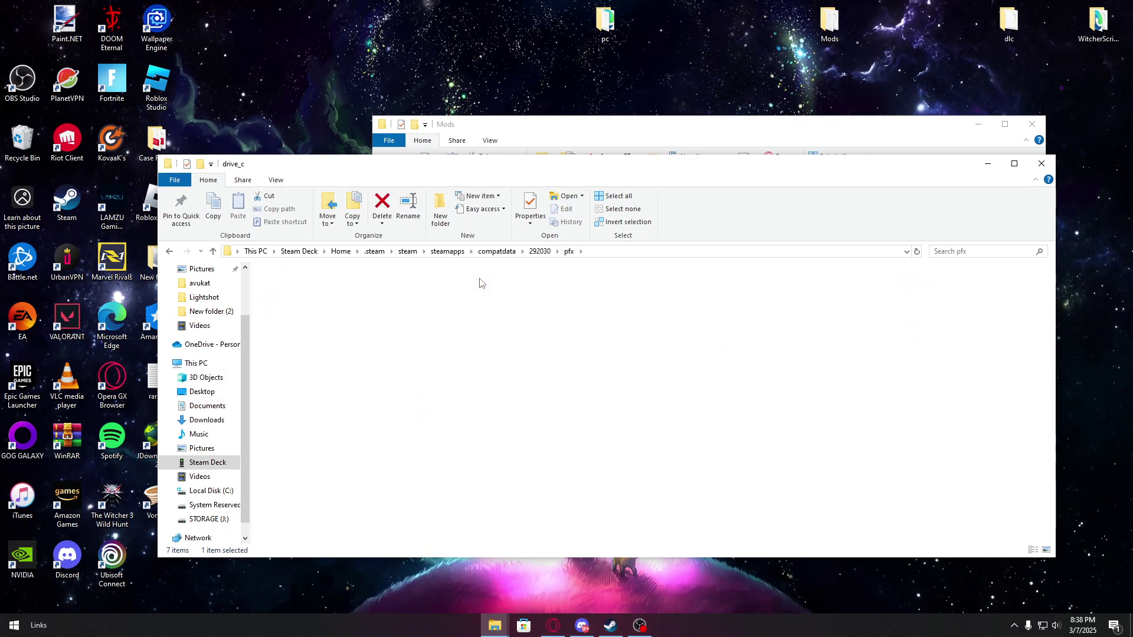
{"action": "double_click", "coordinate": [871, 279]}
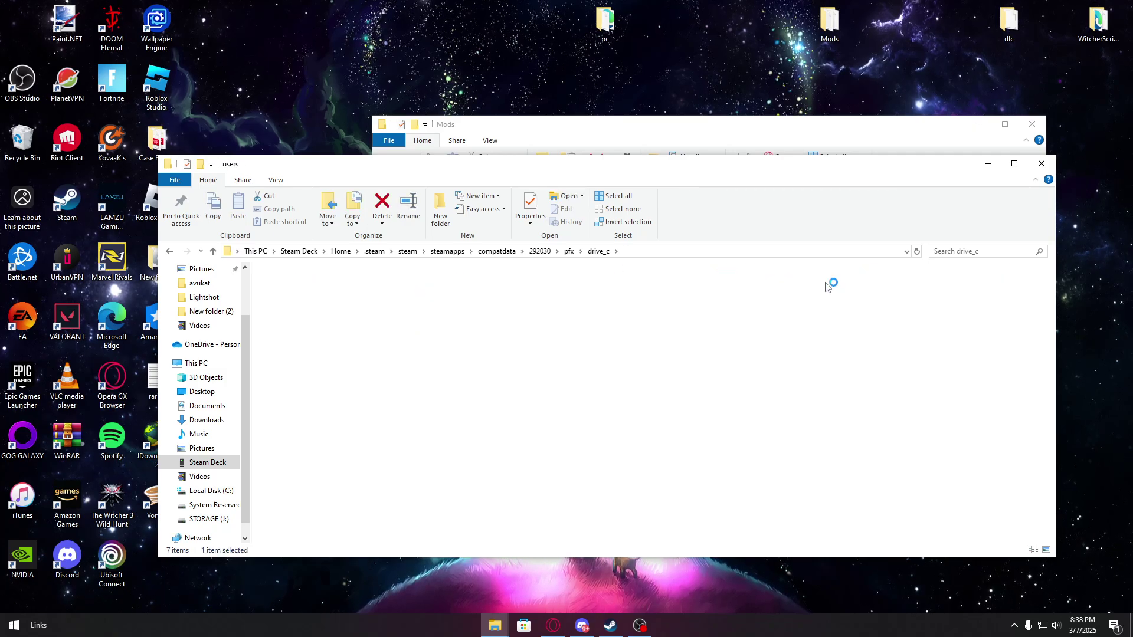
{"action": "left_click", "coordinate": [464, 283]}
{"action": "double_click", "coordinate": [463, 283]}
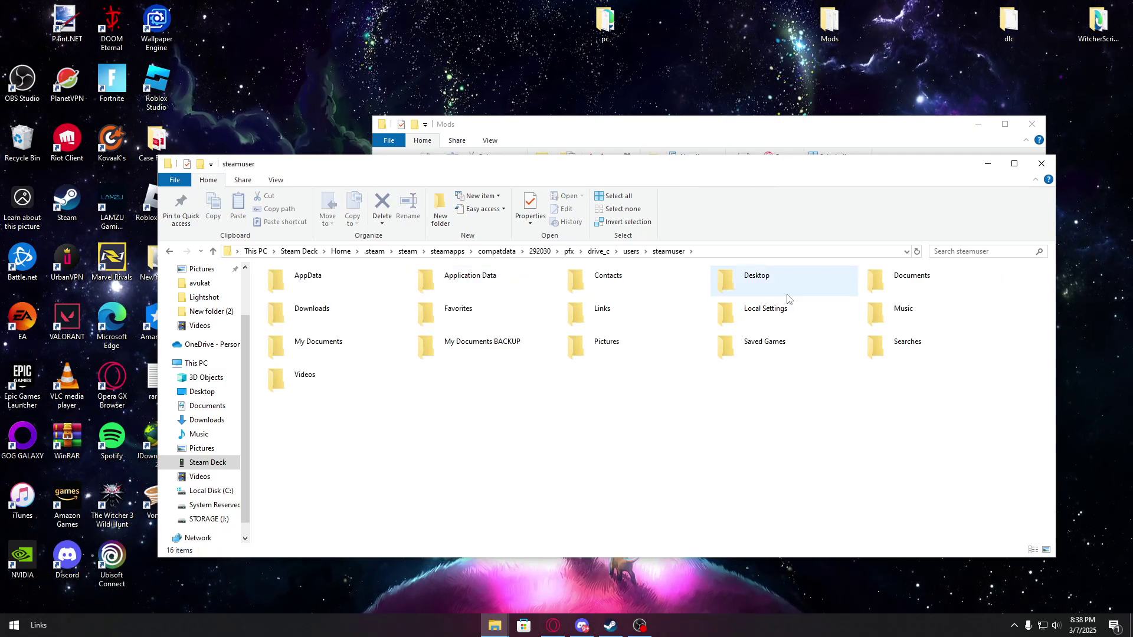
{"action": "double_click", "coordinate": [882, 281]}
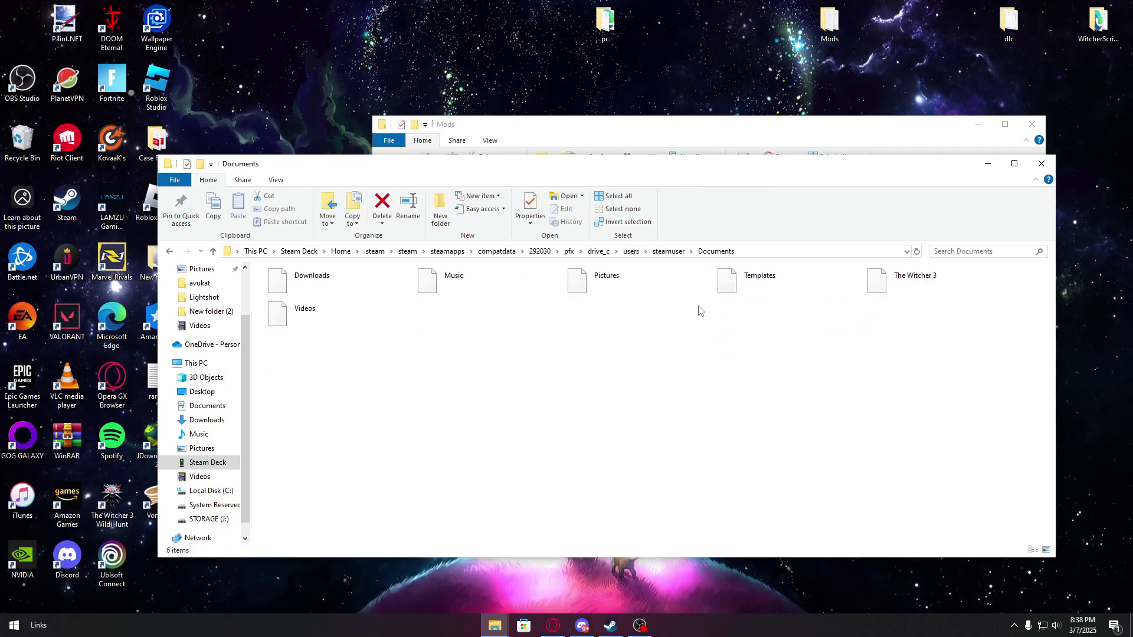
{"action": "double_click", "coordinate": [943, 297]}
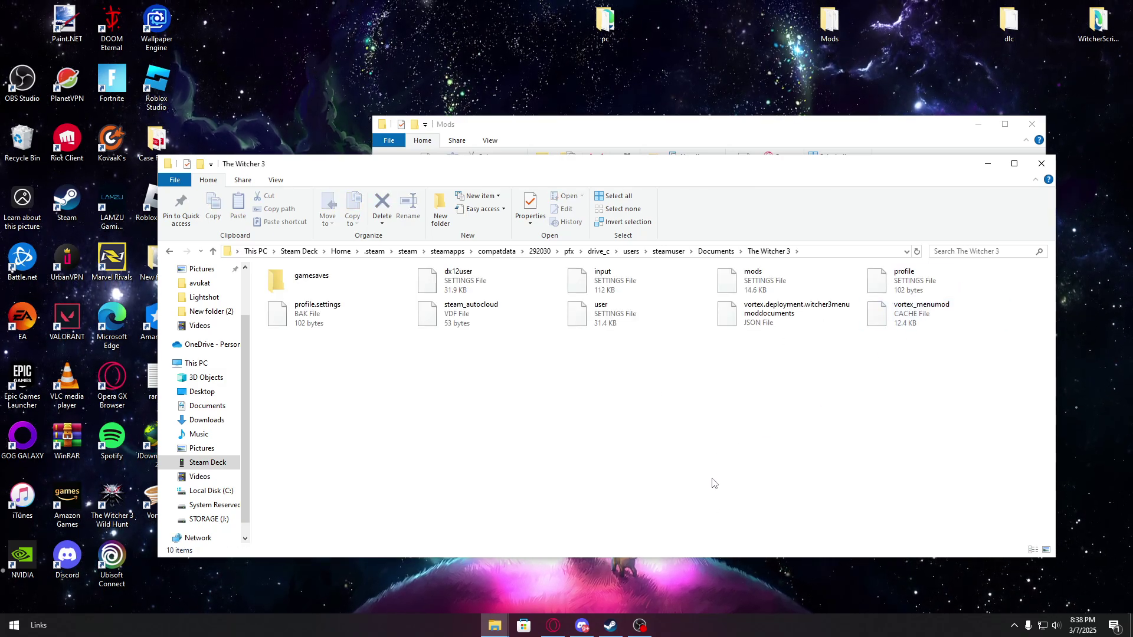
Open New folder (2) from witcher 3 mods in a separate window and place it beside the Steam Deck's documents folder
{"action": "mouse_move", "coordinate": [498, 630]}
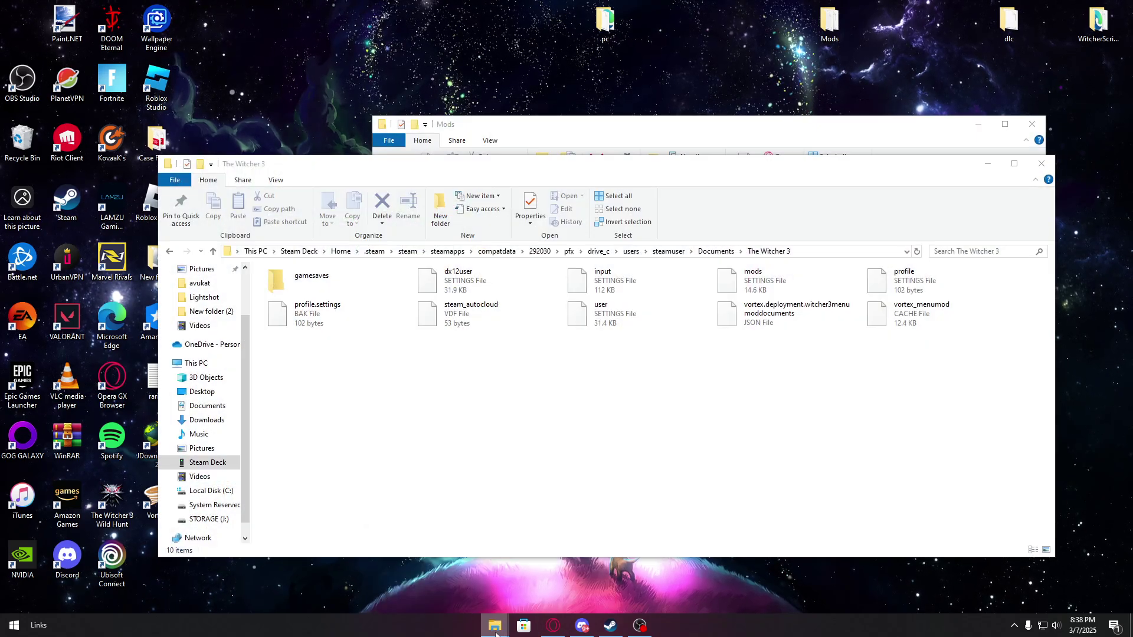
{"action": "right_click", "coordinate": [498, 630]}
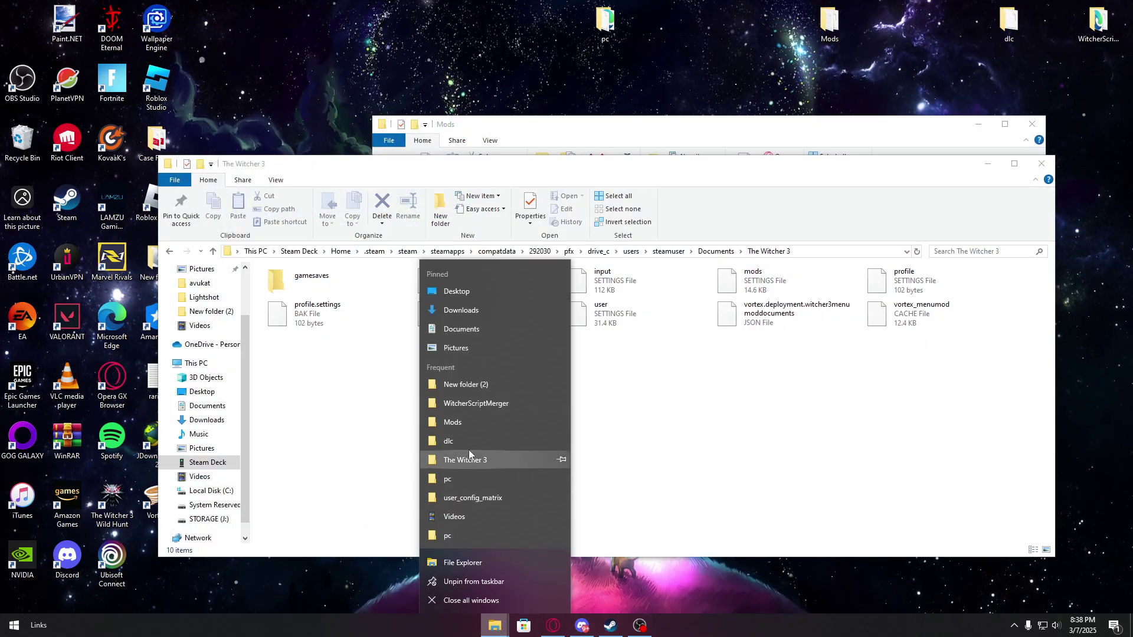
{"action": "left_click", "coordinate": [473, 384]}
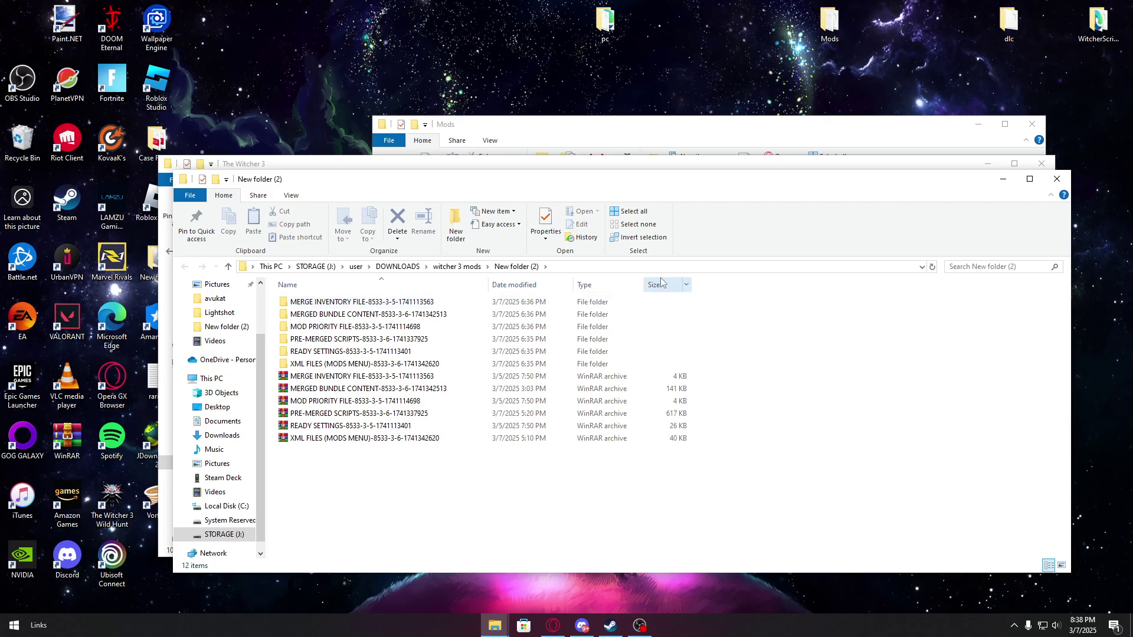
{"action": "left_click_drag", "start_coordinate": [605, 187], "coordinate": [951, 324]}
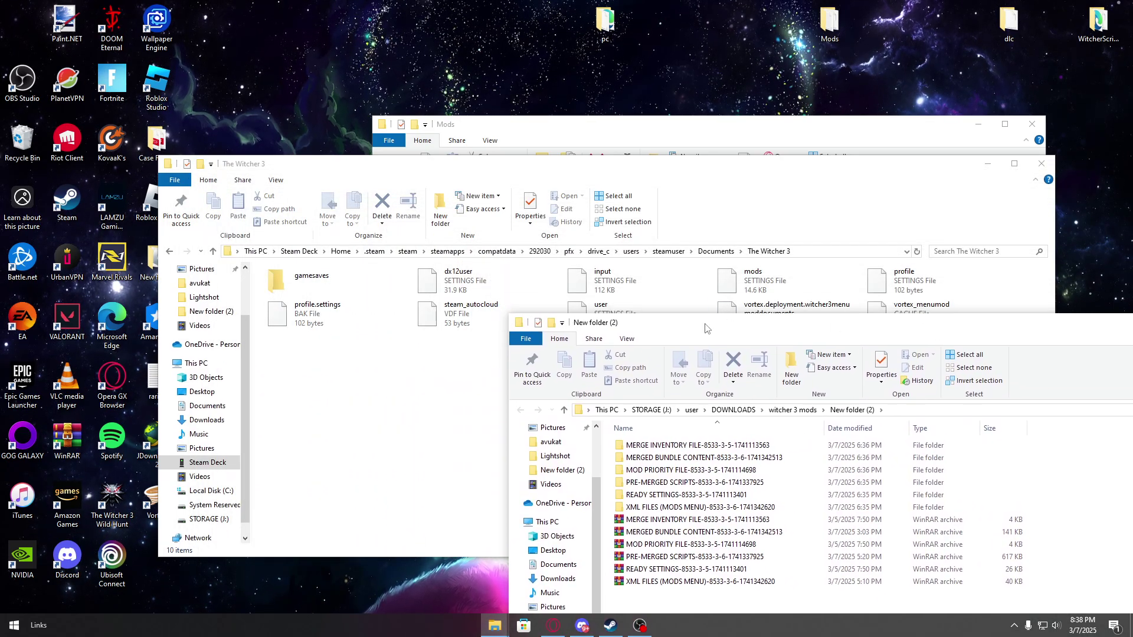
{"action": "left_click_drag", "start_coordinate": [708, 324], "coordinate": [855, 322]}
{"action": "left_click_drag", "start_coordinate": [1009, 318], "coordinate": [933, 340]}
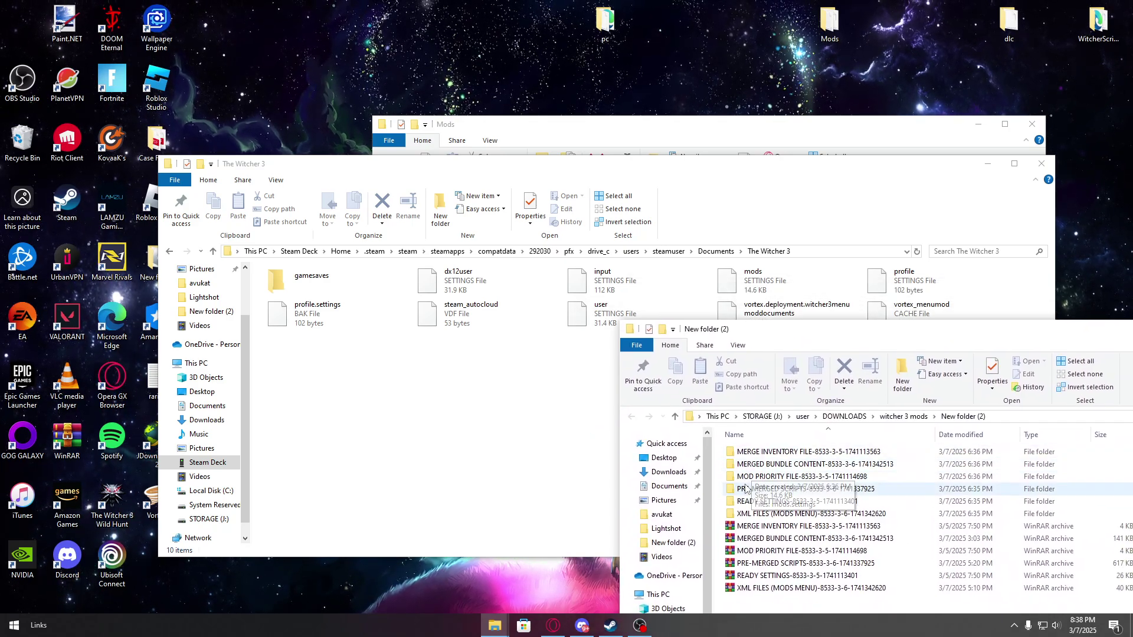
Copy mods.settings from the MOD PRIORITY FILE folder into the Steam Deck's Documents\The Witcher 3 folder, replacing the existing file
{"action": "double_click", "coordinate": [766, 477]}
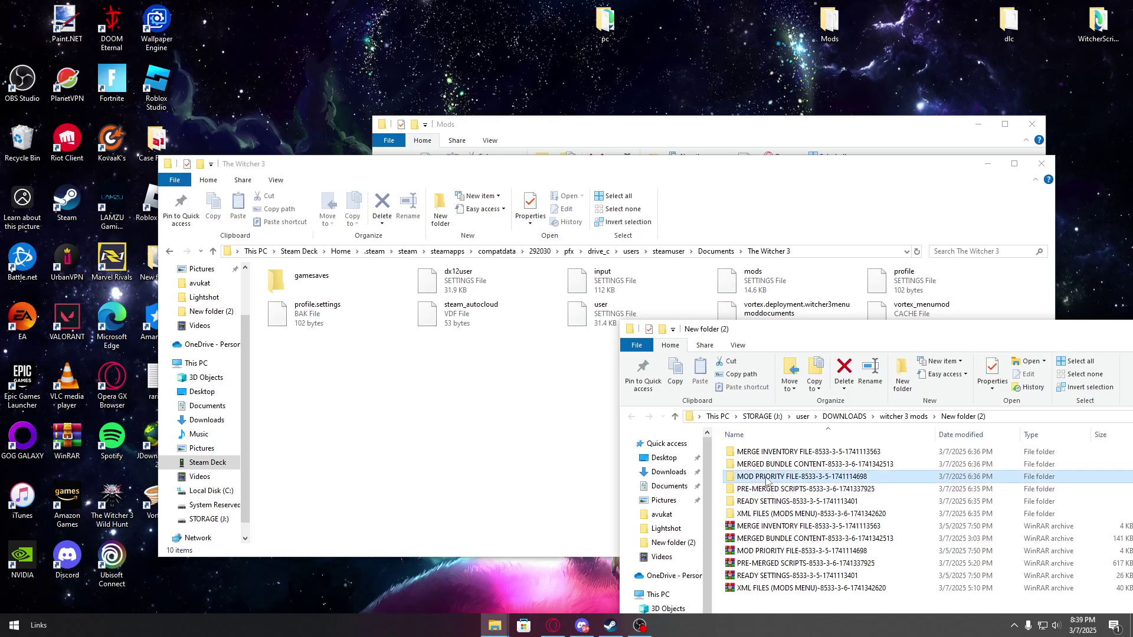
{"action": "left_click_drag", "start_coordinate": [759, 452], "coordinate": [536, 401]}
{"action": "left_click", "coordinate": [544, 297]}
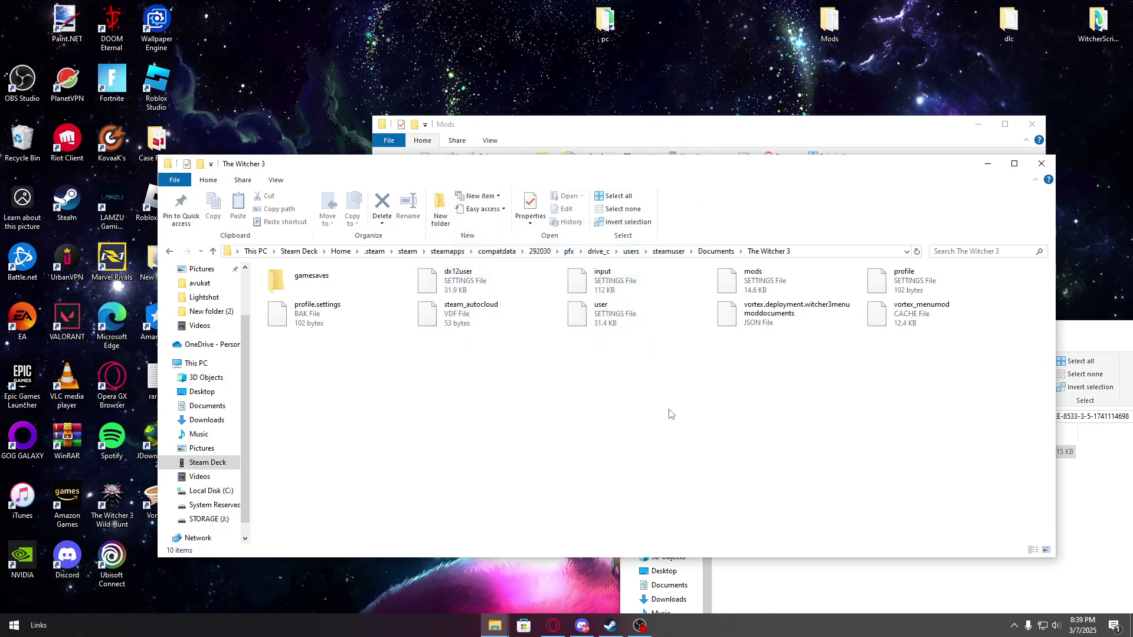
Copy dx12user.settings, input.settings and user.settings from the READY SETTINGS folder into the Steam Deck's Documents\The Witcher 3 folder, replacing the existing files
{"action": "left_click", "coordinate": [778, 560]}
{"action": "key", "text": "alt+Left"}
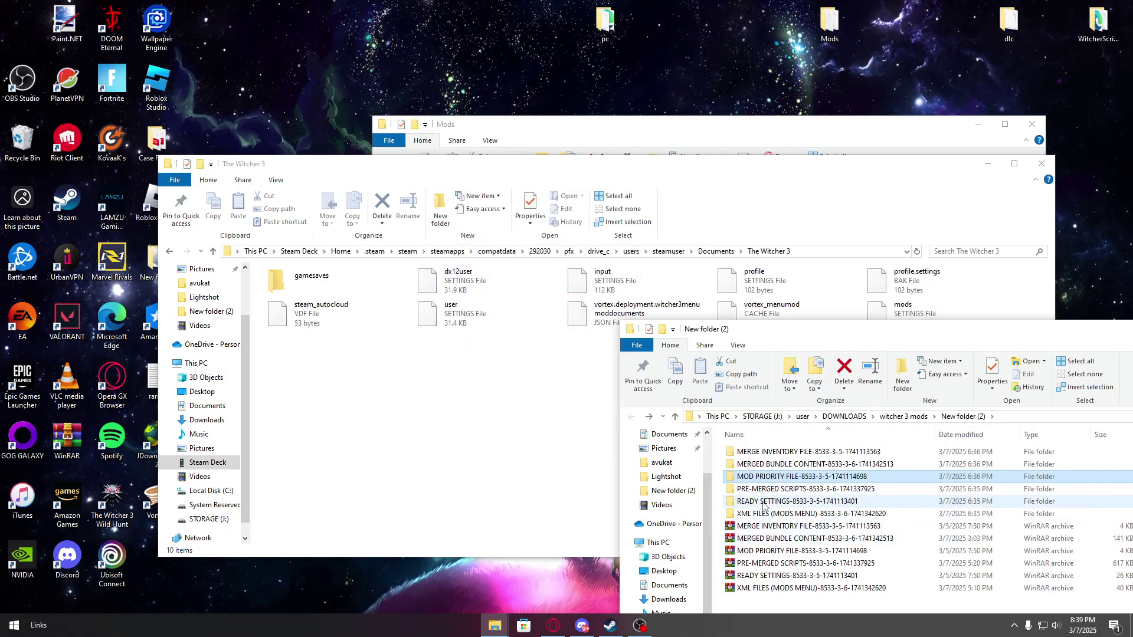
{"action": "double_click", "coordinate": [770, 505]}
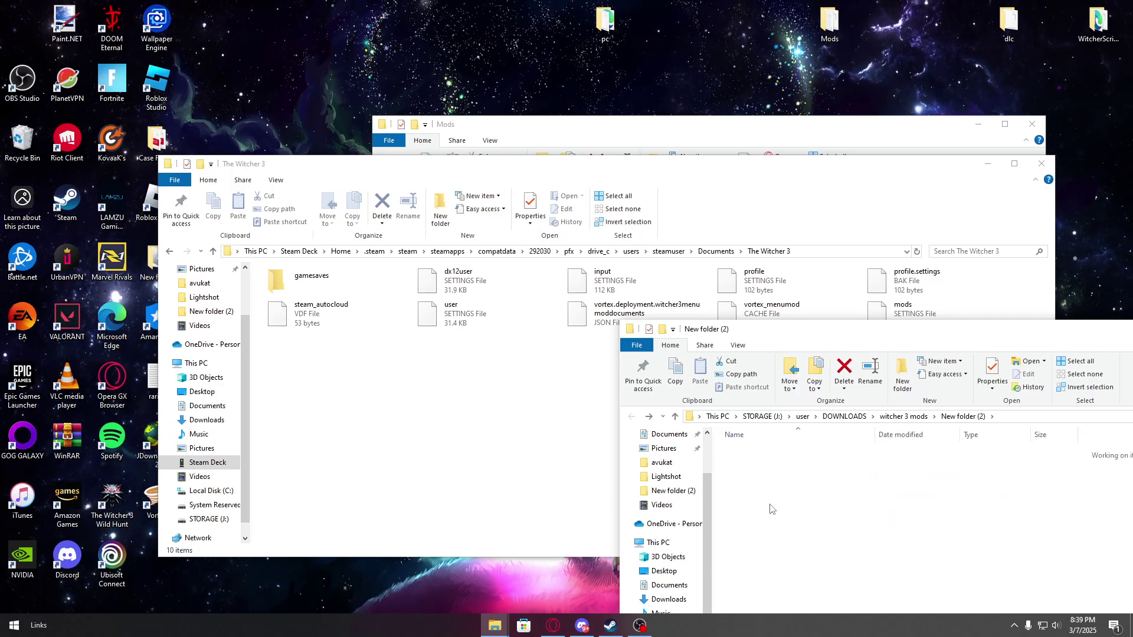
{"action": "left_click_drag", "start_coordinate": [770, 507], "coordinate": [543, 407]}
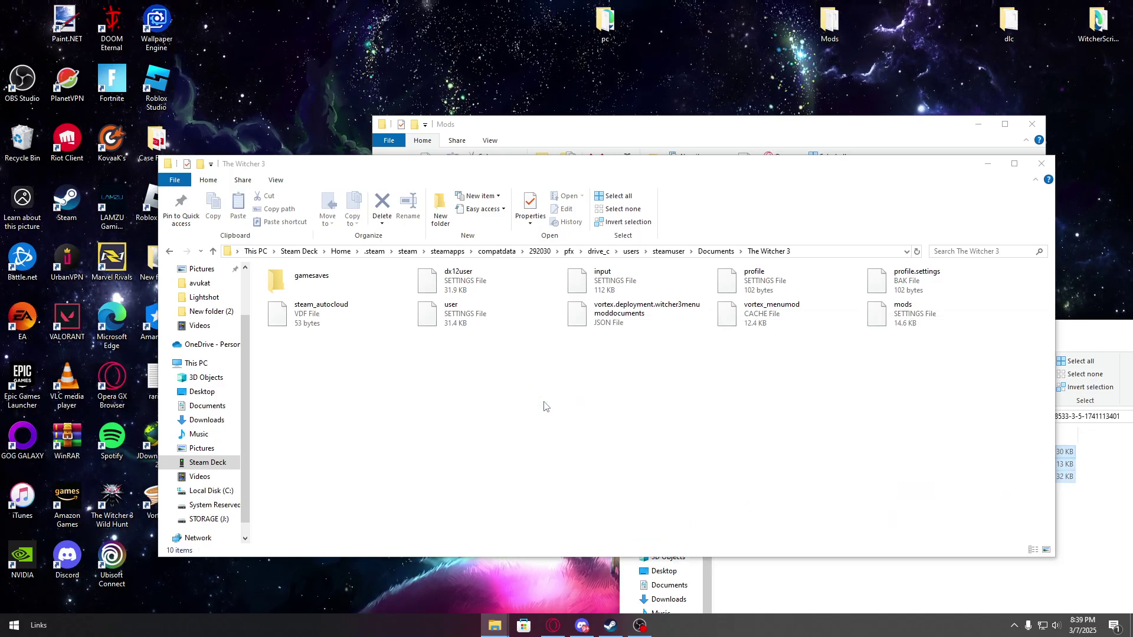
{"action": "left_click", "coordinate": [537, 275]}
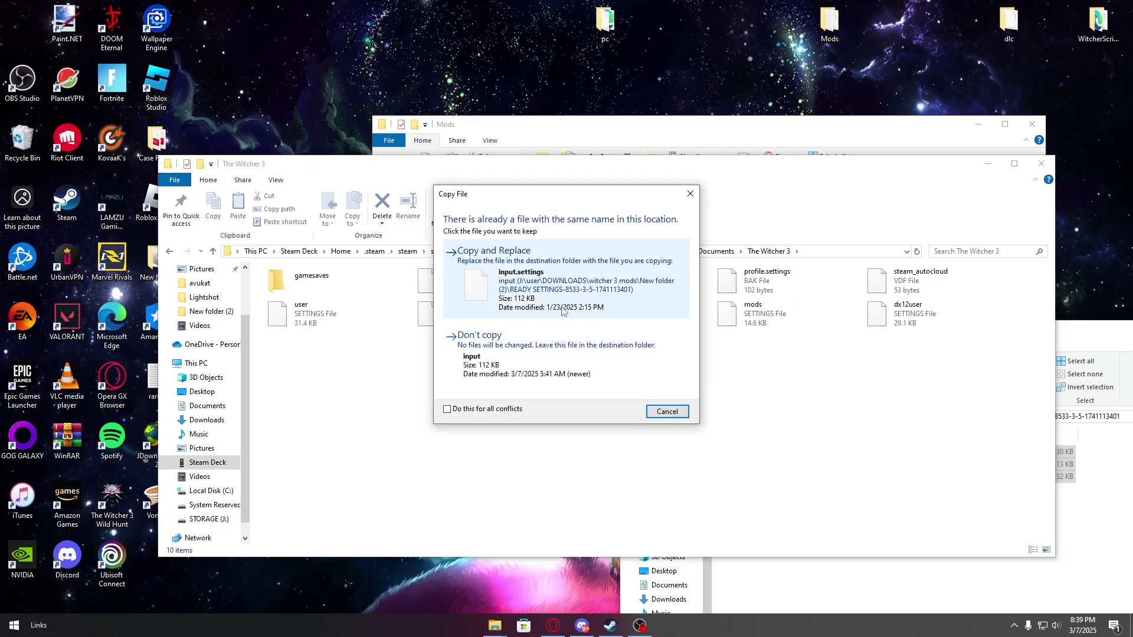
{"action": "left_click", "coordinate": [558, 305]}
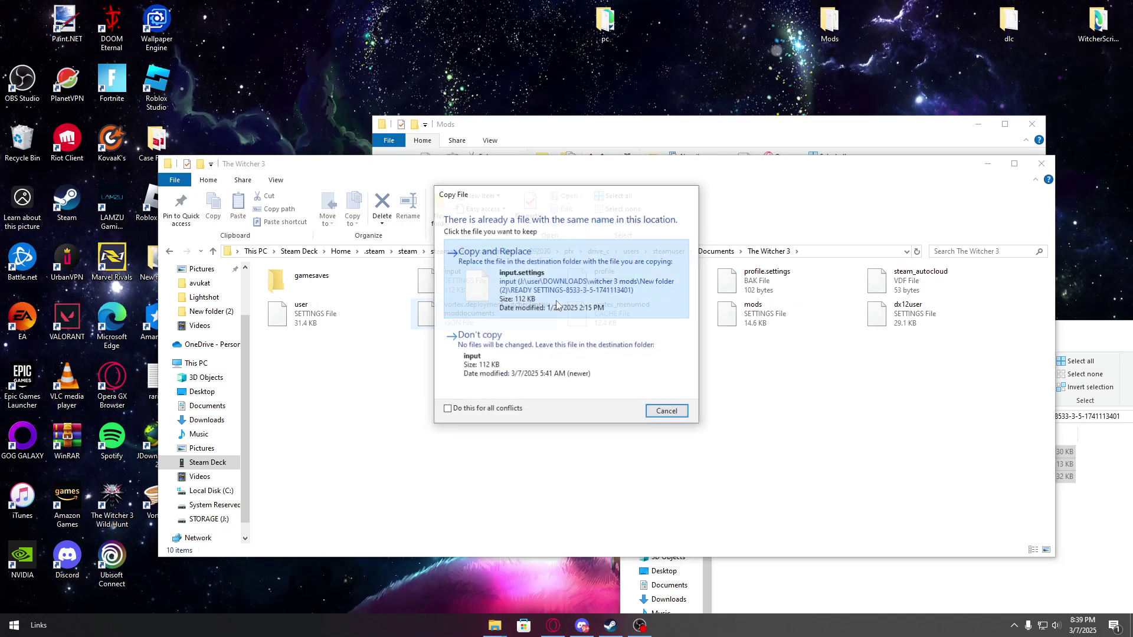
{"action": "left_click", "coordinate": [561, 303]}
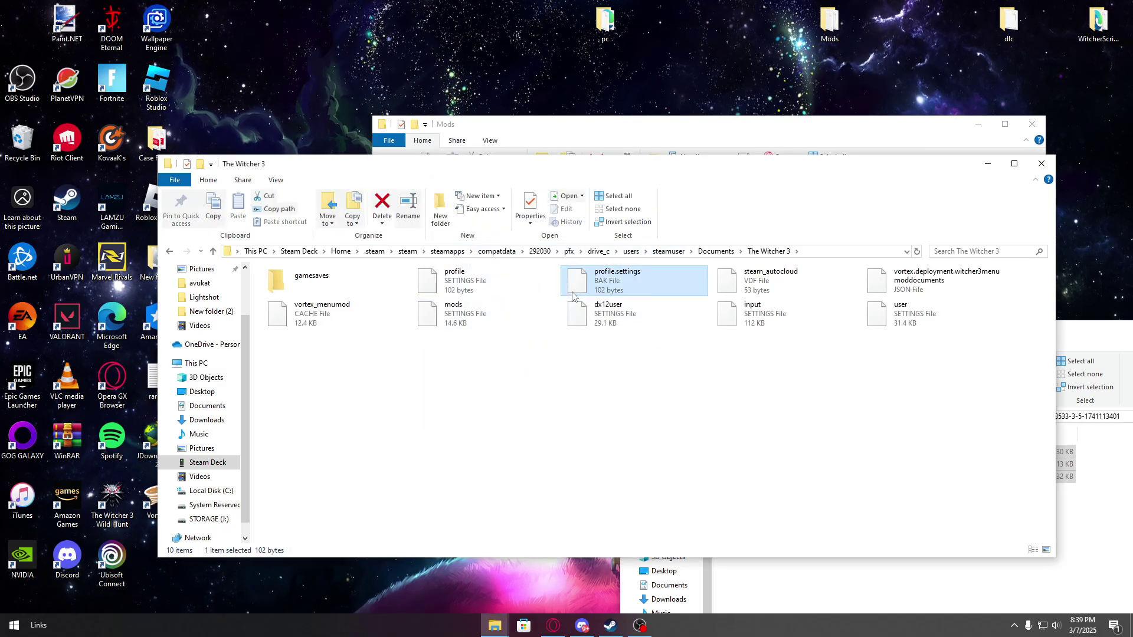
{"action": "left_click", "coordinate": [603, 417]}
Copy the three READY SETTINGS files into Documents\The Witcher 3 again, applying Copy and Replace to all conflicts, and return to the source folder
{"action": "left_click", "coordinate": [819, 575]}
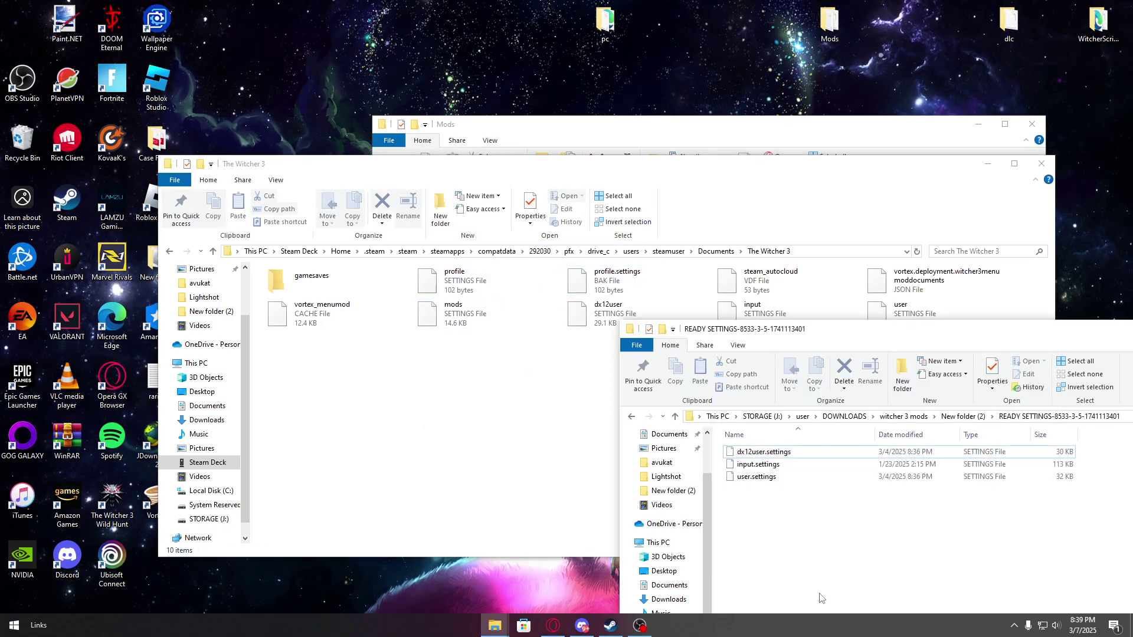
{"action": "left_click_drag", "start_coordinate": [818, 584], "coordinate": [757, 452]}
{"action": "left_click", "coordinate": [536, 427]}
{"action": "key", "text": "ctrl+v"}
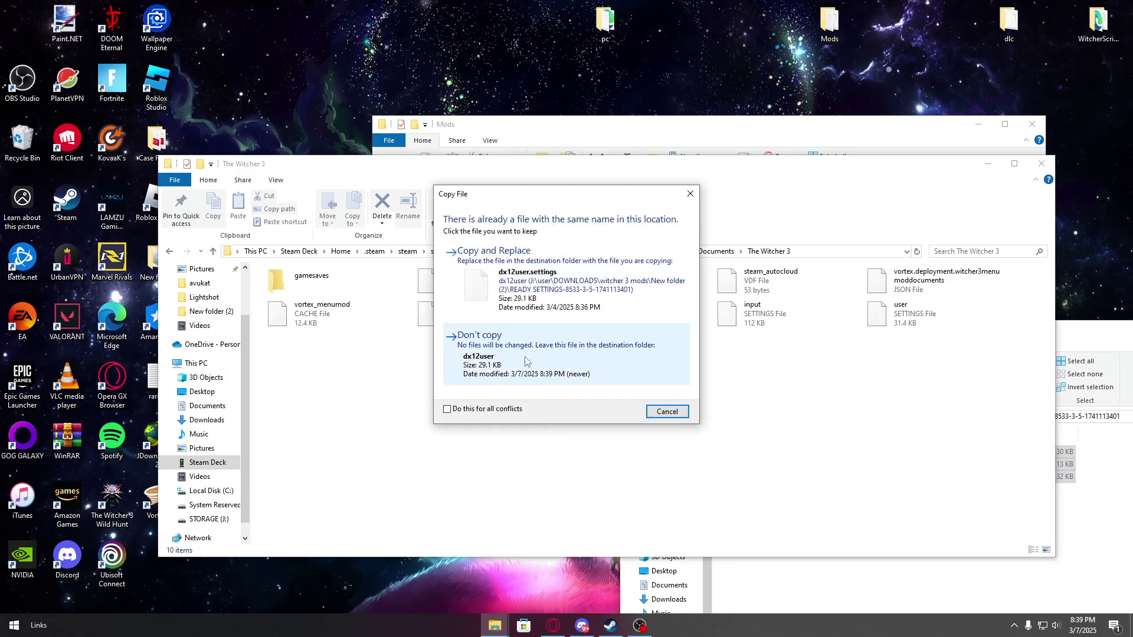
{"action": "left_click", "coordinate": [490, 413]}
{"action": "left_click", "coordinate": [529, 304]}
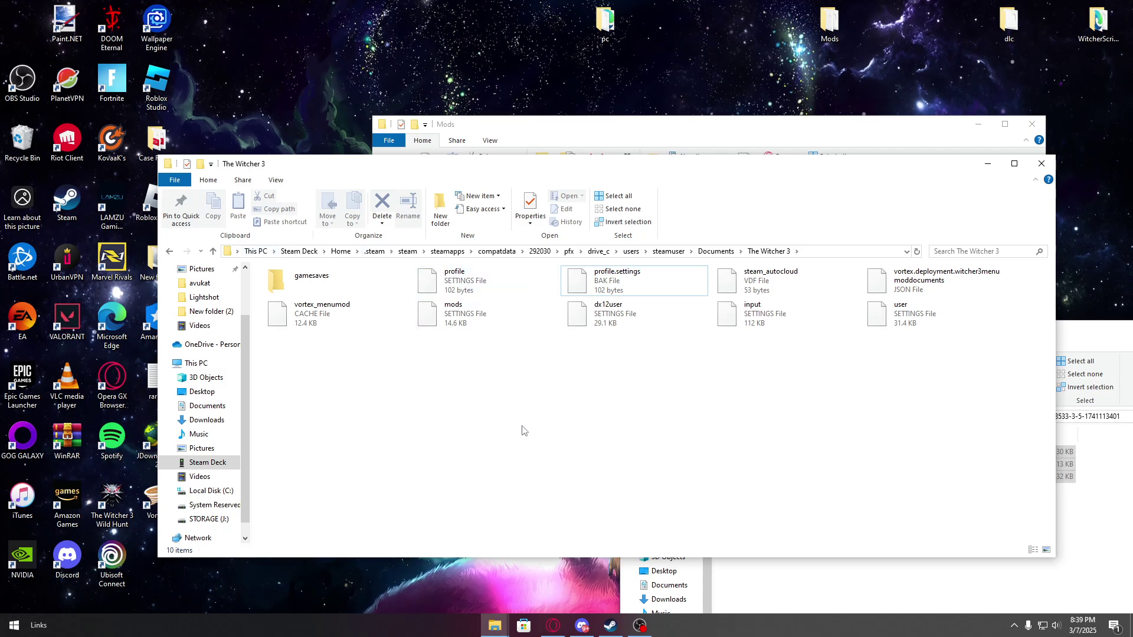
{"action": "left_click", "coordinate": [810, 587]}
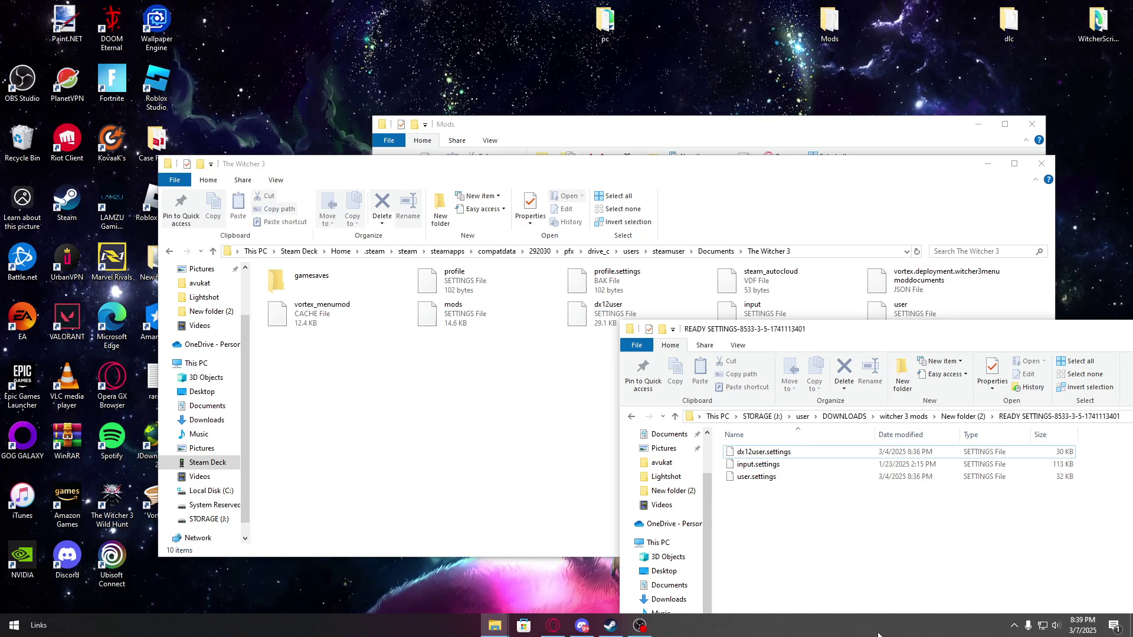
Return the source window to New folder (2) and navigate the Steam Deck window up to its steamapps folder
{"action": "left_click", "coordinate": [962, 417]}
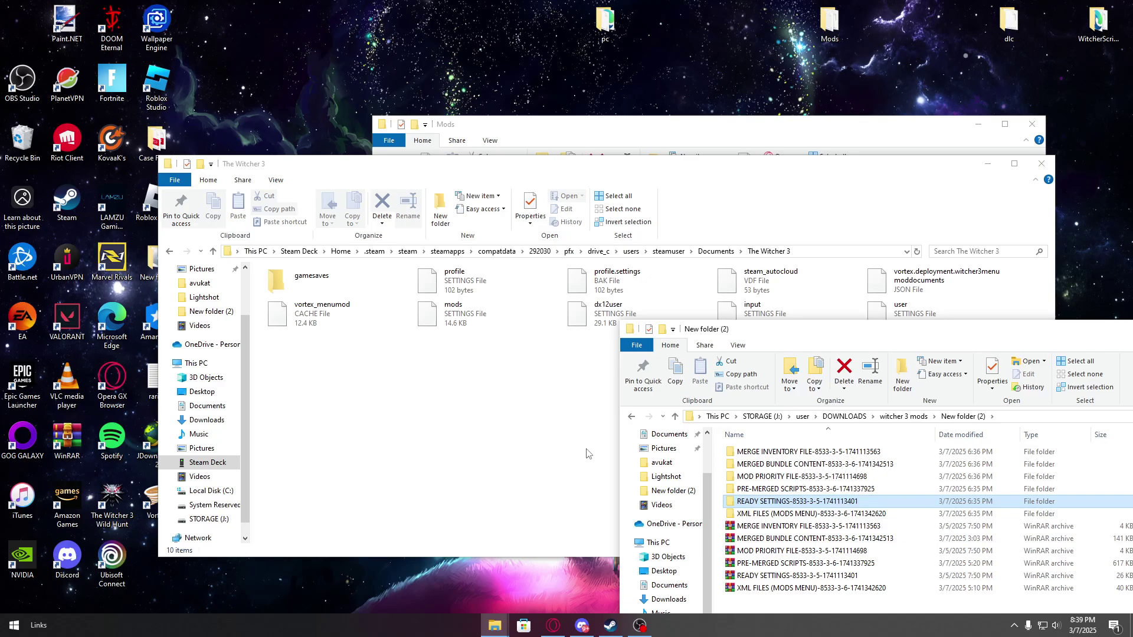
{"action": "left_click", "coordinate": [563, 454]}
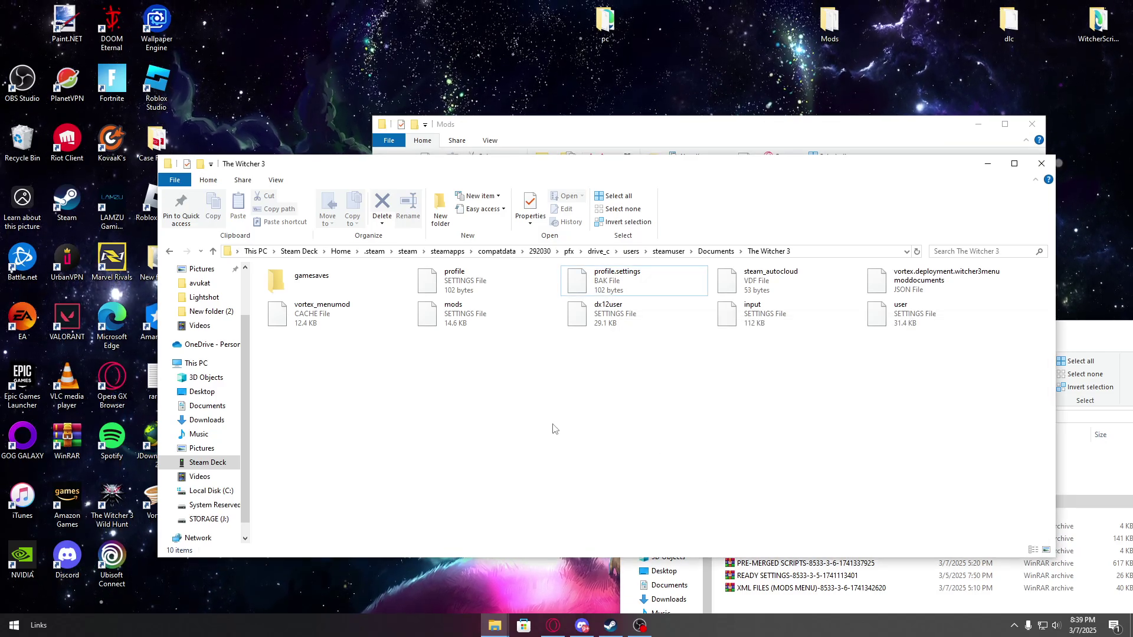
{"action": "key", "text": "BackSpace"}
{"action": "key", "text": "BackSpace"}
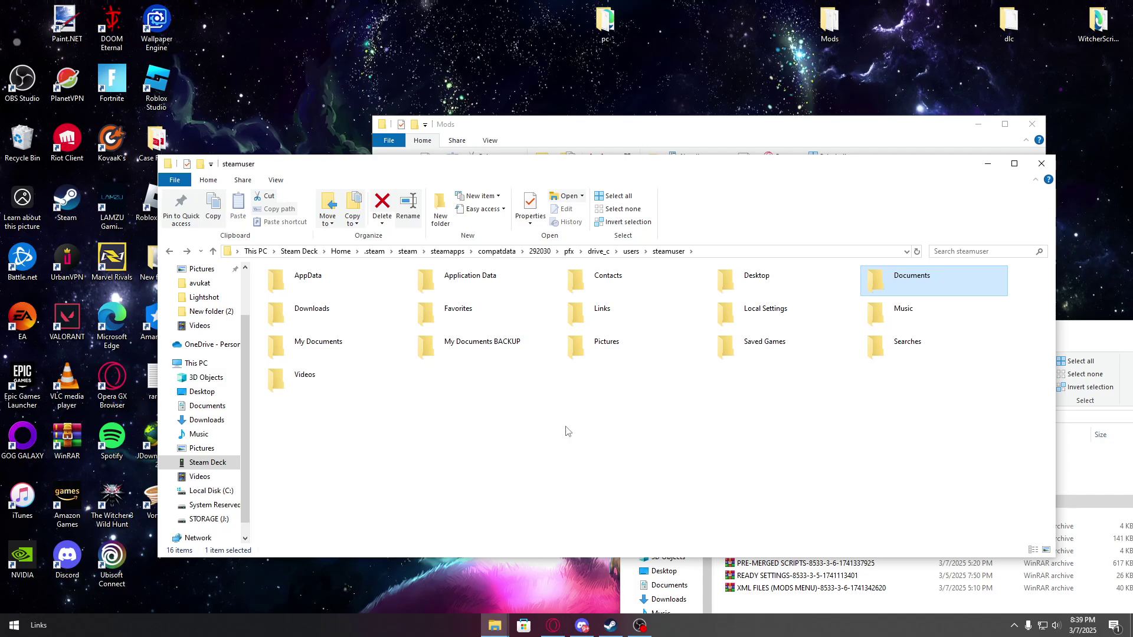
{"action": "left_click", "coordinate": [839, 606]}
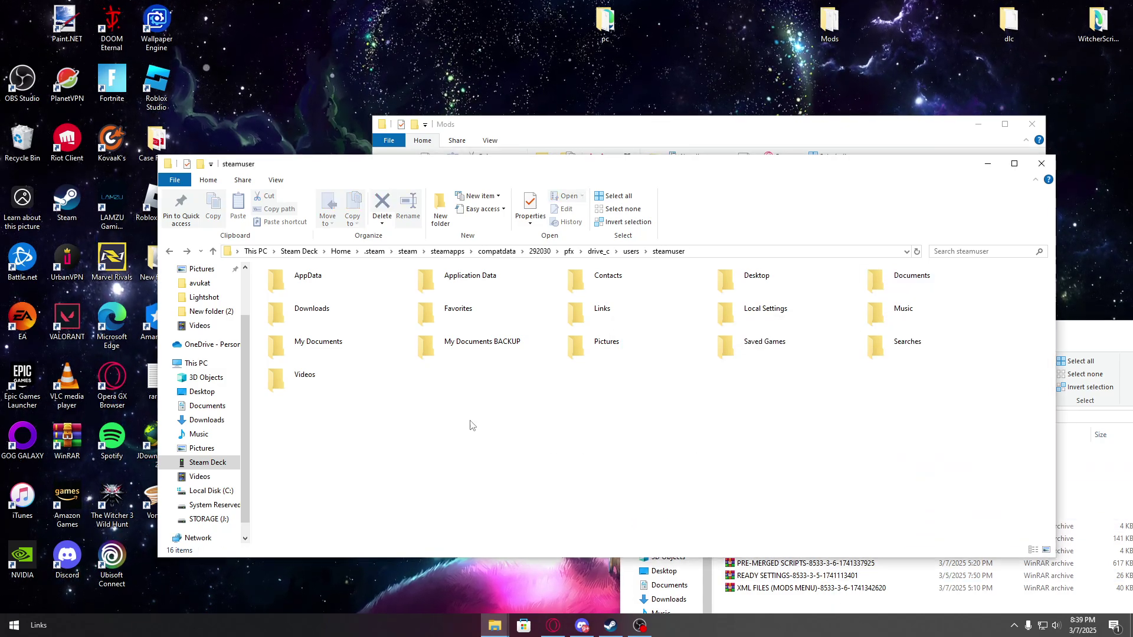
{"action": "left_click", "coordinate": [468, 425]}
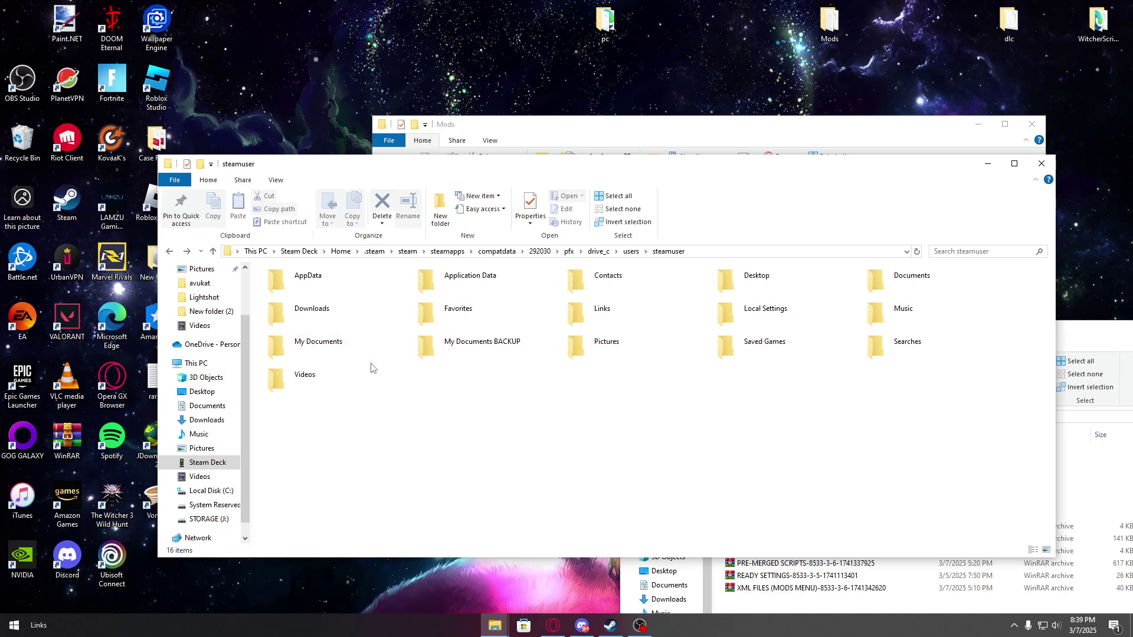
{"action": "left_click", "coordinate": [449, 252]}
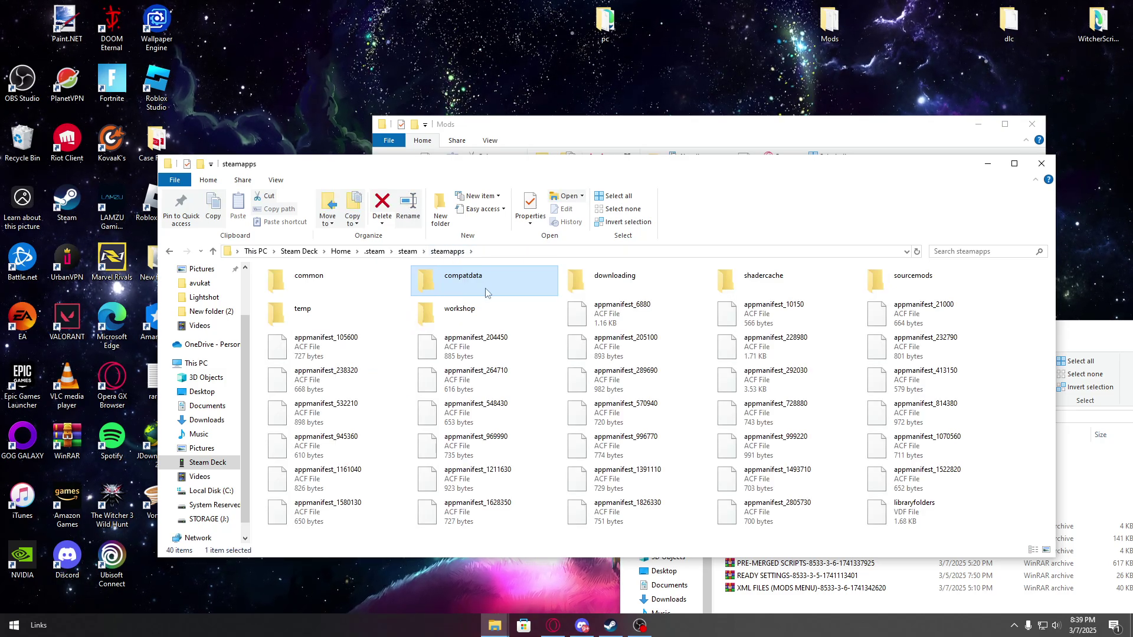
{"action": "left_click", "coordinate": [739, 577]}
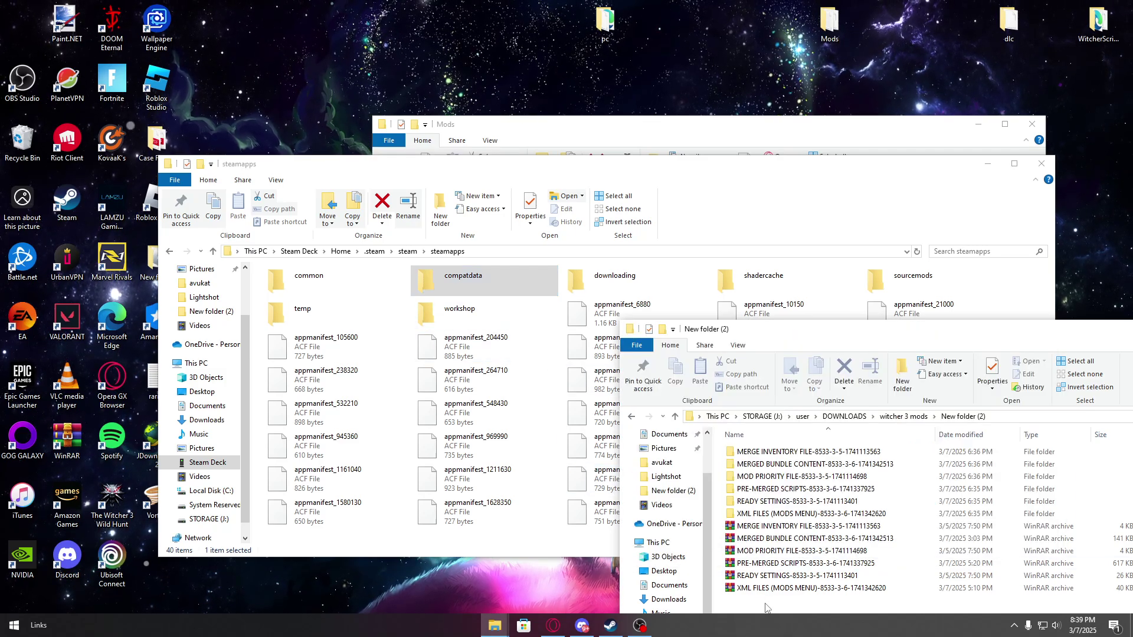
Switch to the Nexus Mods collection page in Opera GX and review the copy destinations for each package, especially XML FILES (MOD MENU)
{"action": "left_click", "coordinate": [553, 626]}
{"action": "scroll", "coordinate": [445, 452], "scroll_direction": "up", "scroll_amount": 2}
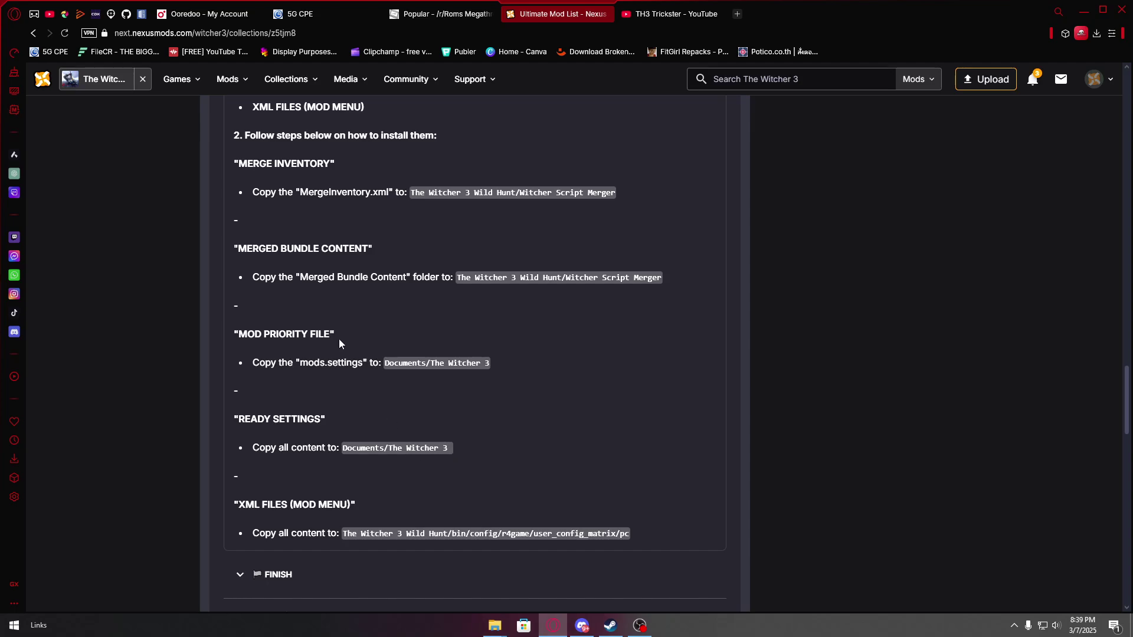
{"action": "scroll", "coordinate": [397, 363], "scroll_direction": "up", "scroll_amount": 1}
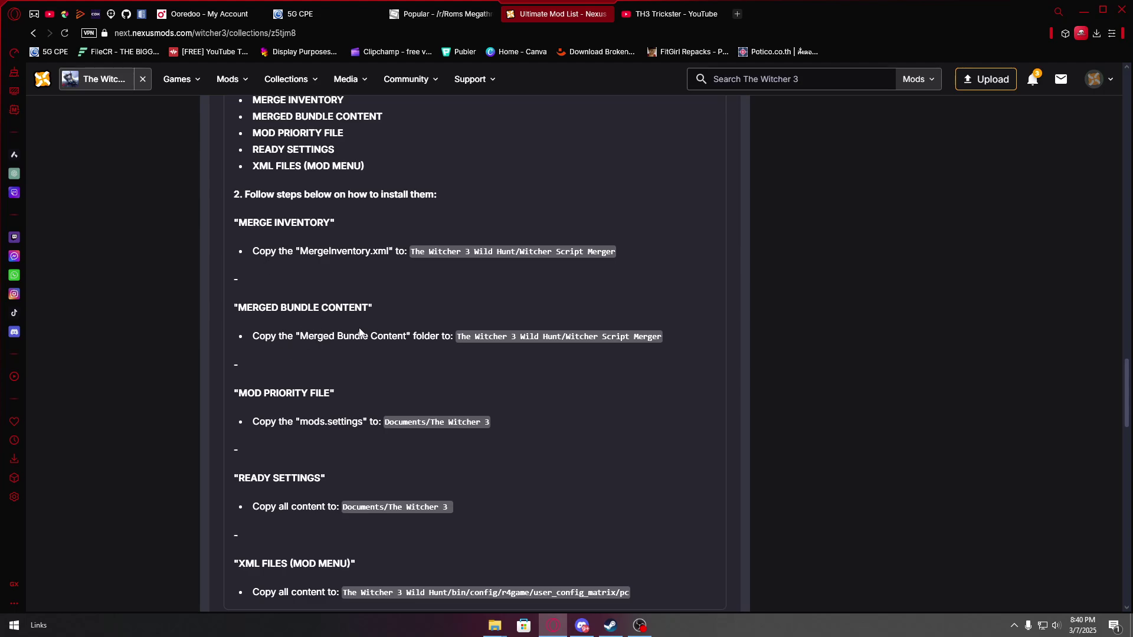
{"action": "scroll", "coordinate": [511, 370], "scroll_direction": "down", "scroll_amount": 2}
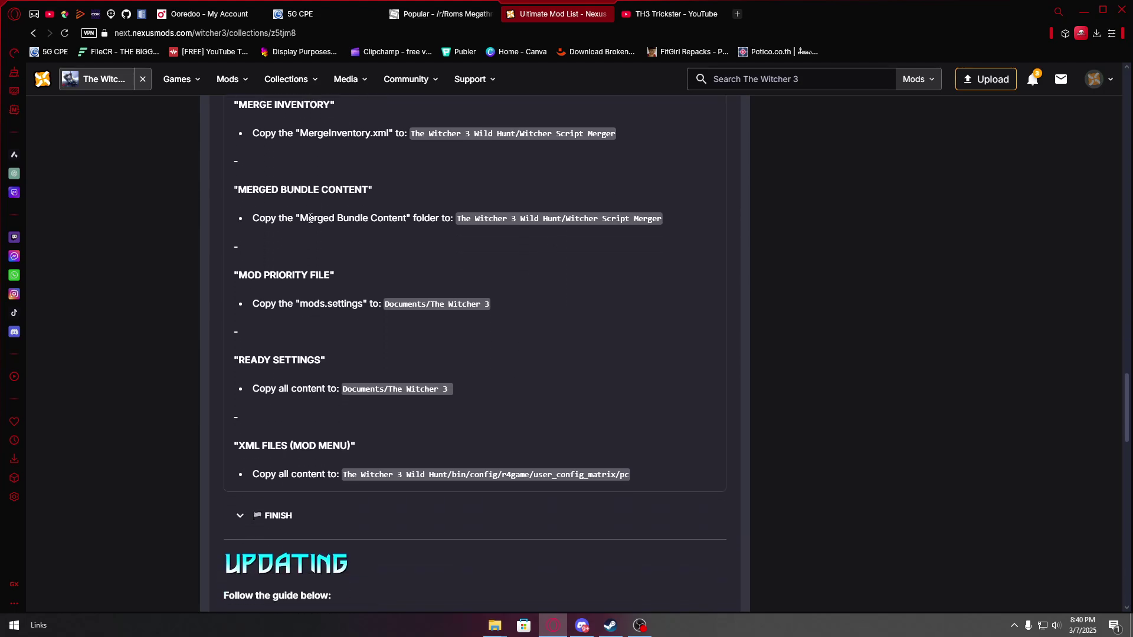
{"action": "scroll", "coordinate": [395, 338], "scroll_direction": "down", "scroll_amount": 1}
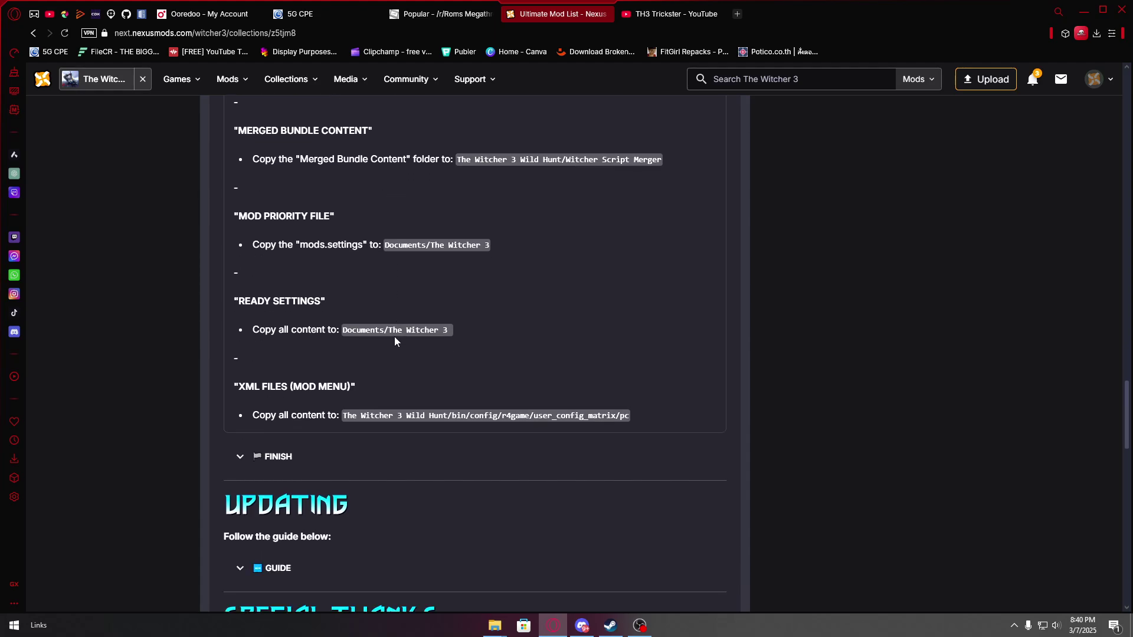
{"action": "scroll", "coordinate": [394, 339], "scroll_direction": "up", "scroll_amount": 2}
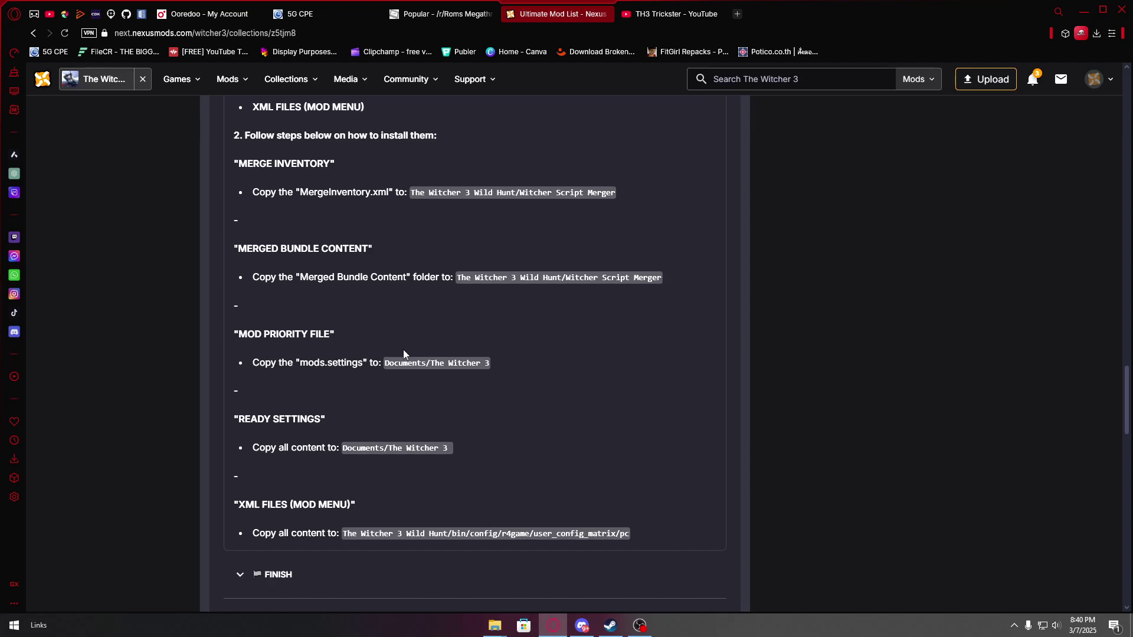
{"action": "scroll", "coordinate": [404, 354], "scroll_direction": "down", "scroll_amount": 1}
{"action": "left_click_drag", "start_coordinate": [328, 475], "coordinate": [541, 480]}
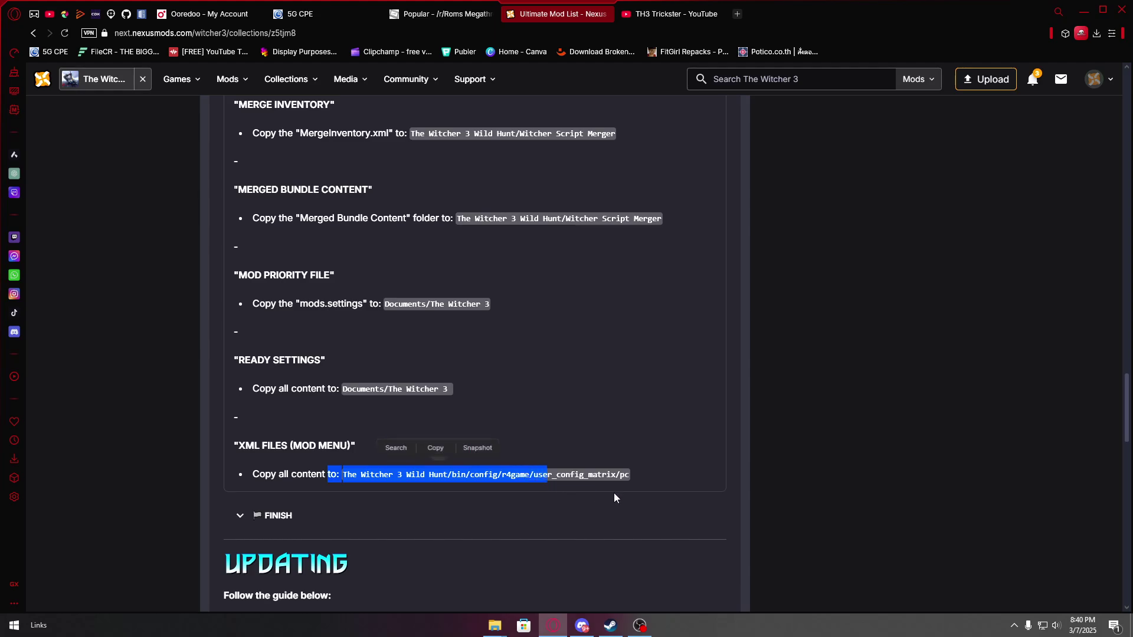
{"action": "left_click", "coordinate": [643, 557]}
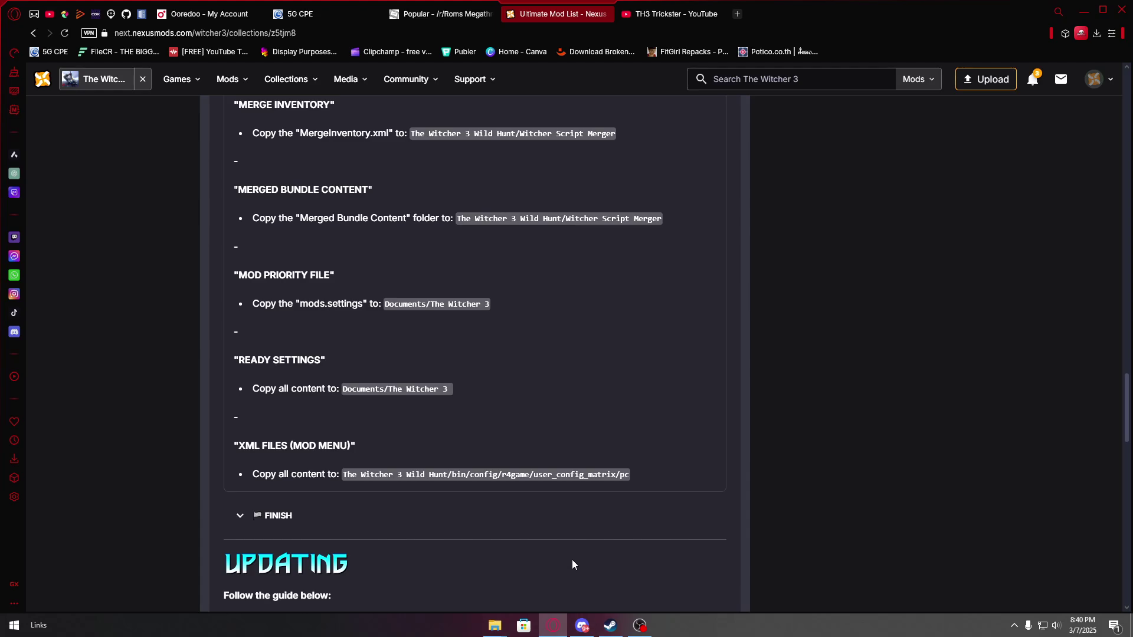
{"action": "scroll", "coordinate": [577, 554], "scroll_direction": "up", "scroll_amount": 2}
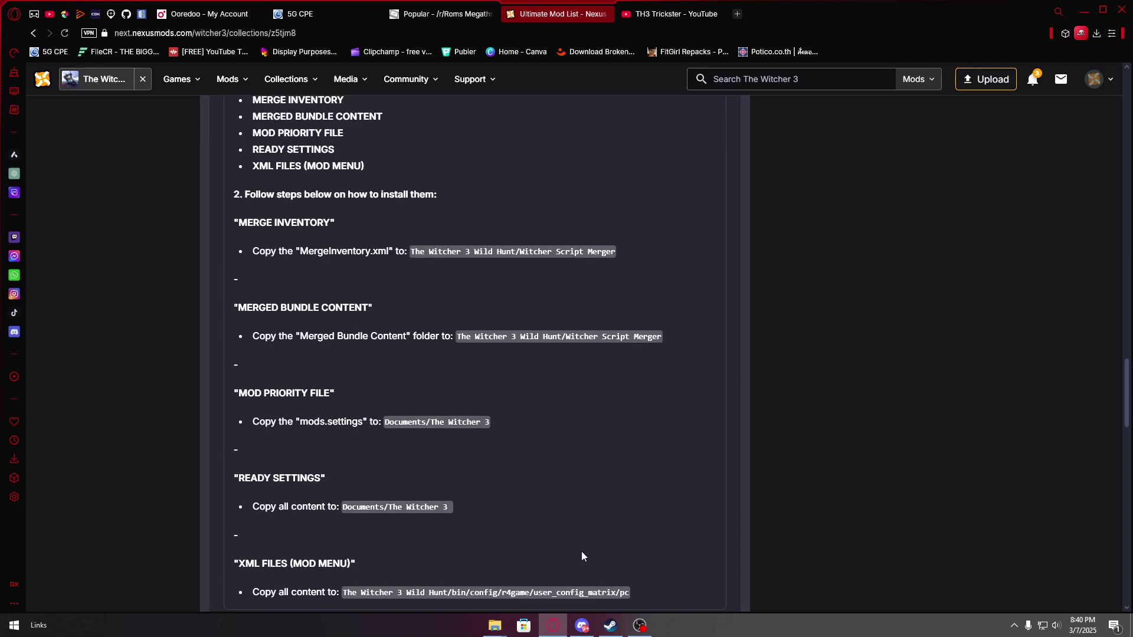